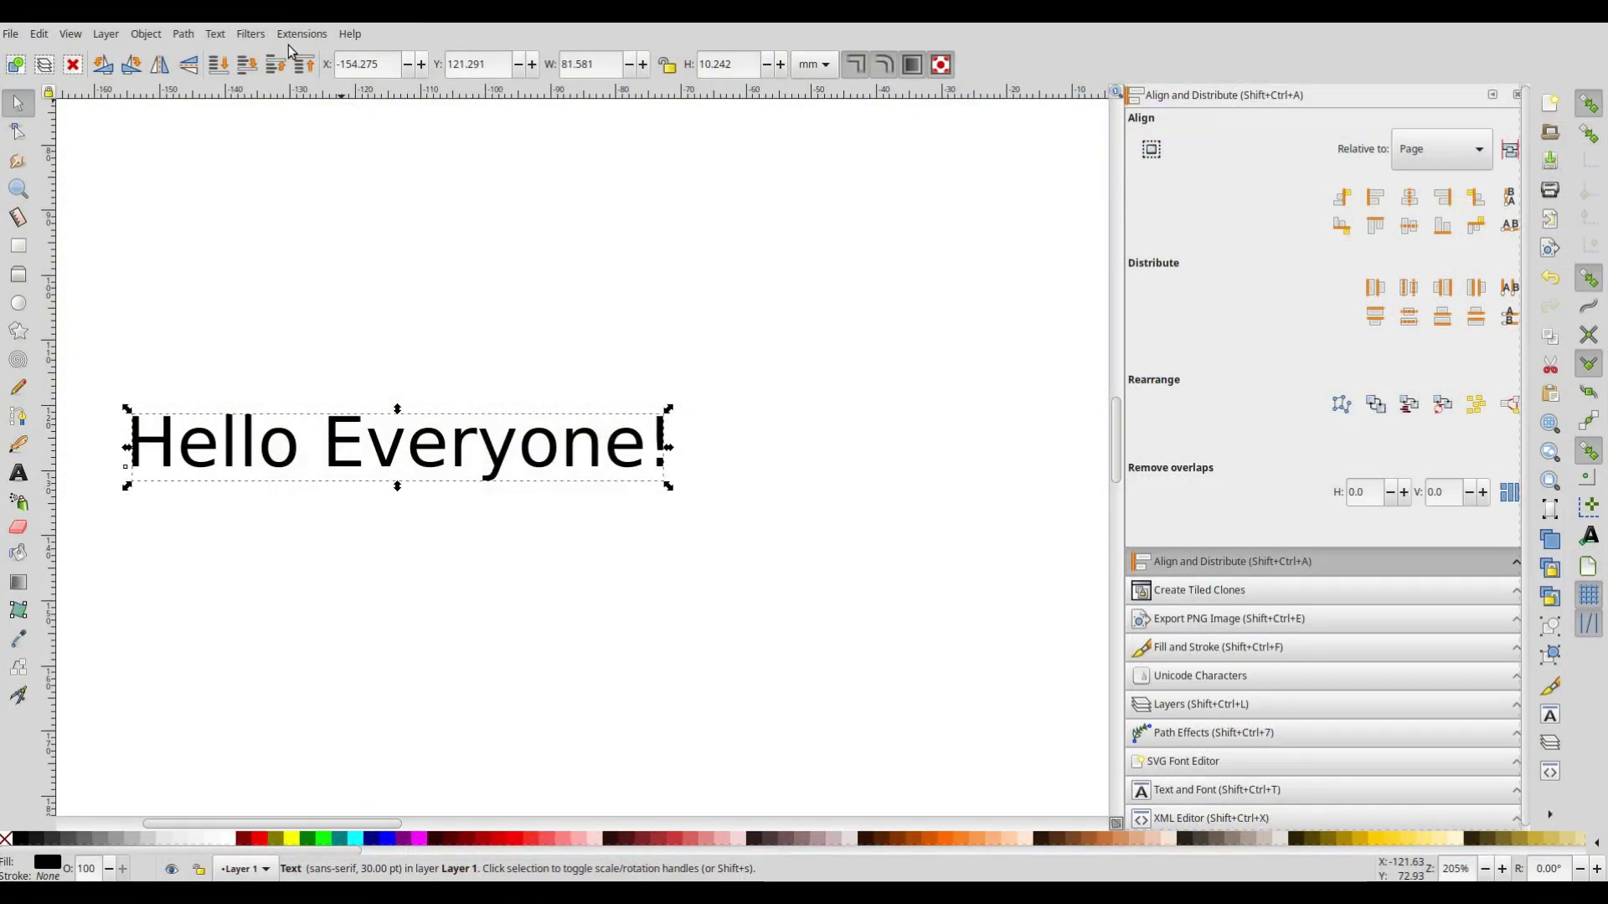
- Render 'Hello Everyone!' in the thin Hershey Sans 1-stroke font with Hershey Text
left_click(302, 34)
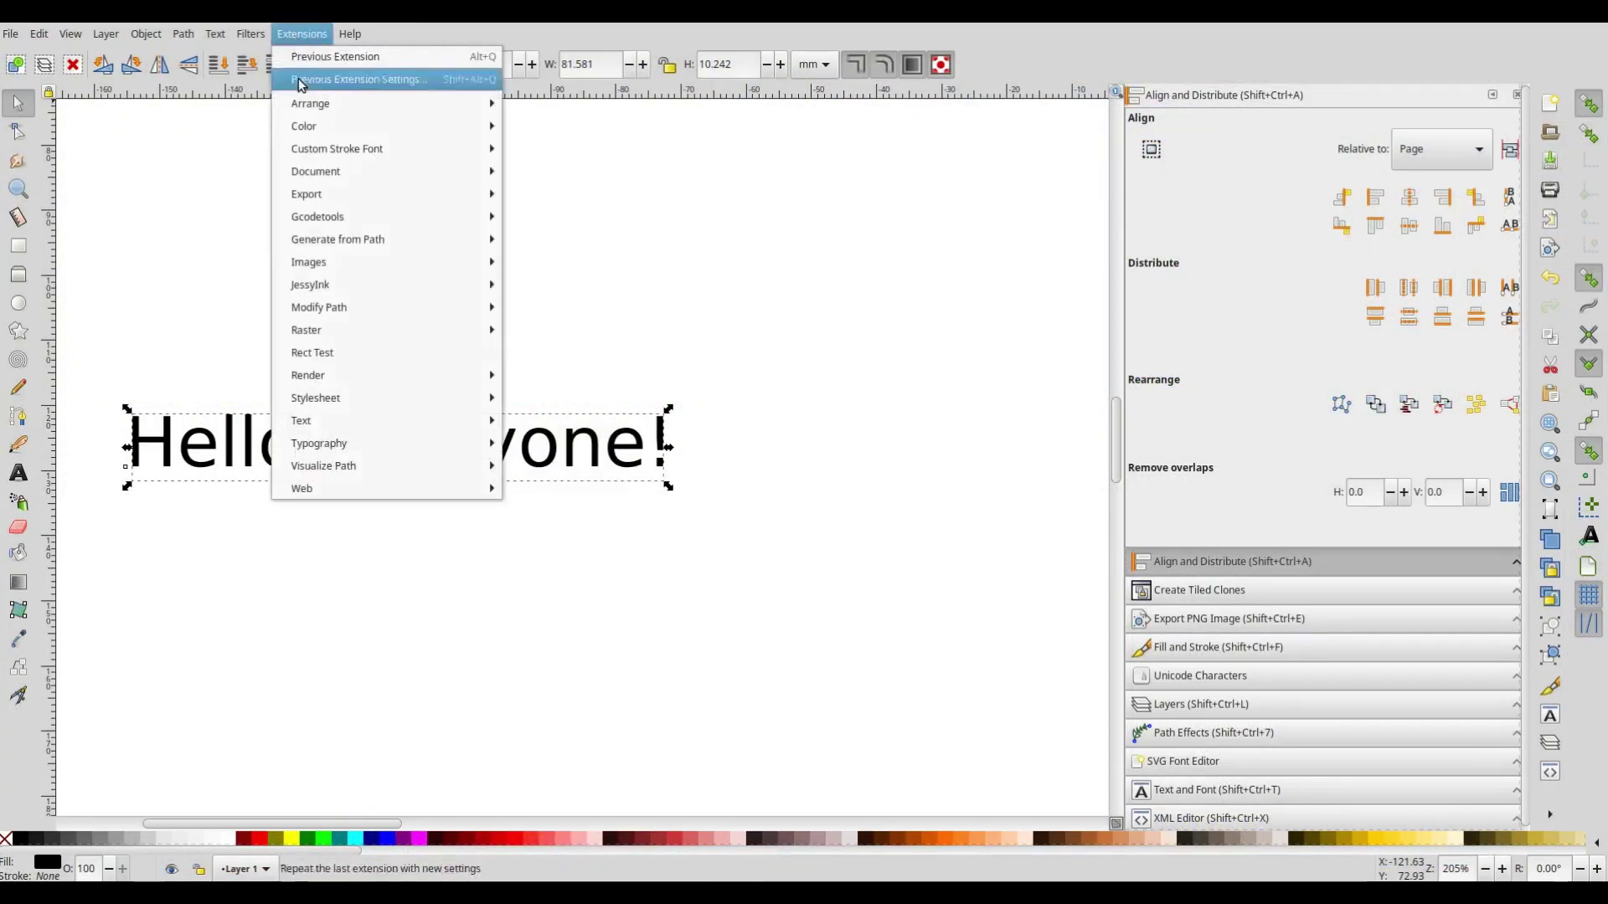
mouse_move(402, 420)
mouse_move(537, 421)
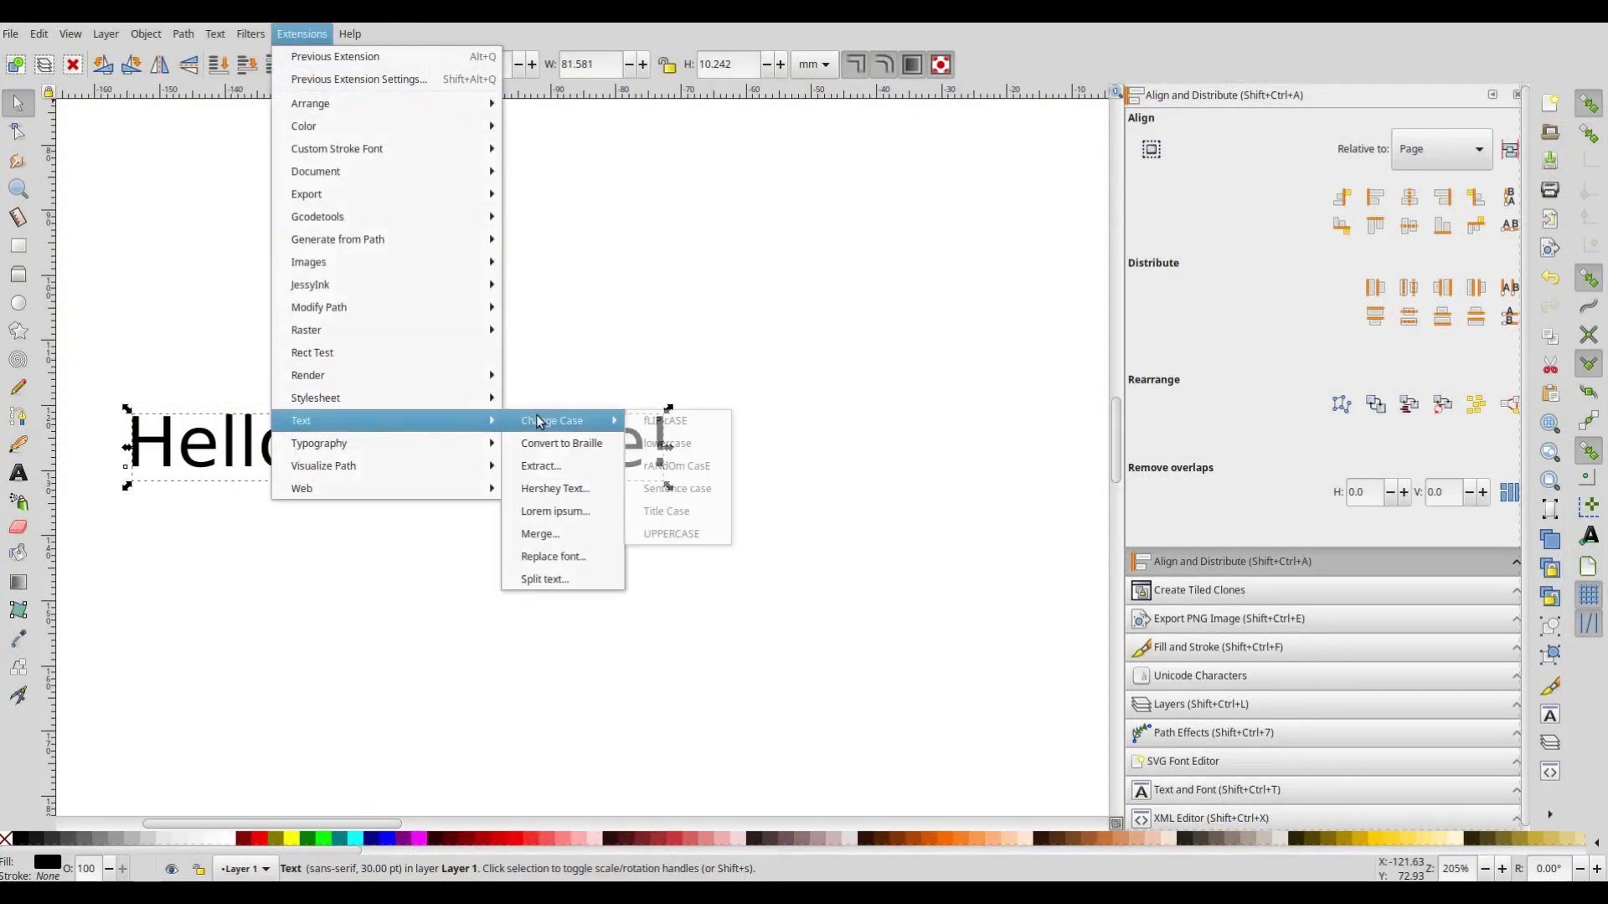
left_click(551, 488)
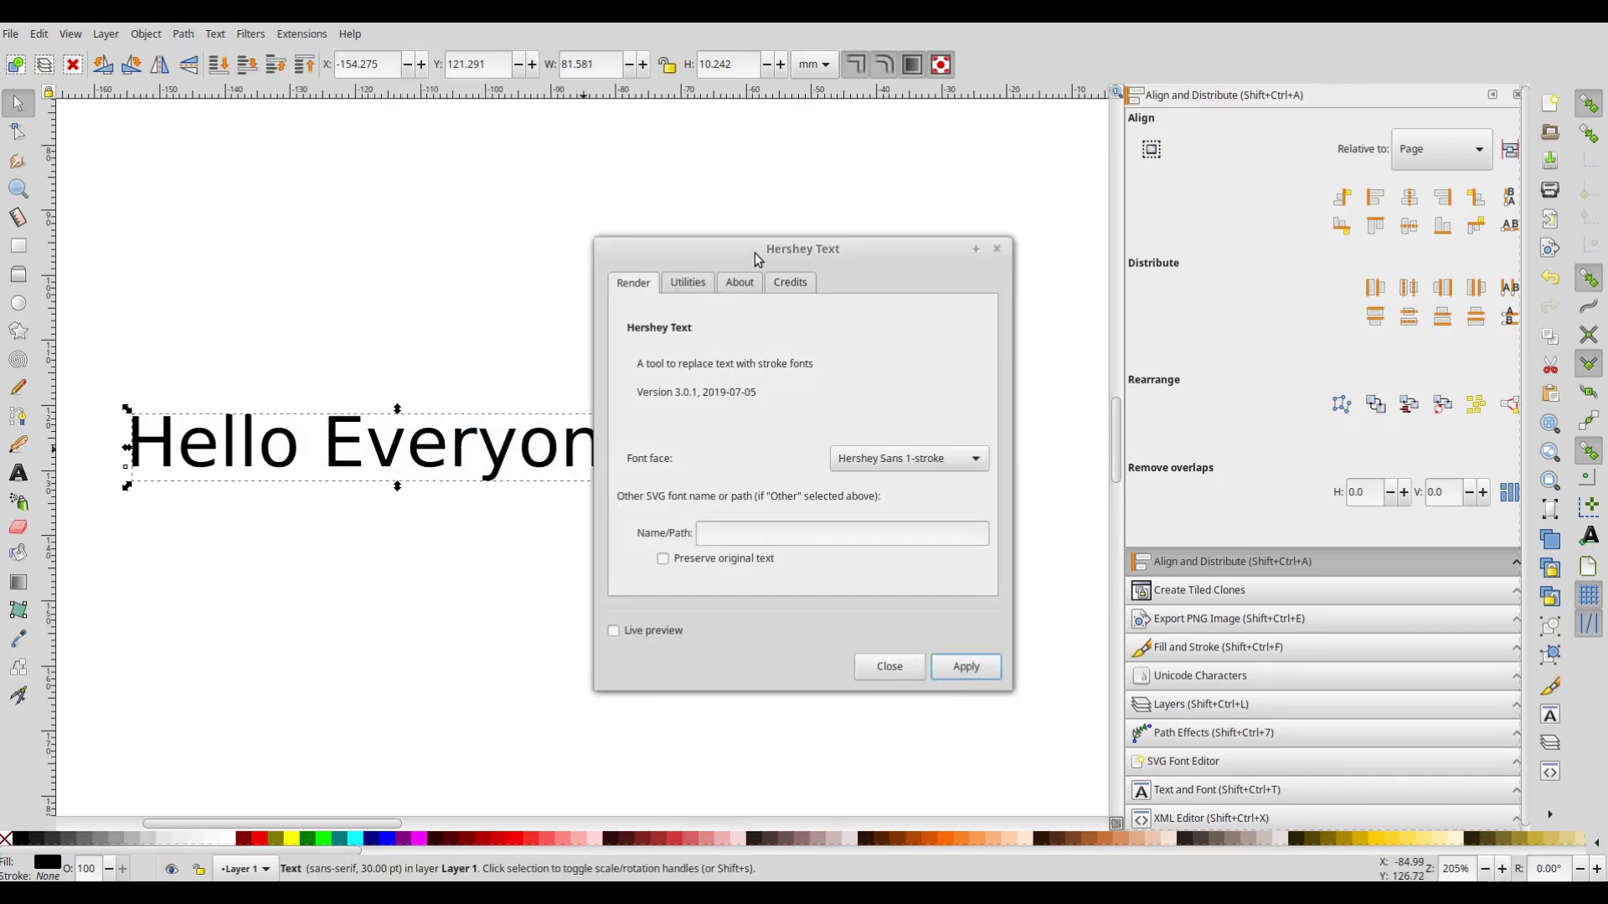
left_click_drag(750, 259, 876, 231)
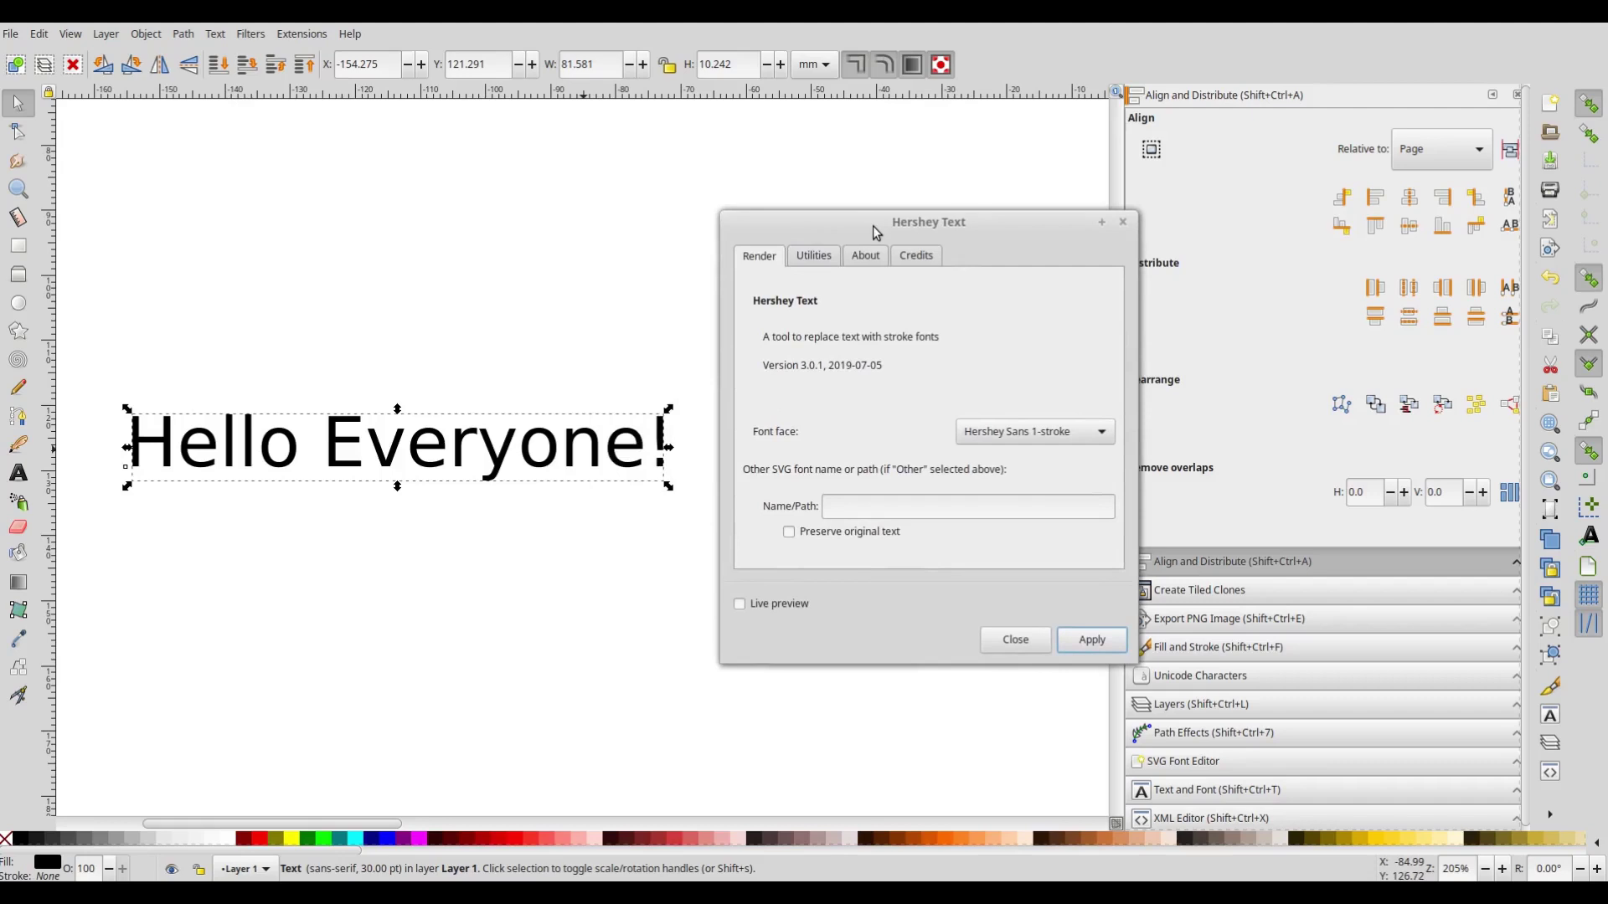
left_click(1074, 642)
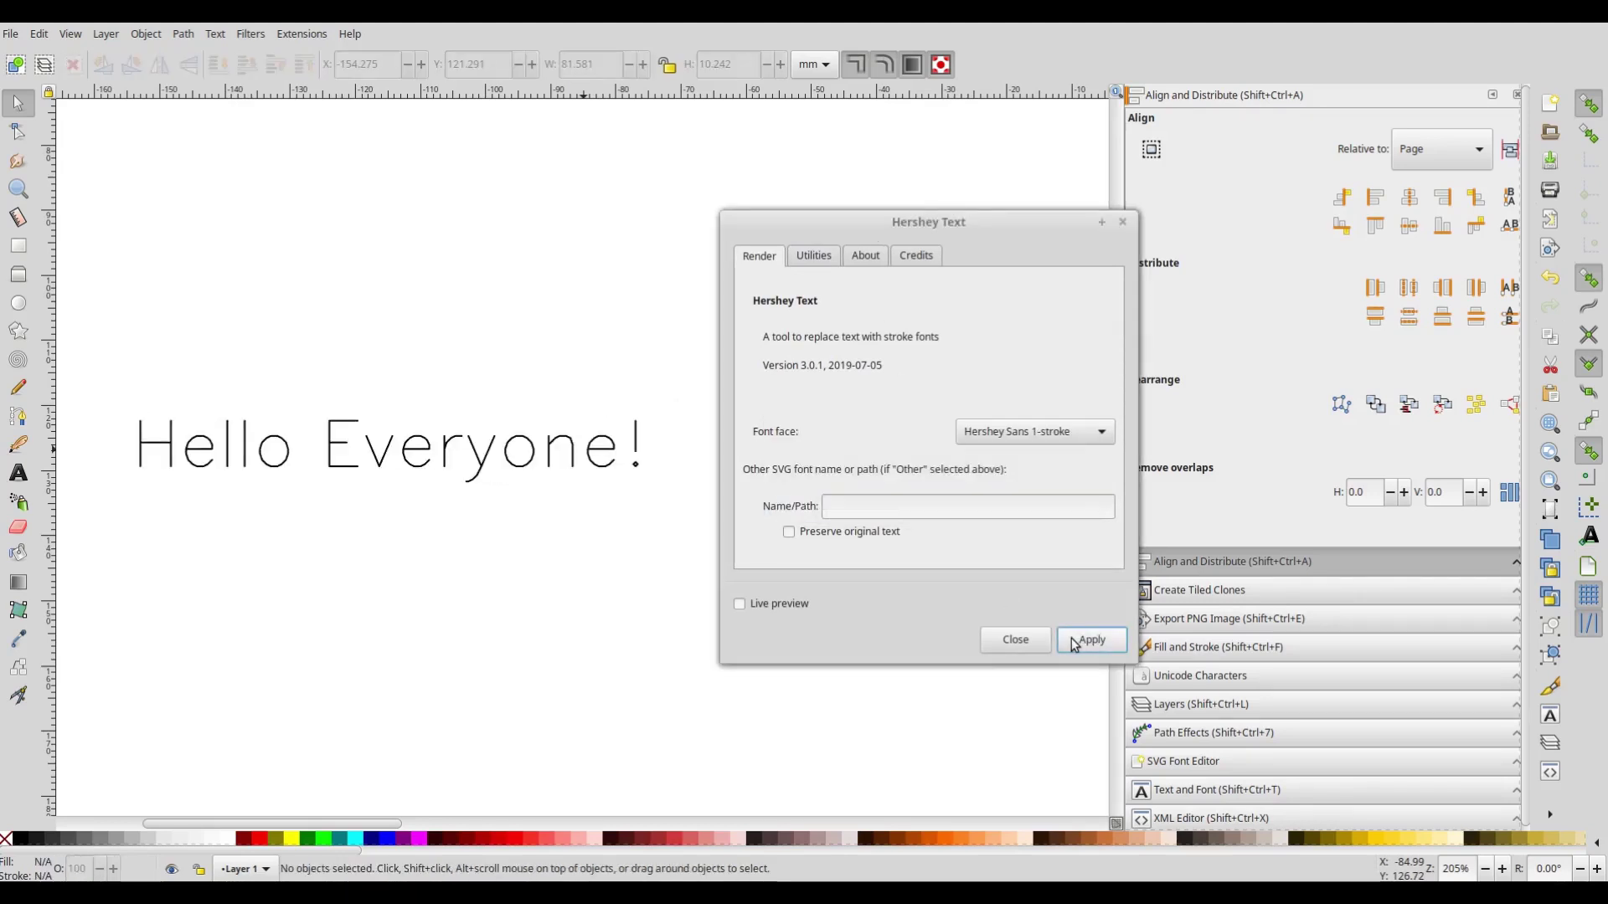
- Set the Hershey Text font face to Other (given below) and select the Name/Path field
left_click(1010, 437)
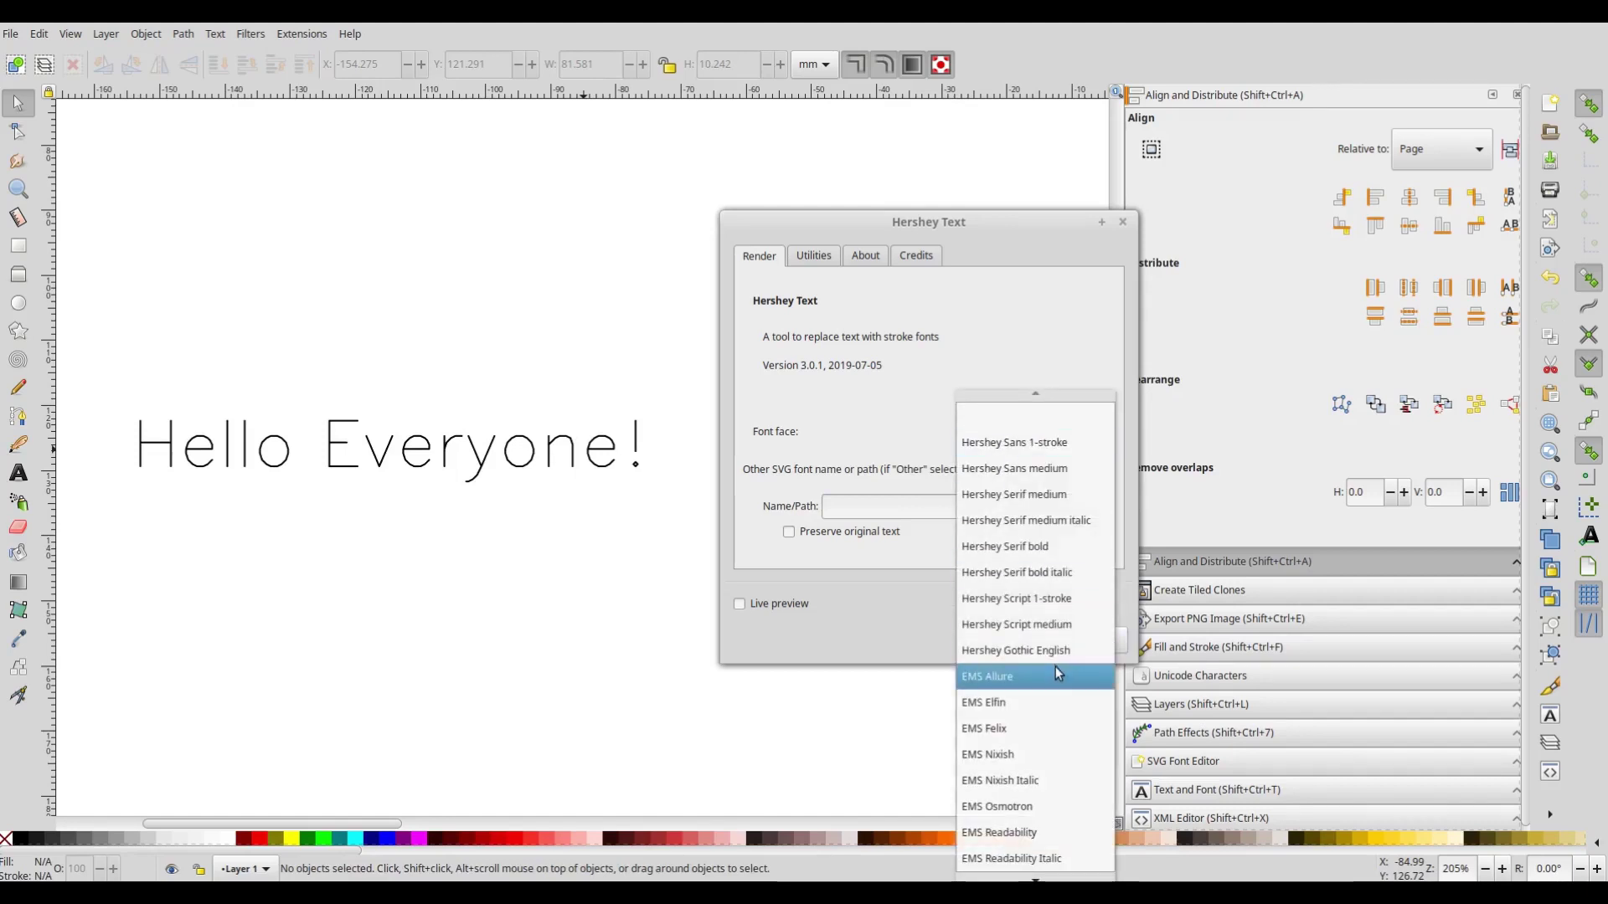
scroll(1057, 672, "down", 1)
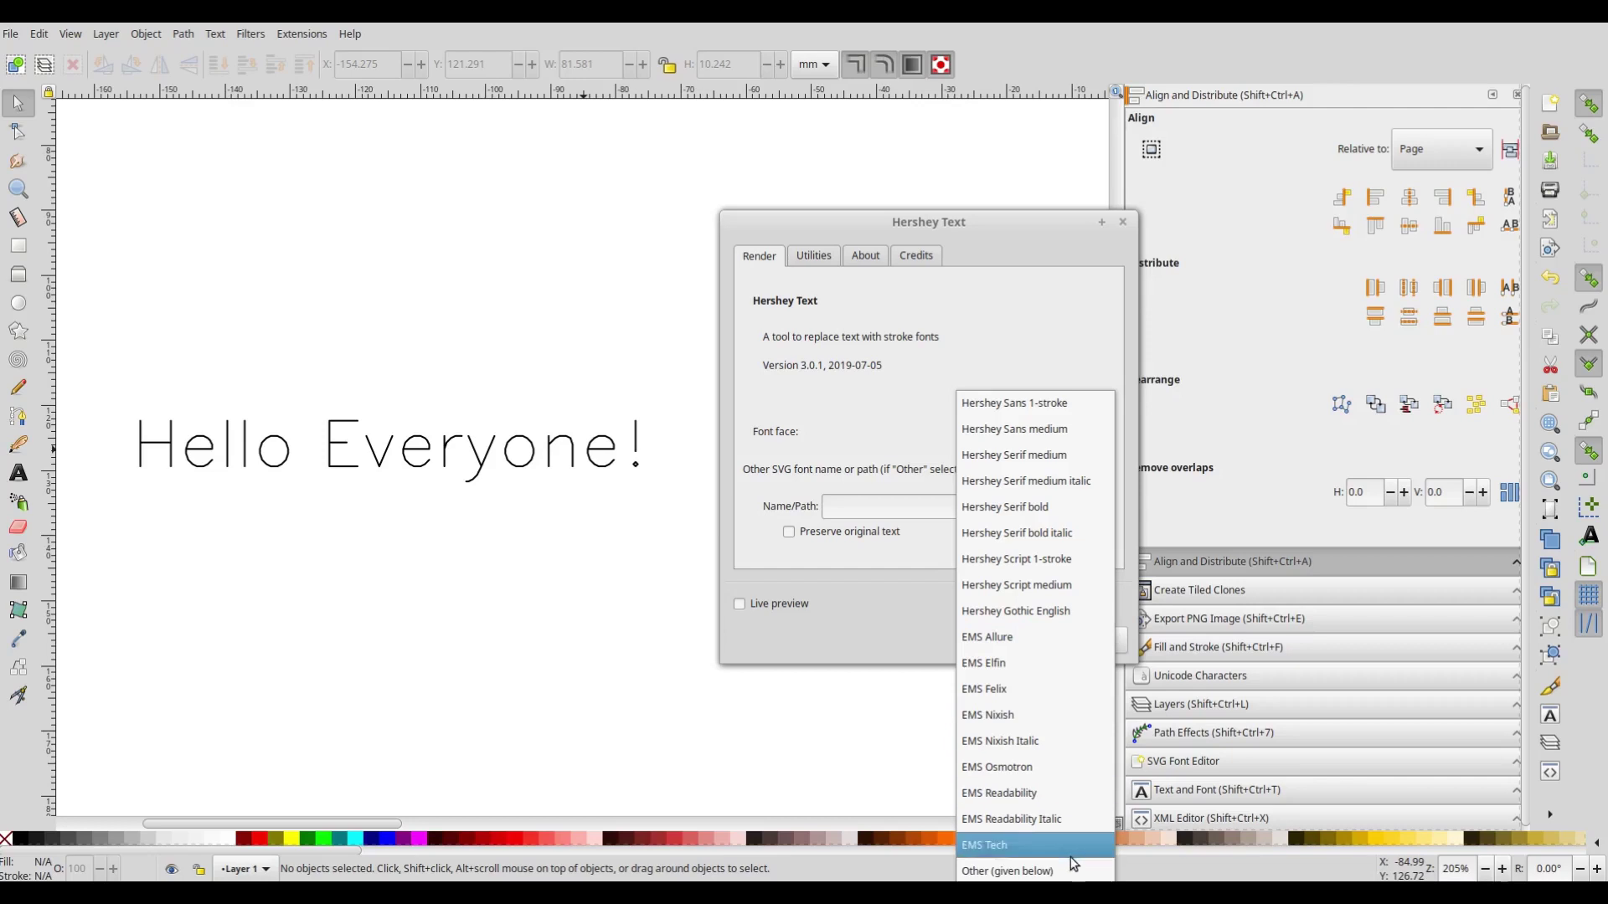
left_click(1046, 871)
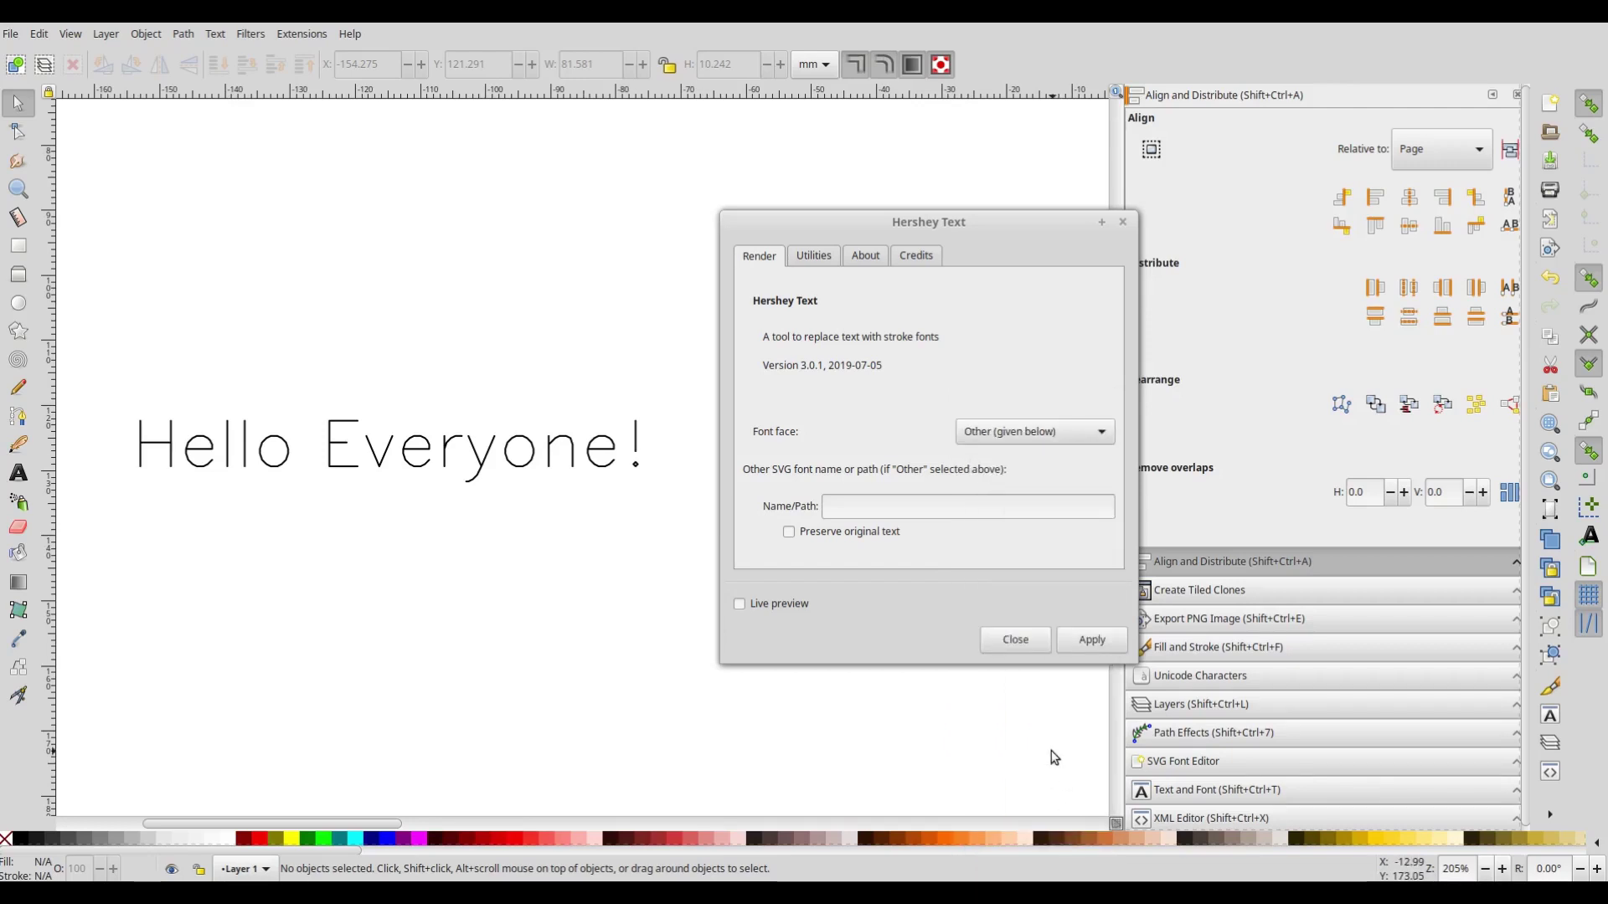
left_click(846, 514)
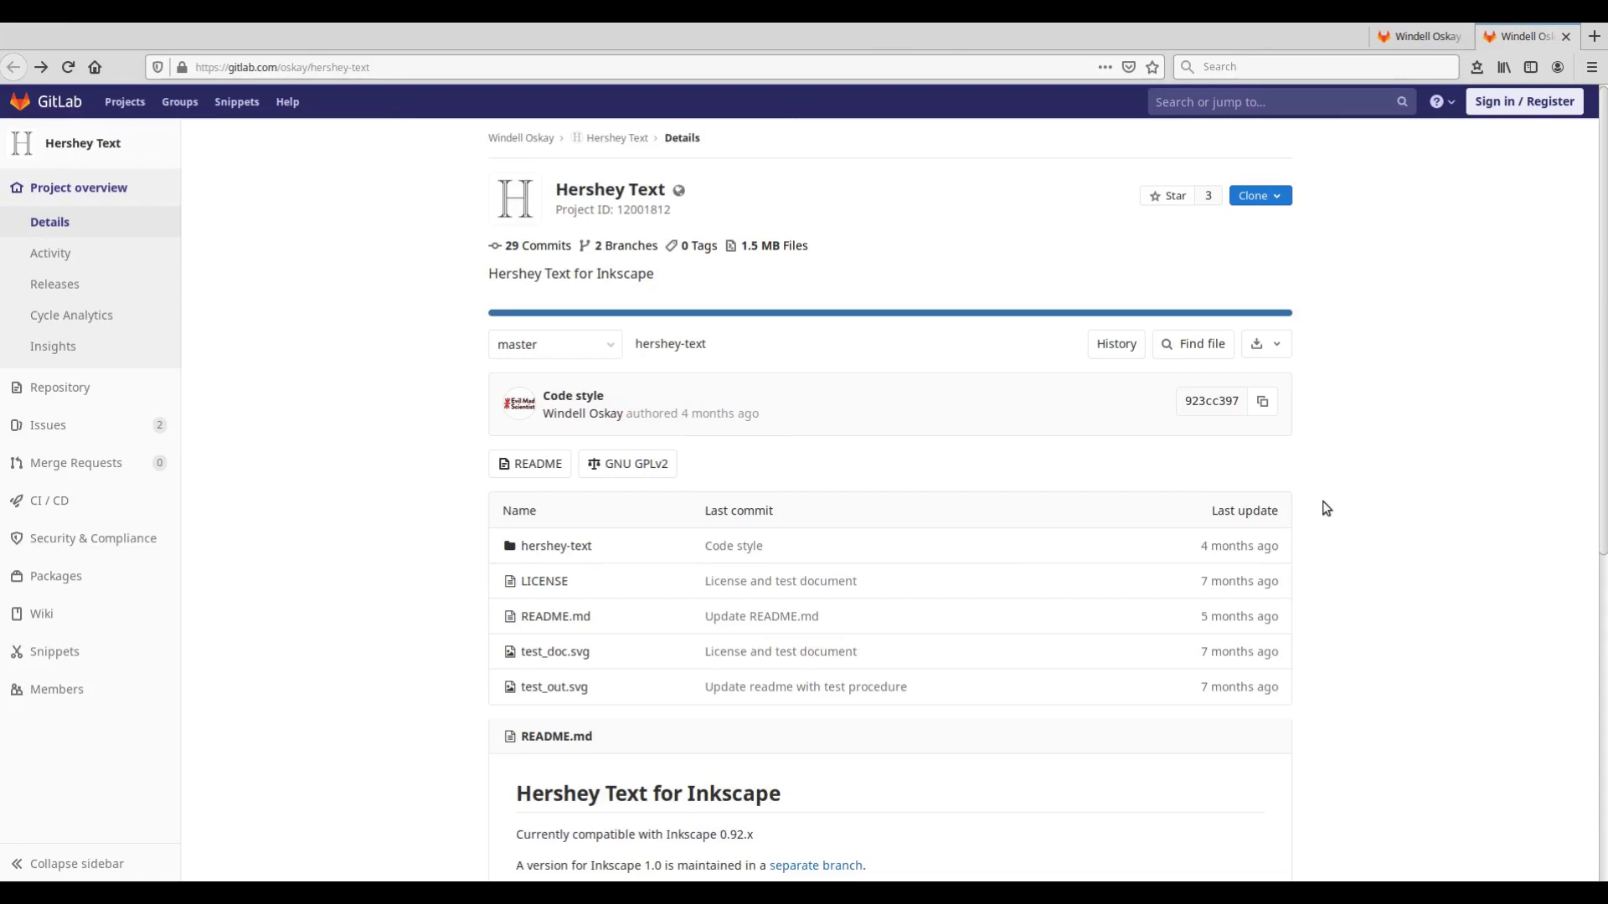
- Switch to the browser tab showing the SVG Fonts GitLab project
left_click(1388, 52)
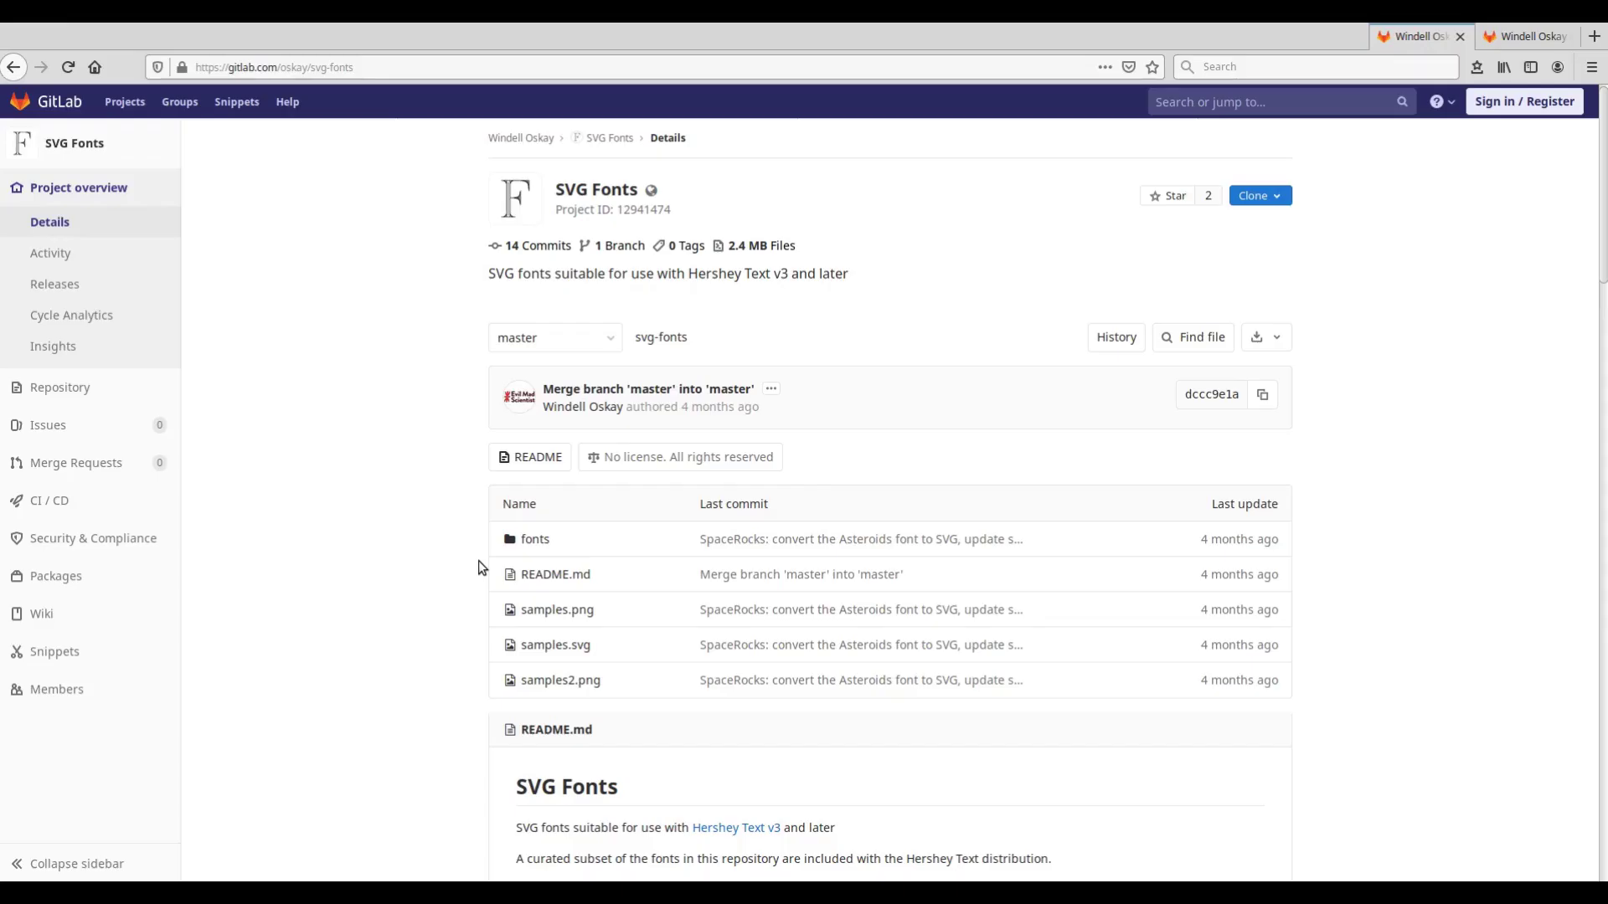
- Download EMSAllure.svg from the repository's fonts/EMS folder and save it to disk
left_click(536, 540)
left_click(532, 377)
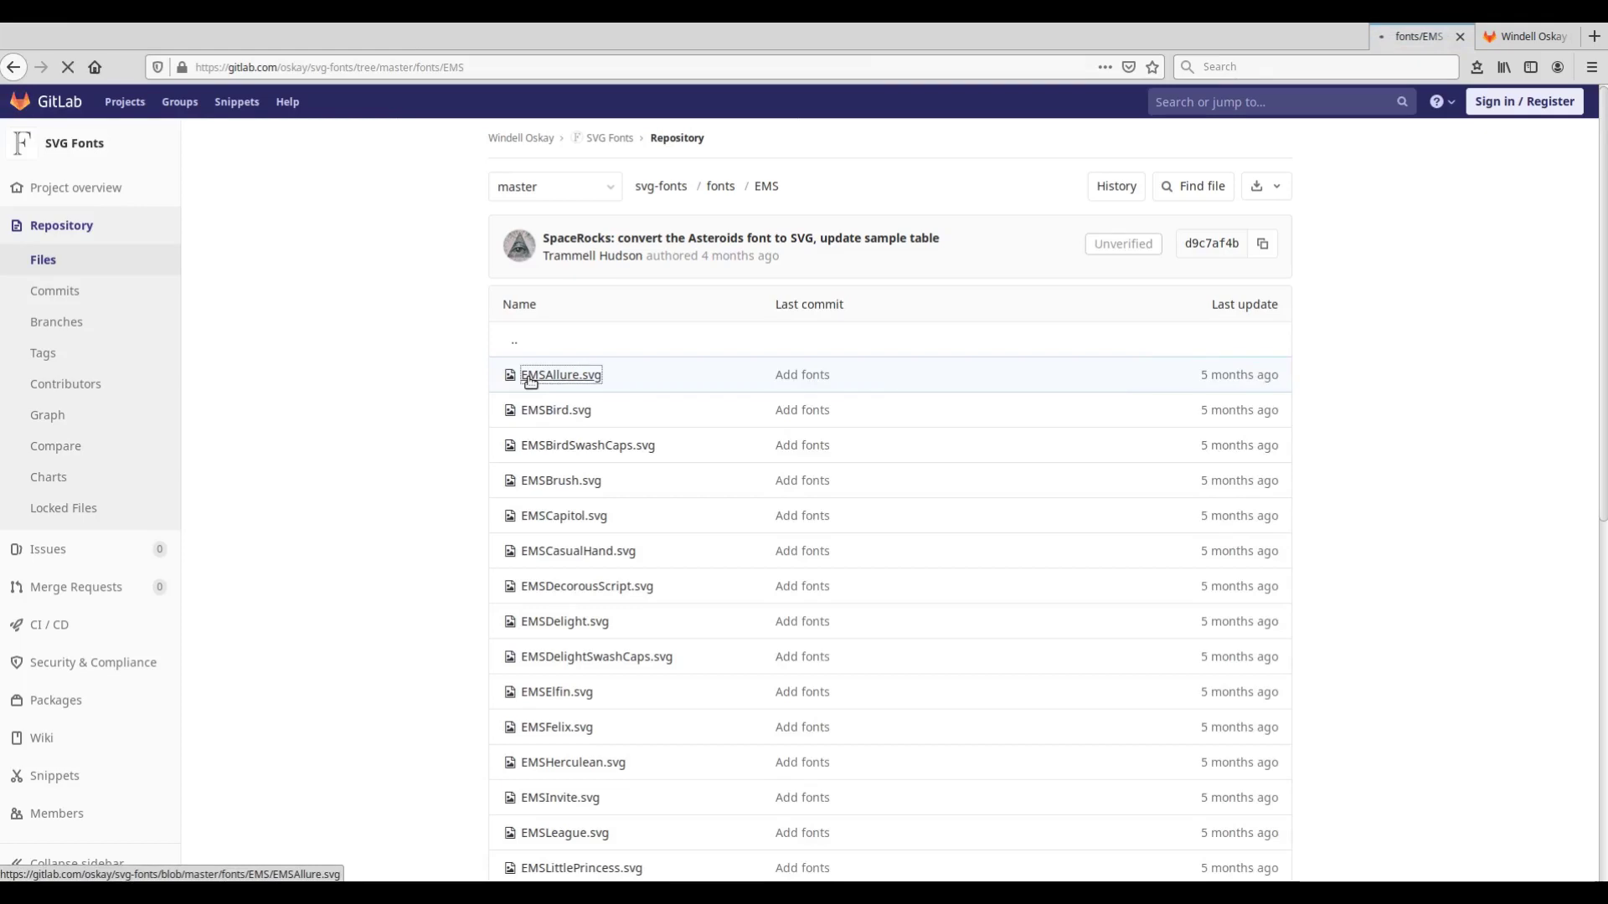
left_click(528, 377)
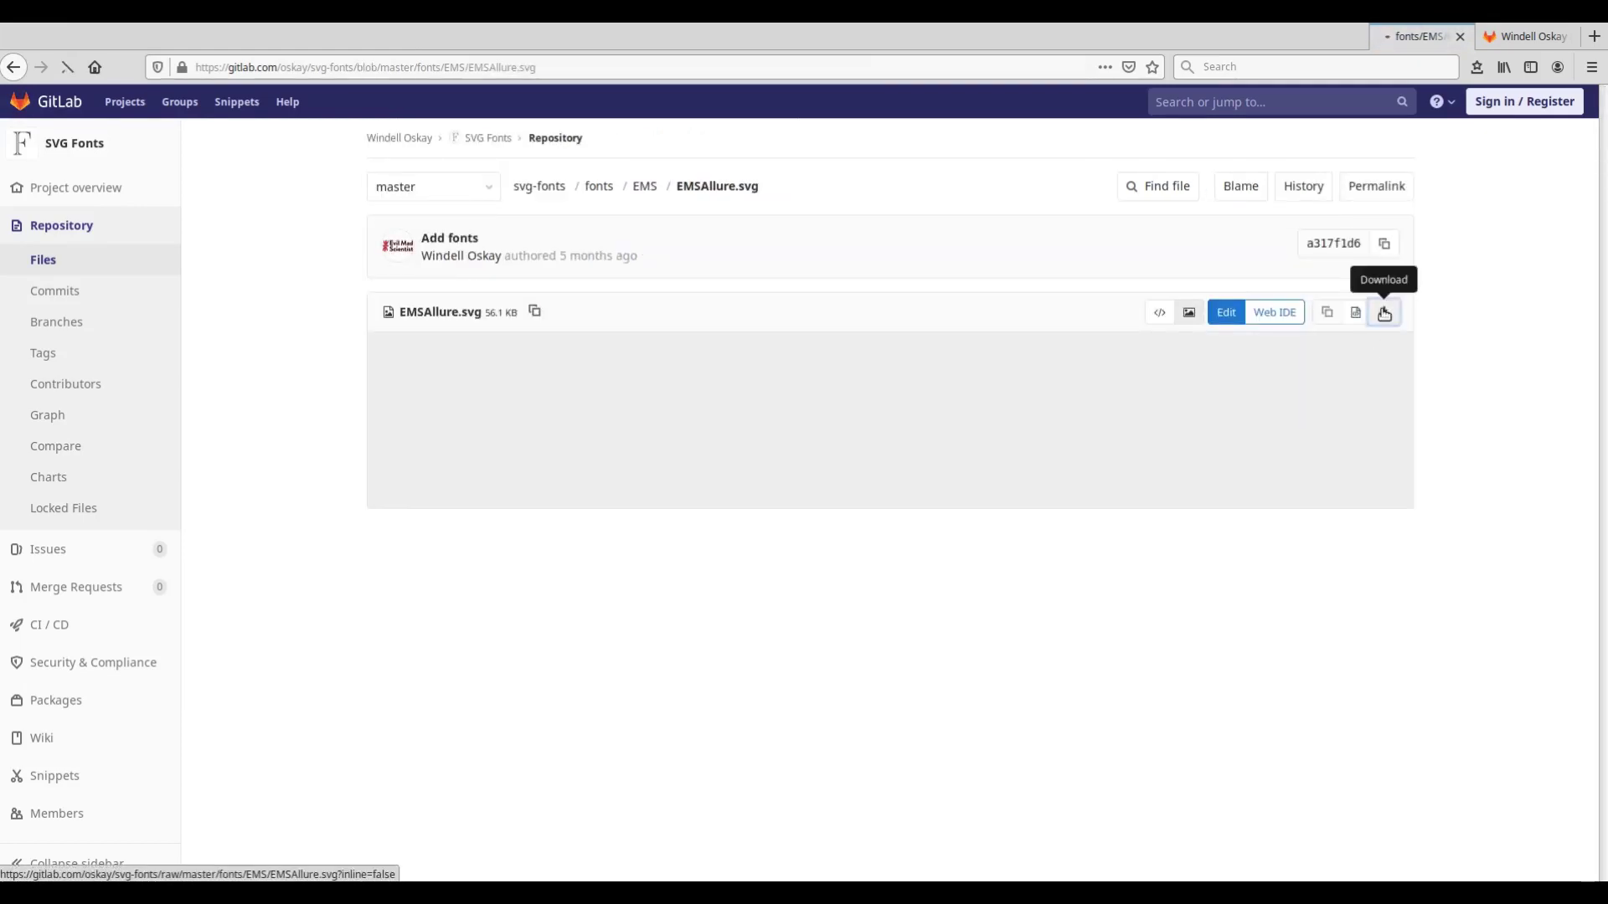
left_click(1383, 311)
left_click(1125, 517)
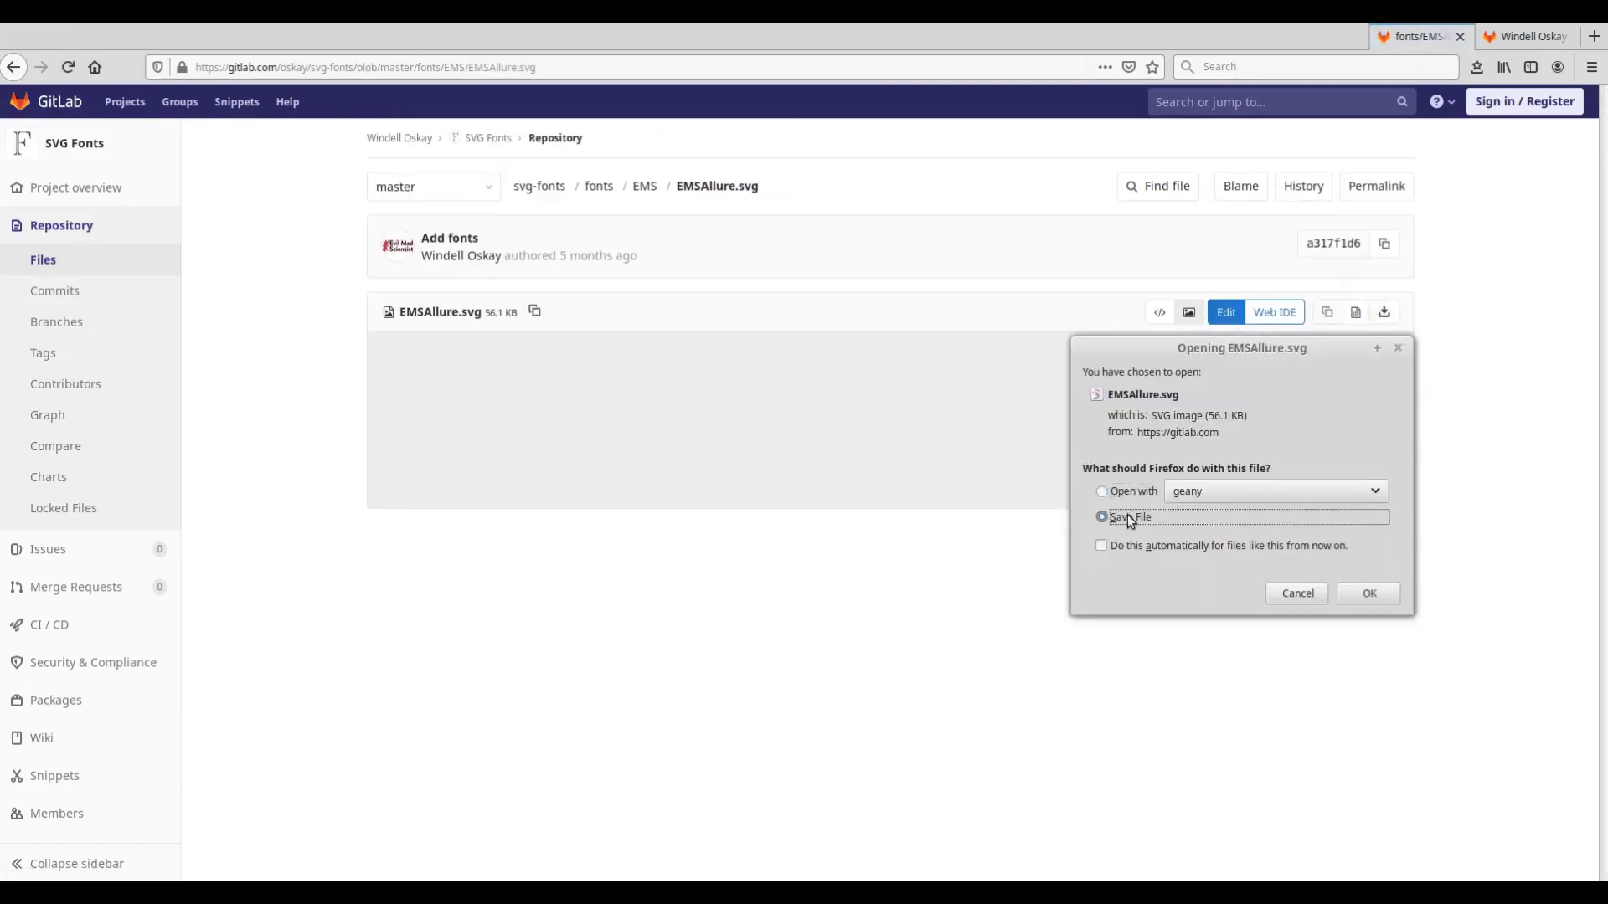
left_click(1368, 593)
left_click(222, 156)
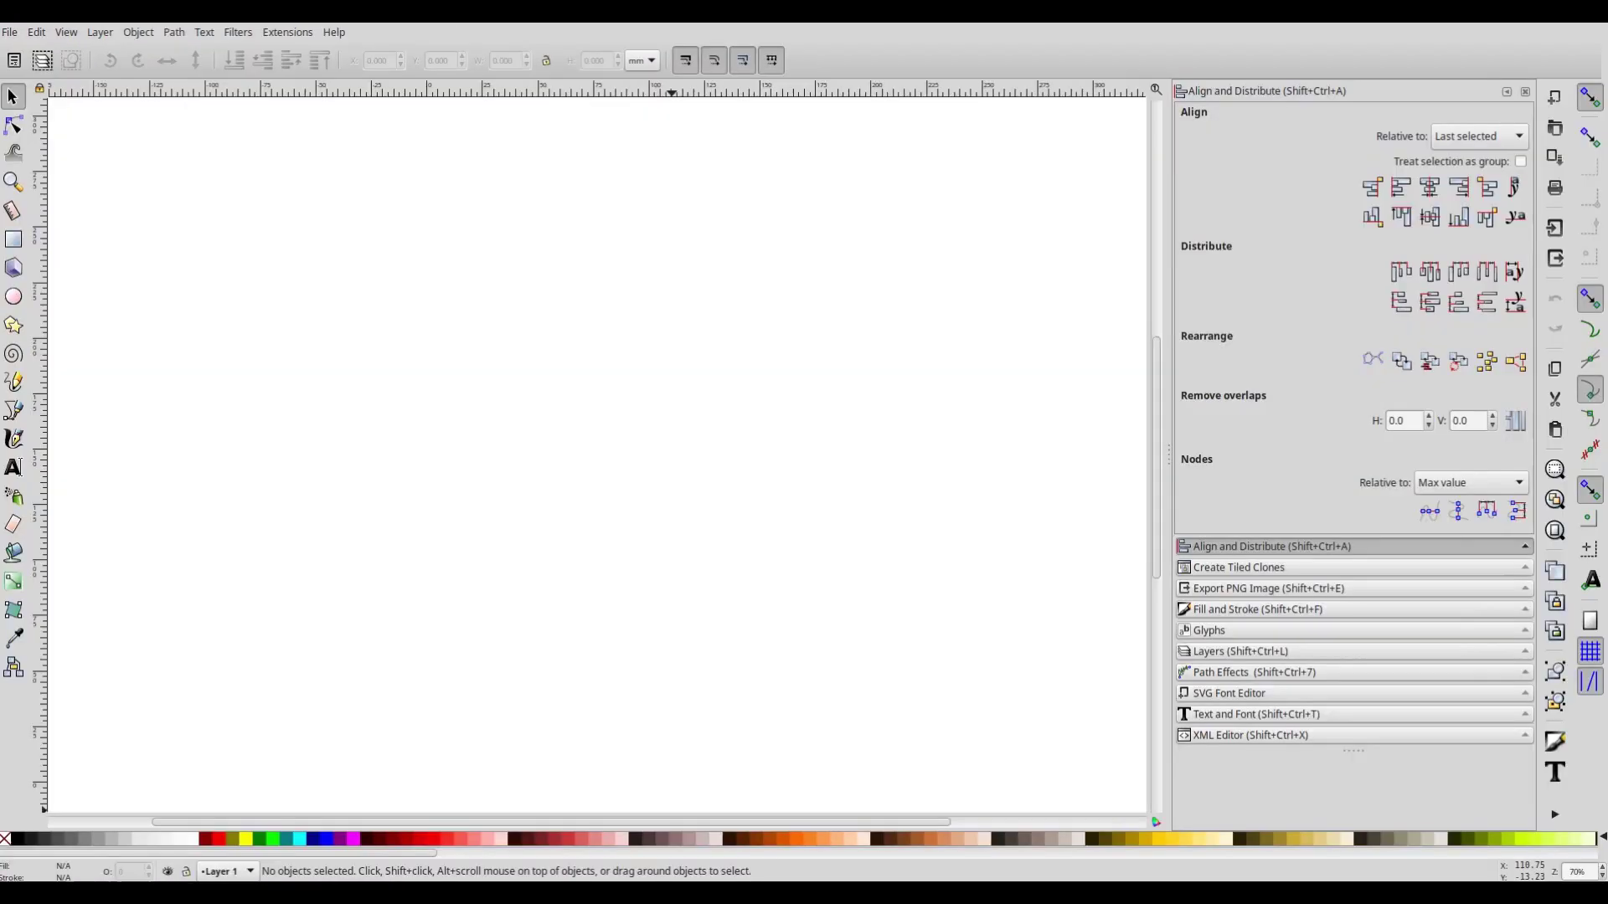
- Open Inkscape's Preferences to look up the user extensions folder path
left_click(39, 34)
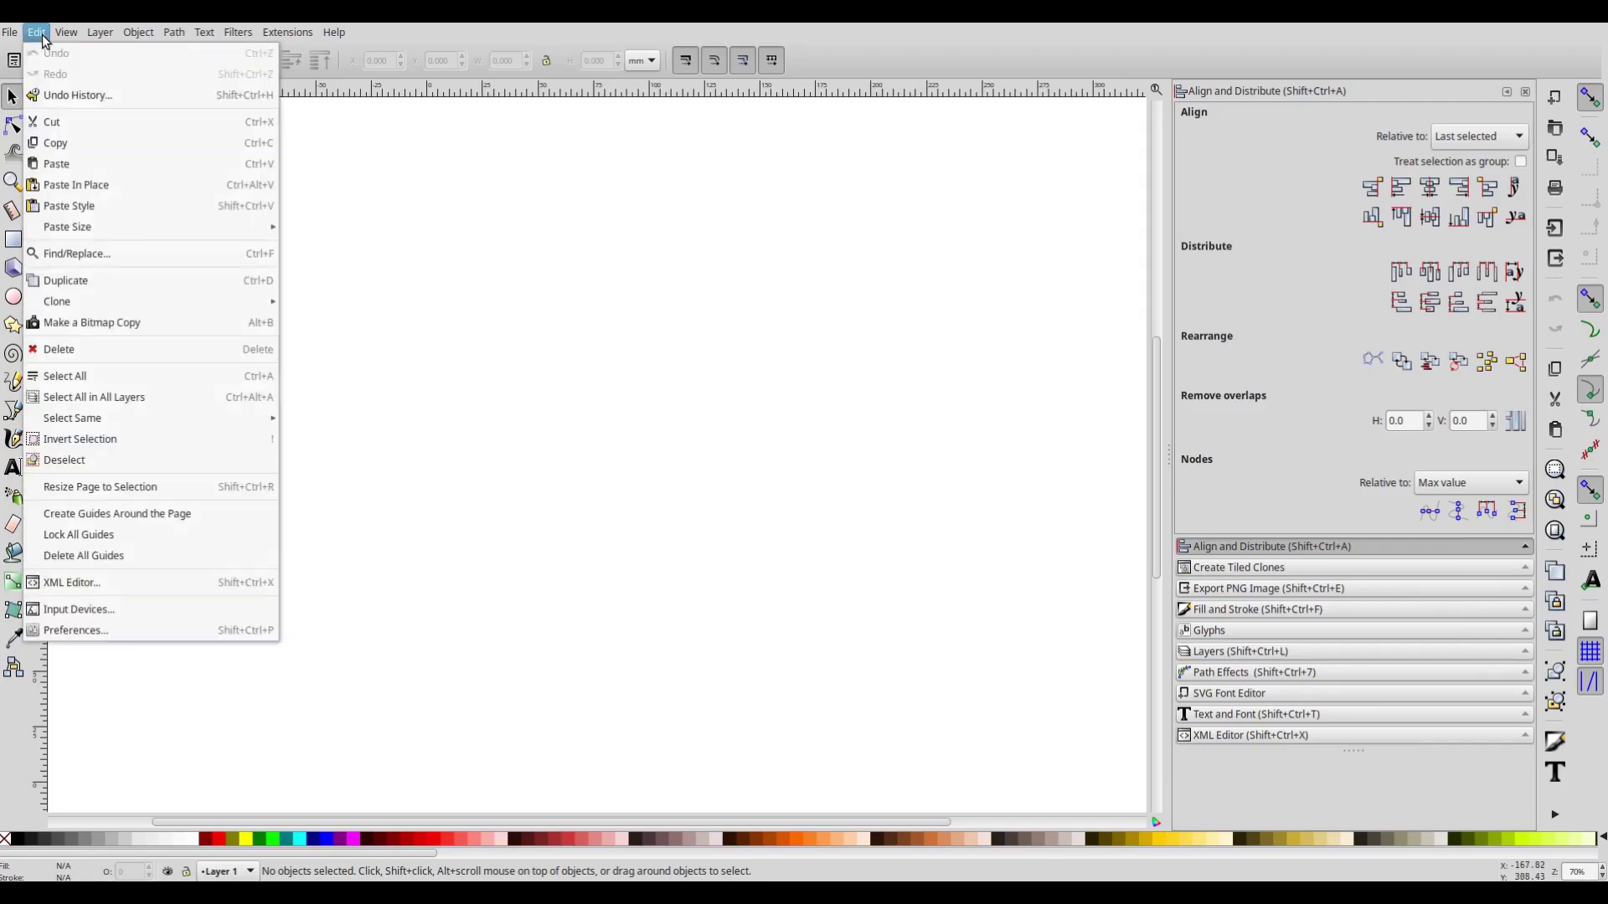
left_click(134, 631)
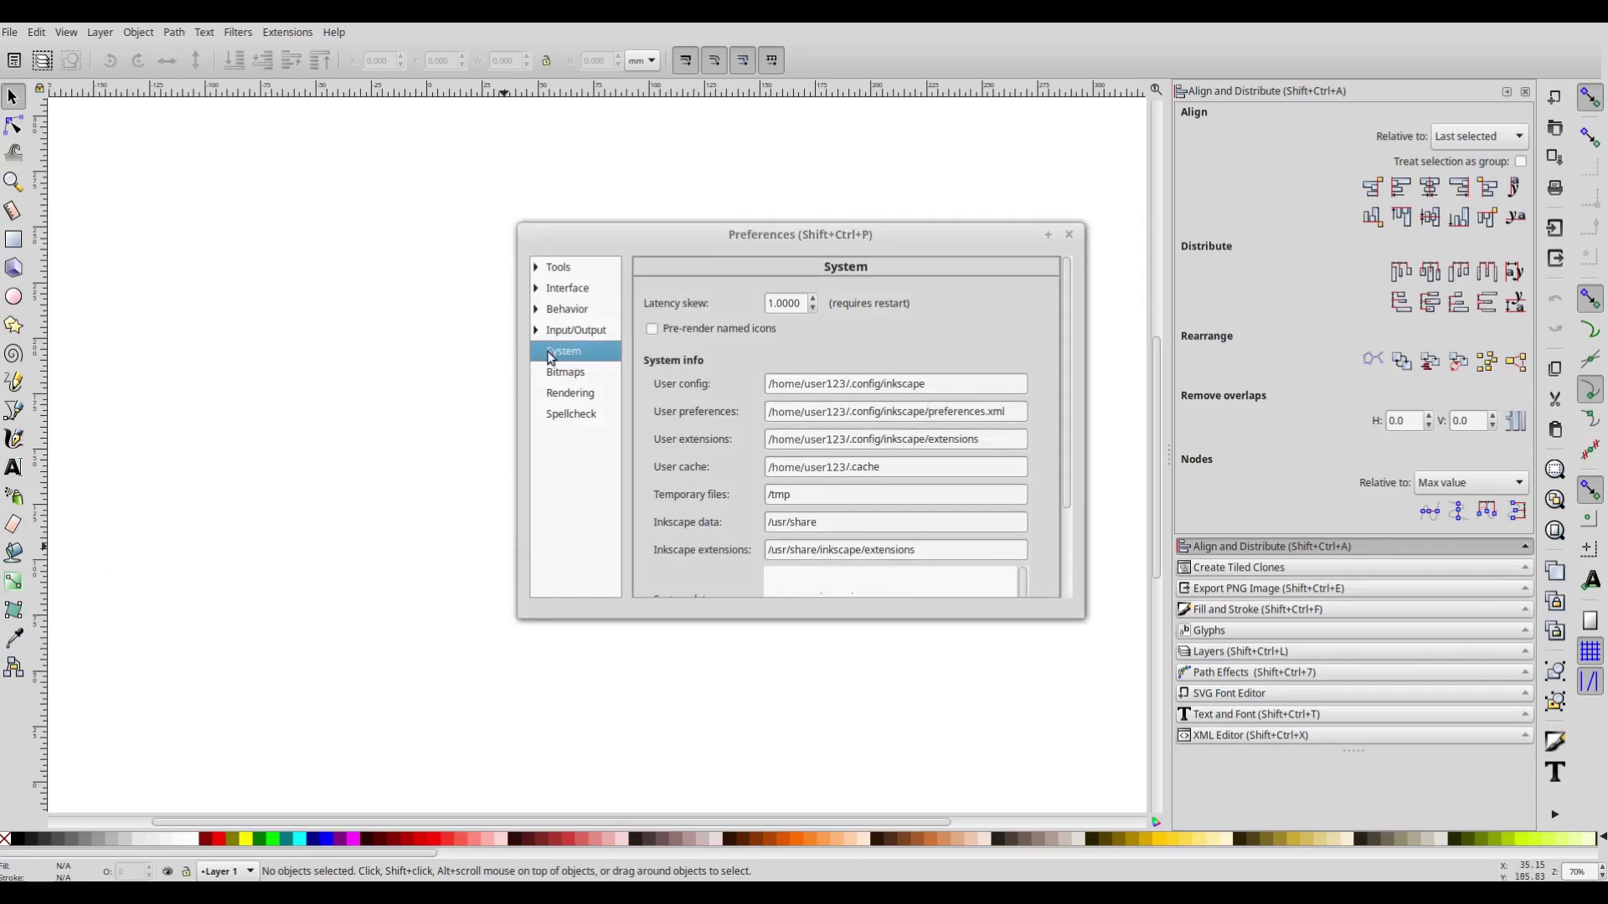
key("minus")
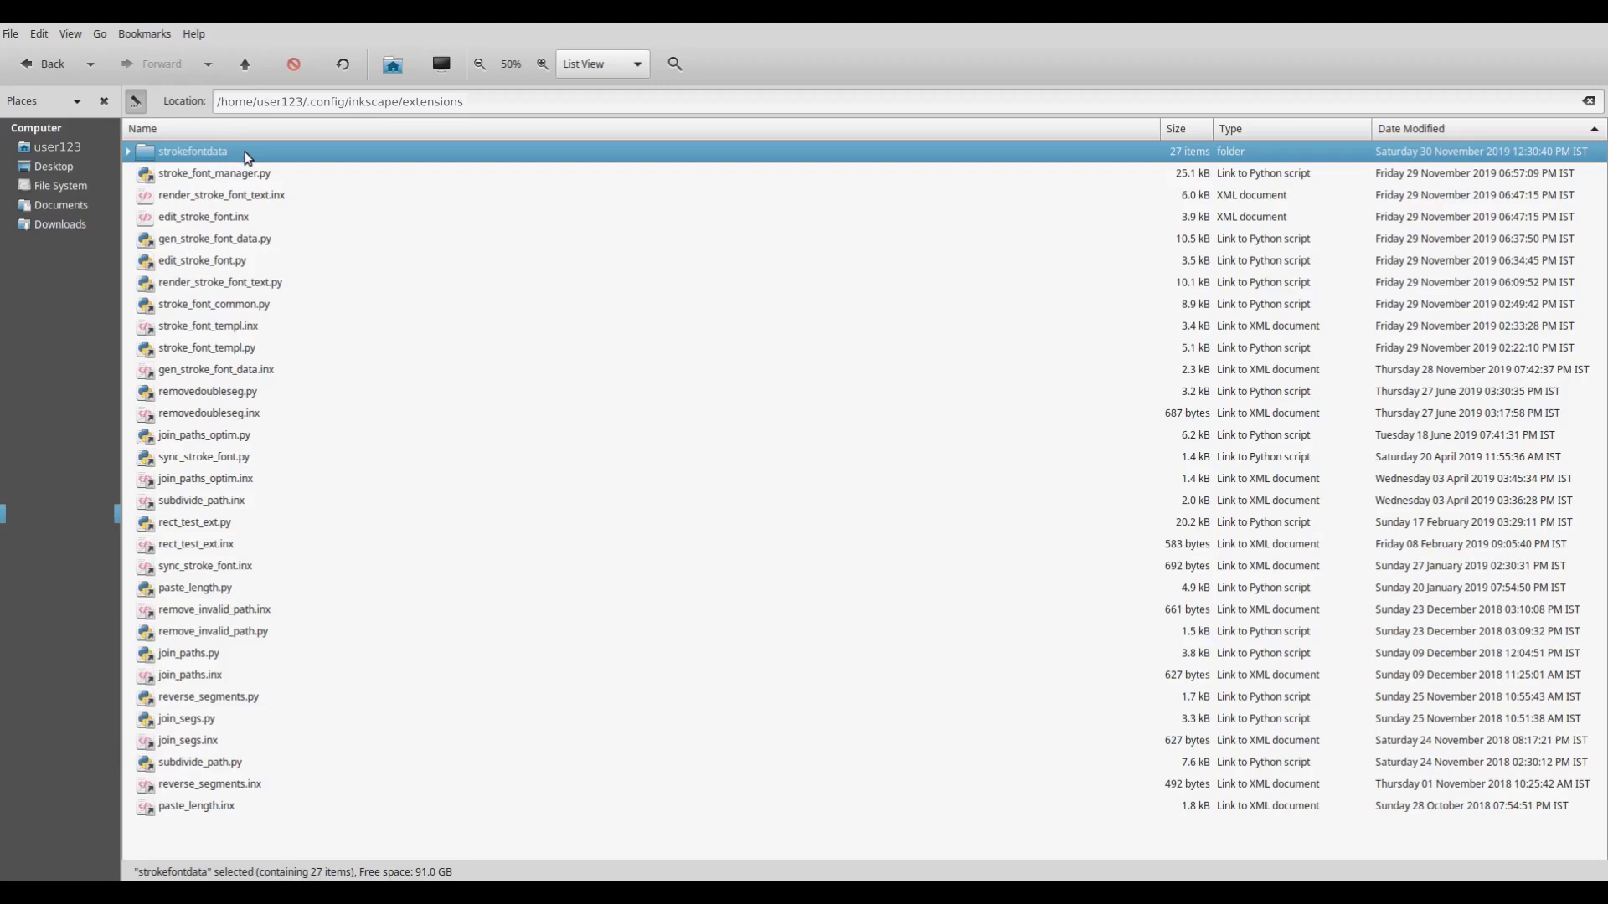
- Copy EMSAllure.svg from Downloads into the extensions strokefontdata folder, then return to Inkscape
double_click(248, 154)
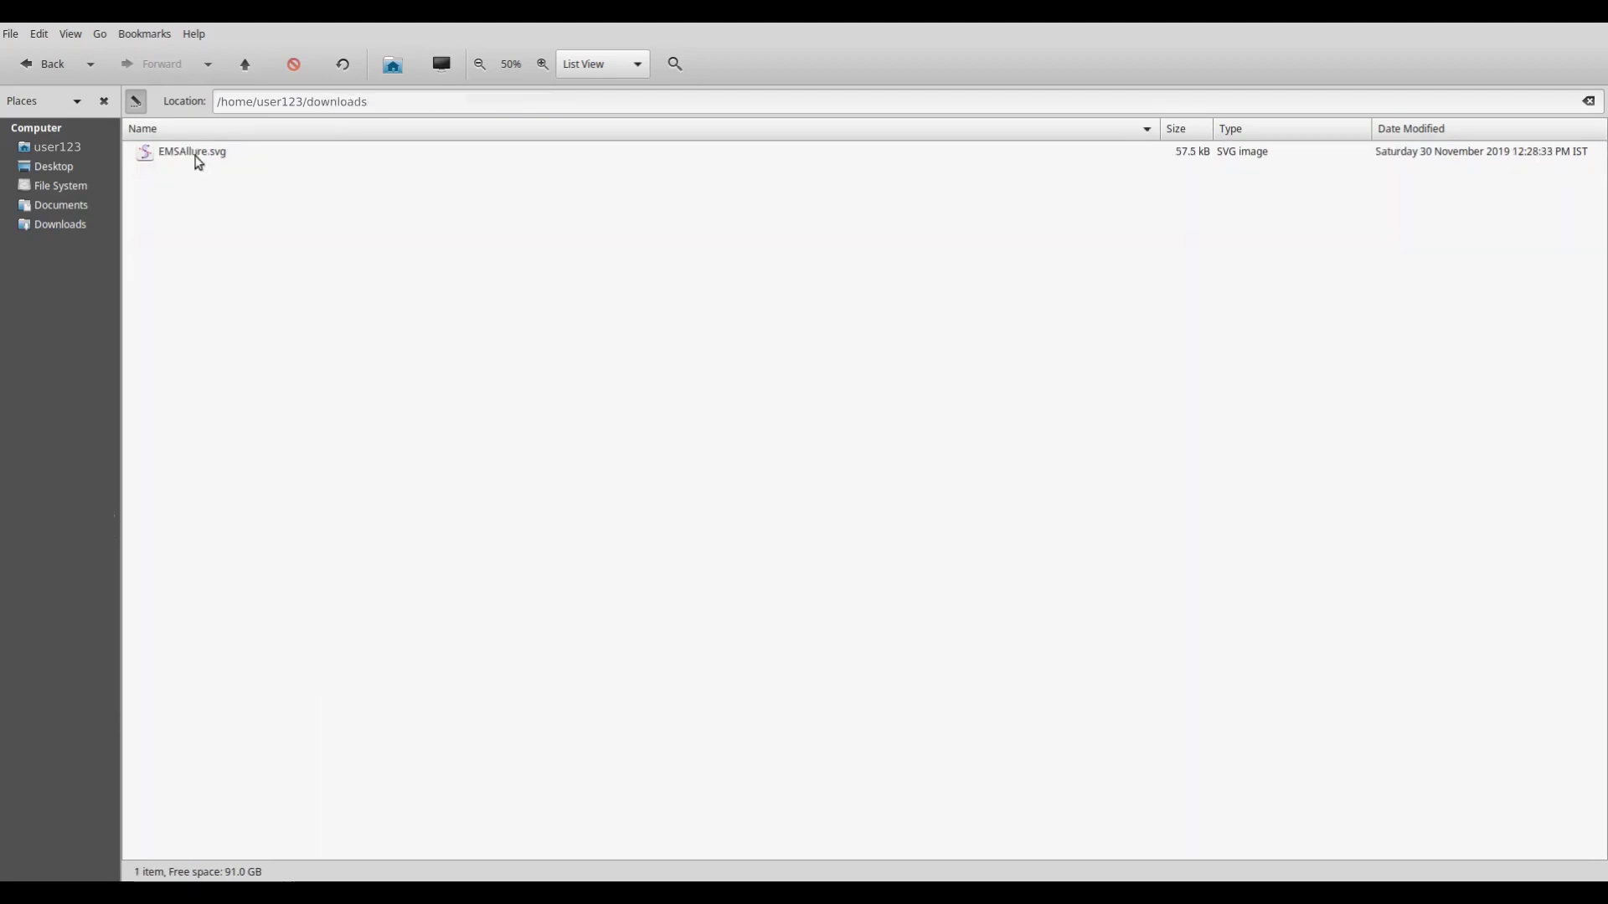
left_click(198, 161)
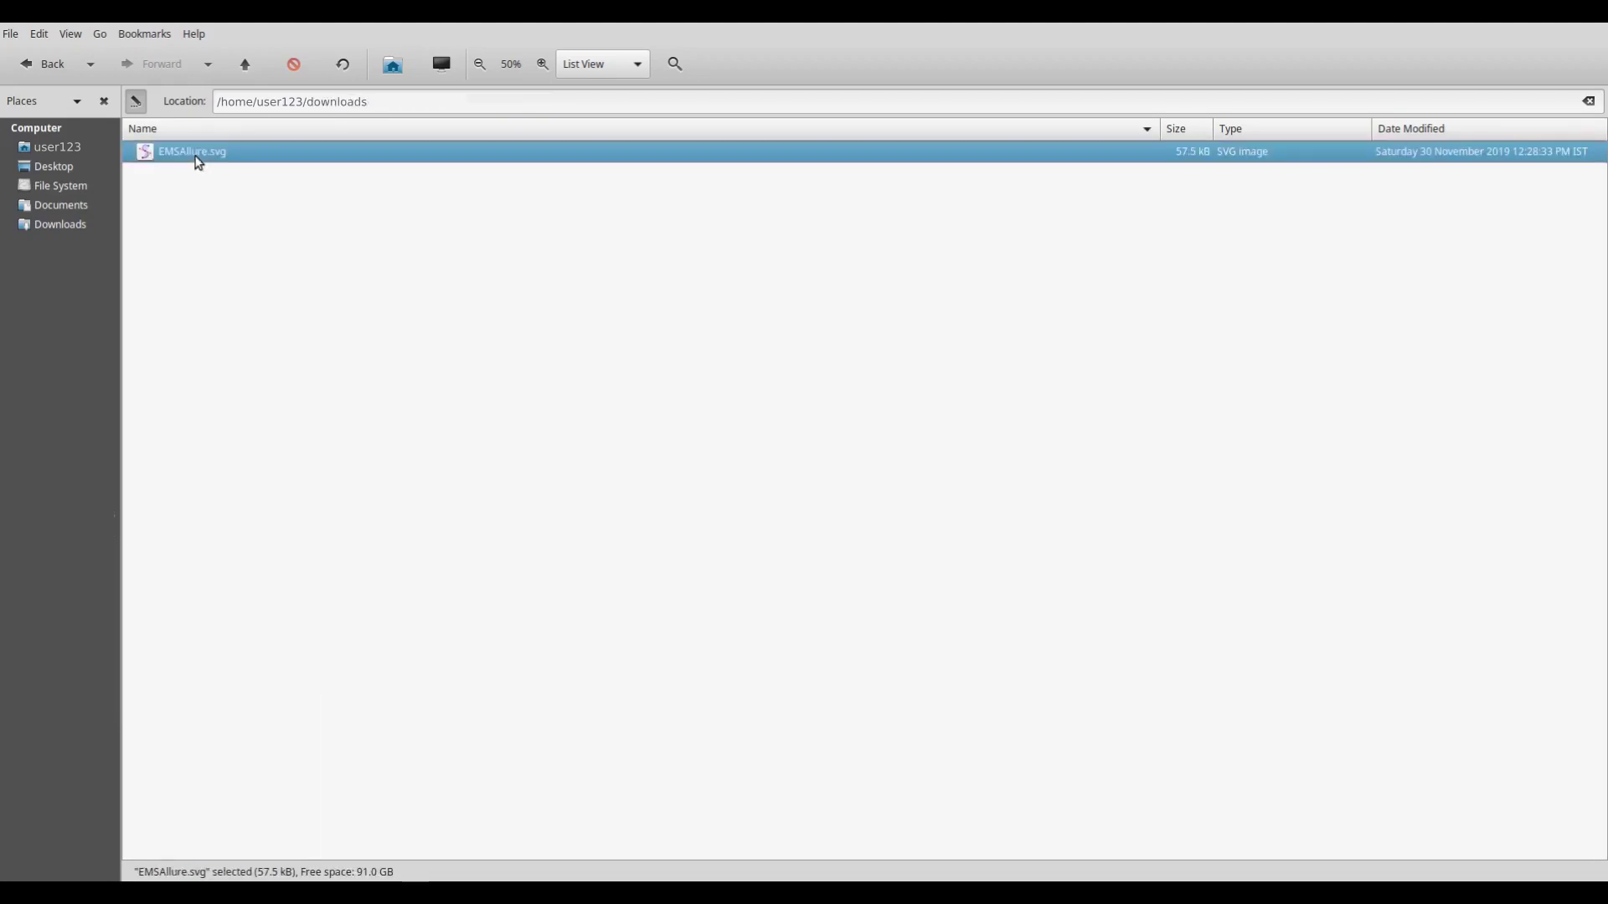
key("ctrl+c")
key("alt+Left")
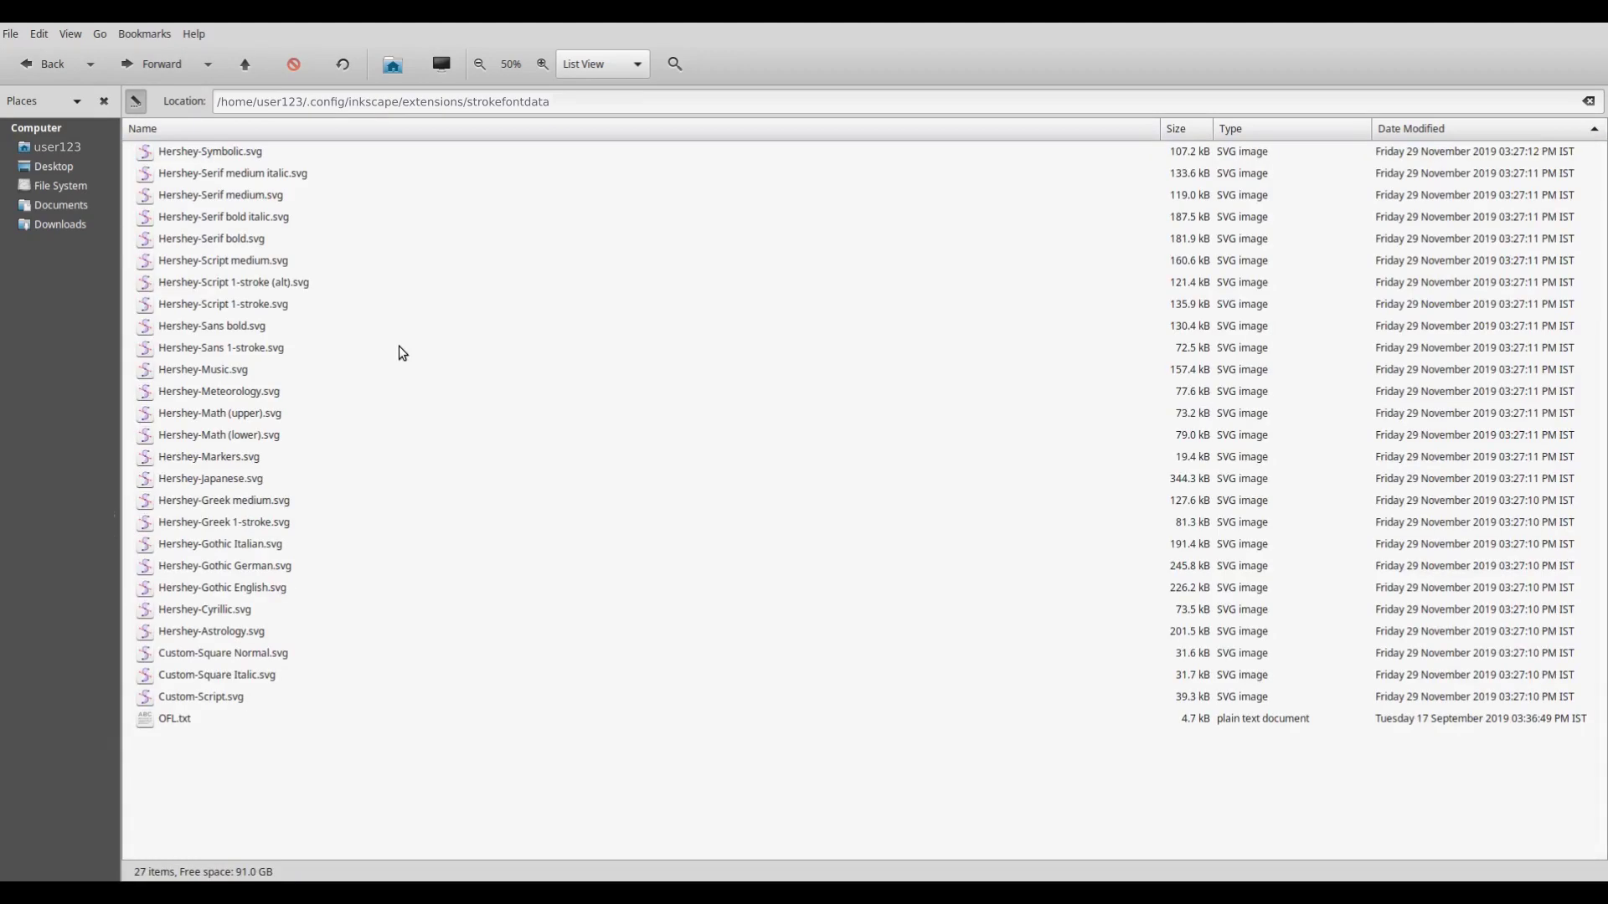
key("ctrl+v")
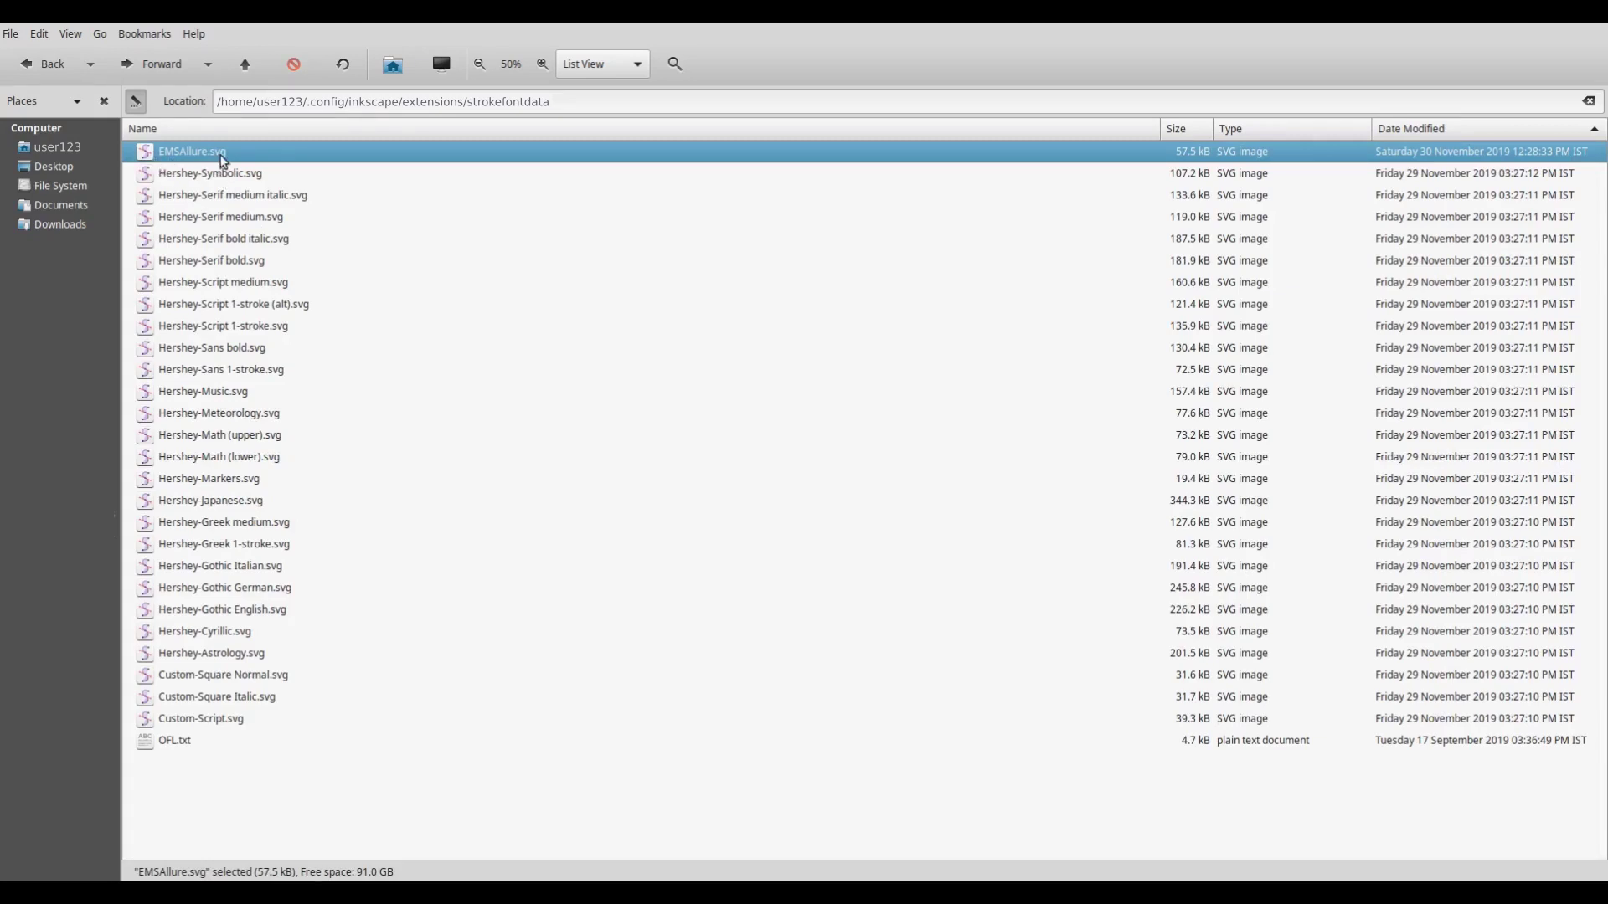
key("alt+Tab")
- Synchronize the Custom Stroke Font list so it includes the new EMSAllure font
left_click(283, 37)
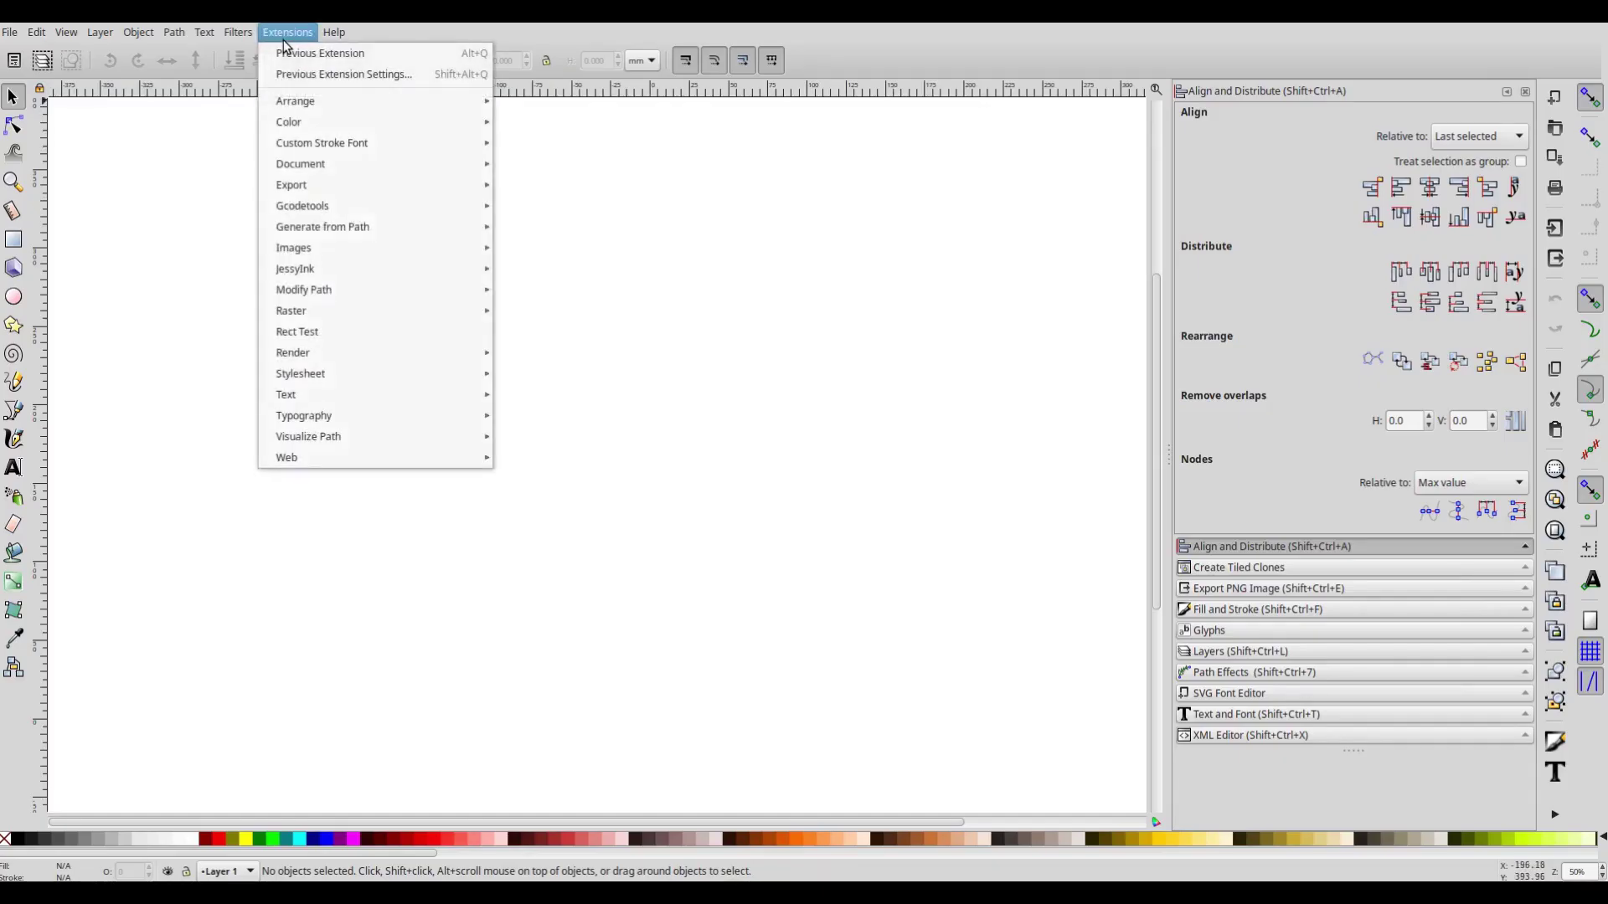
mouse_move(377, 143)
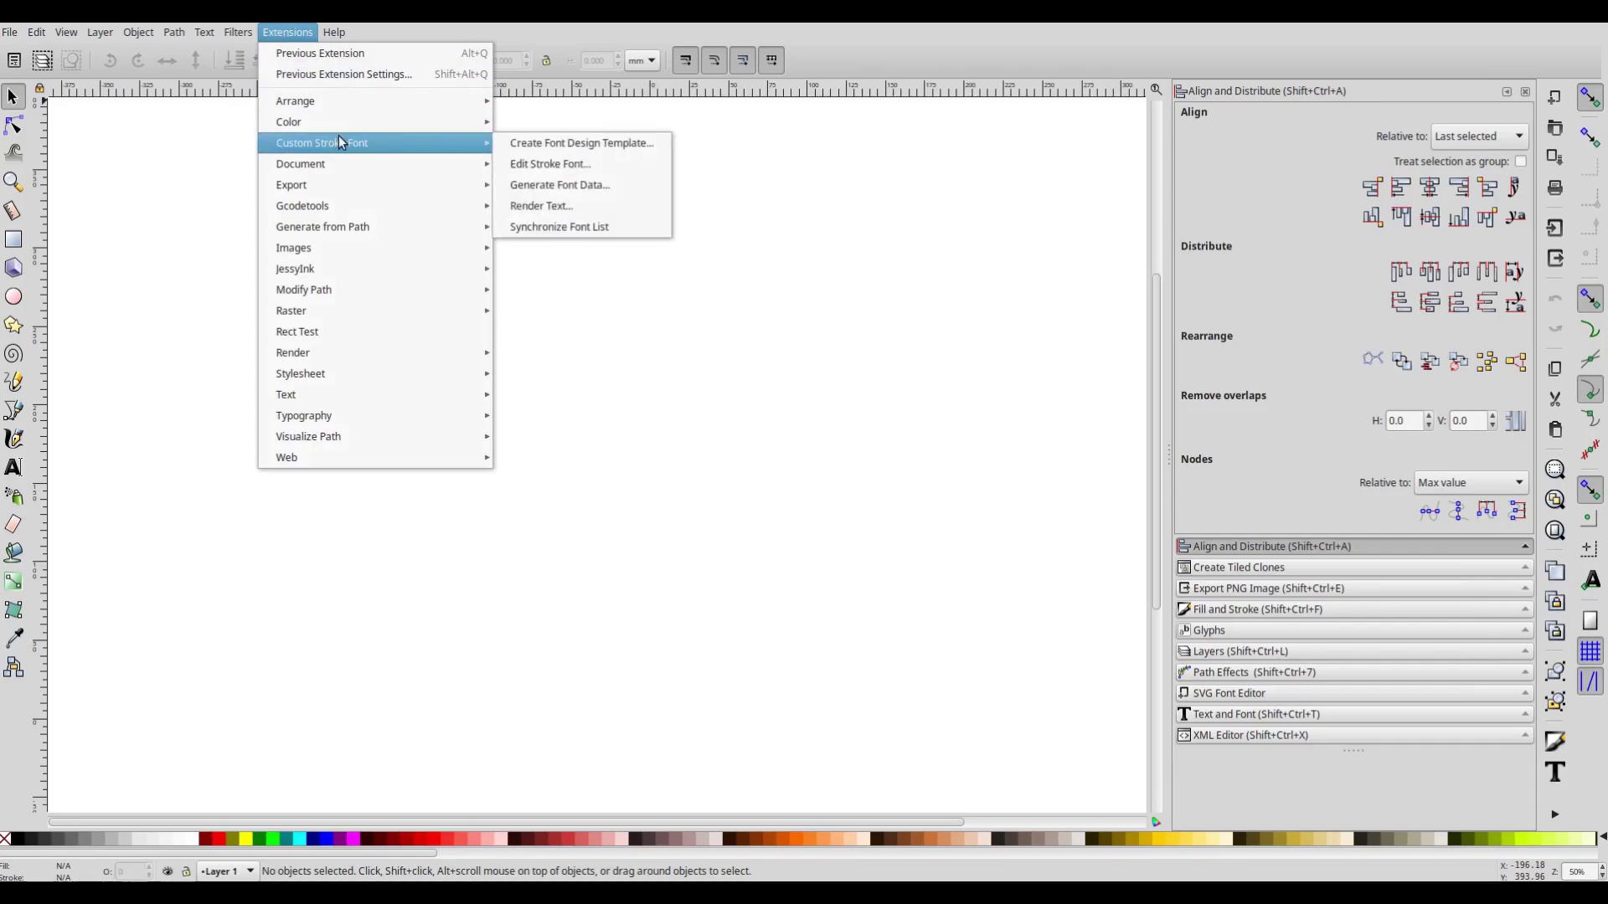
left_click(609, 237)
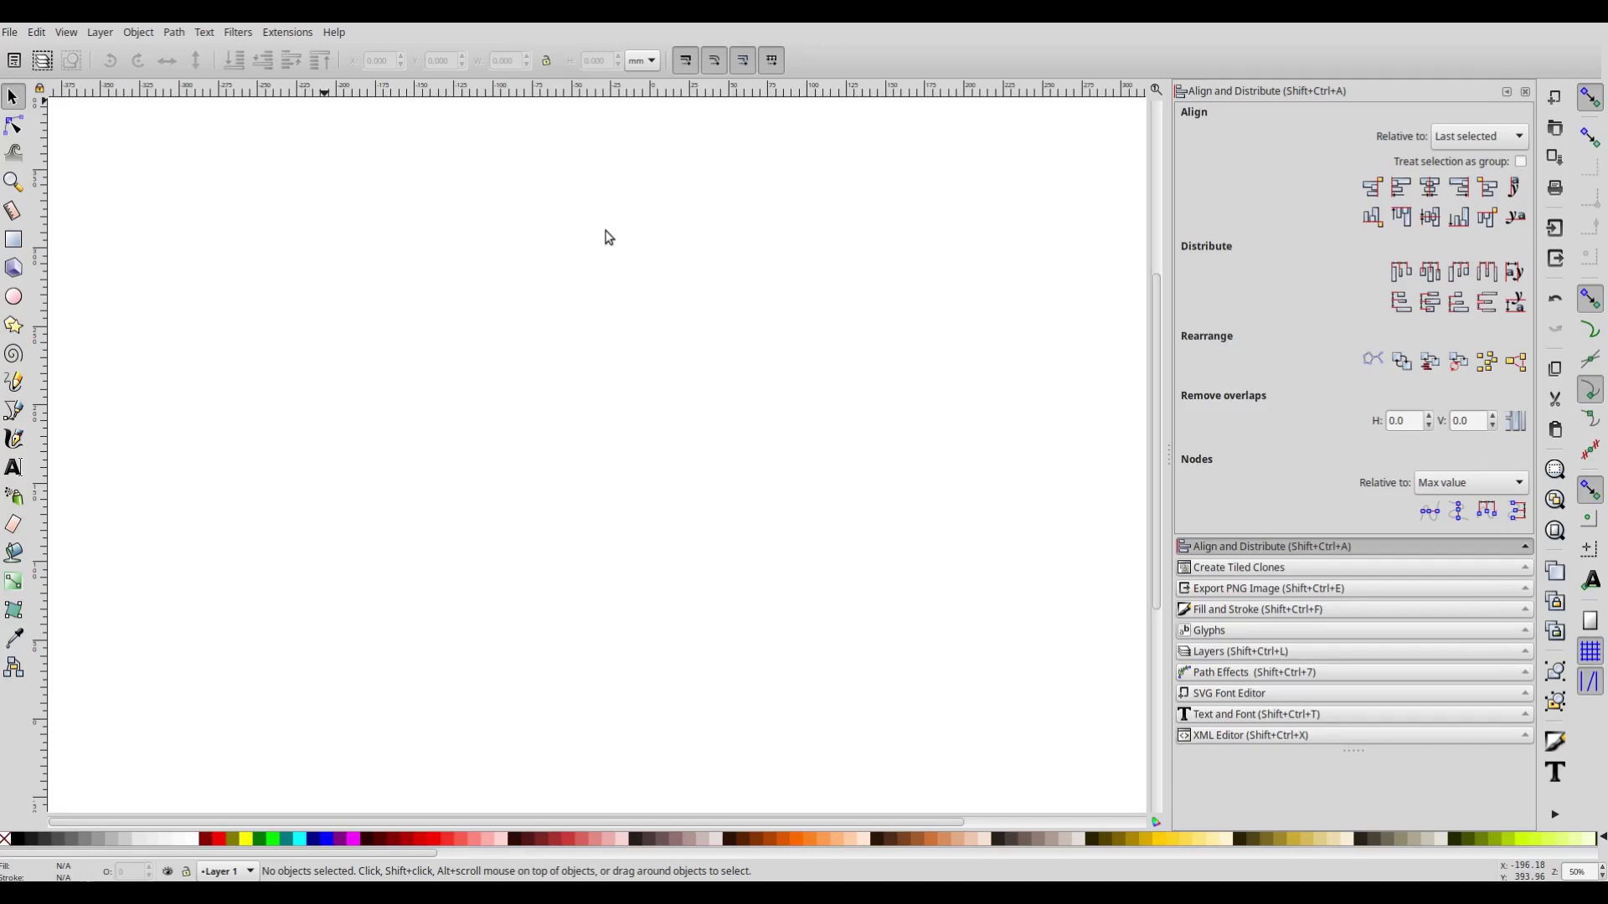
left_click(280, 34)
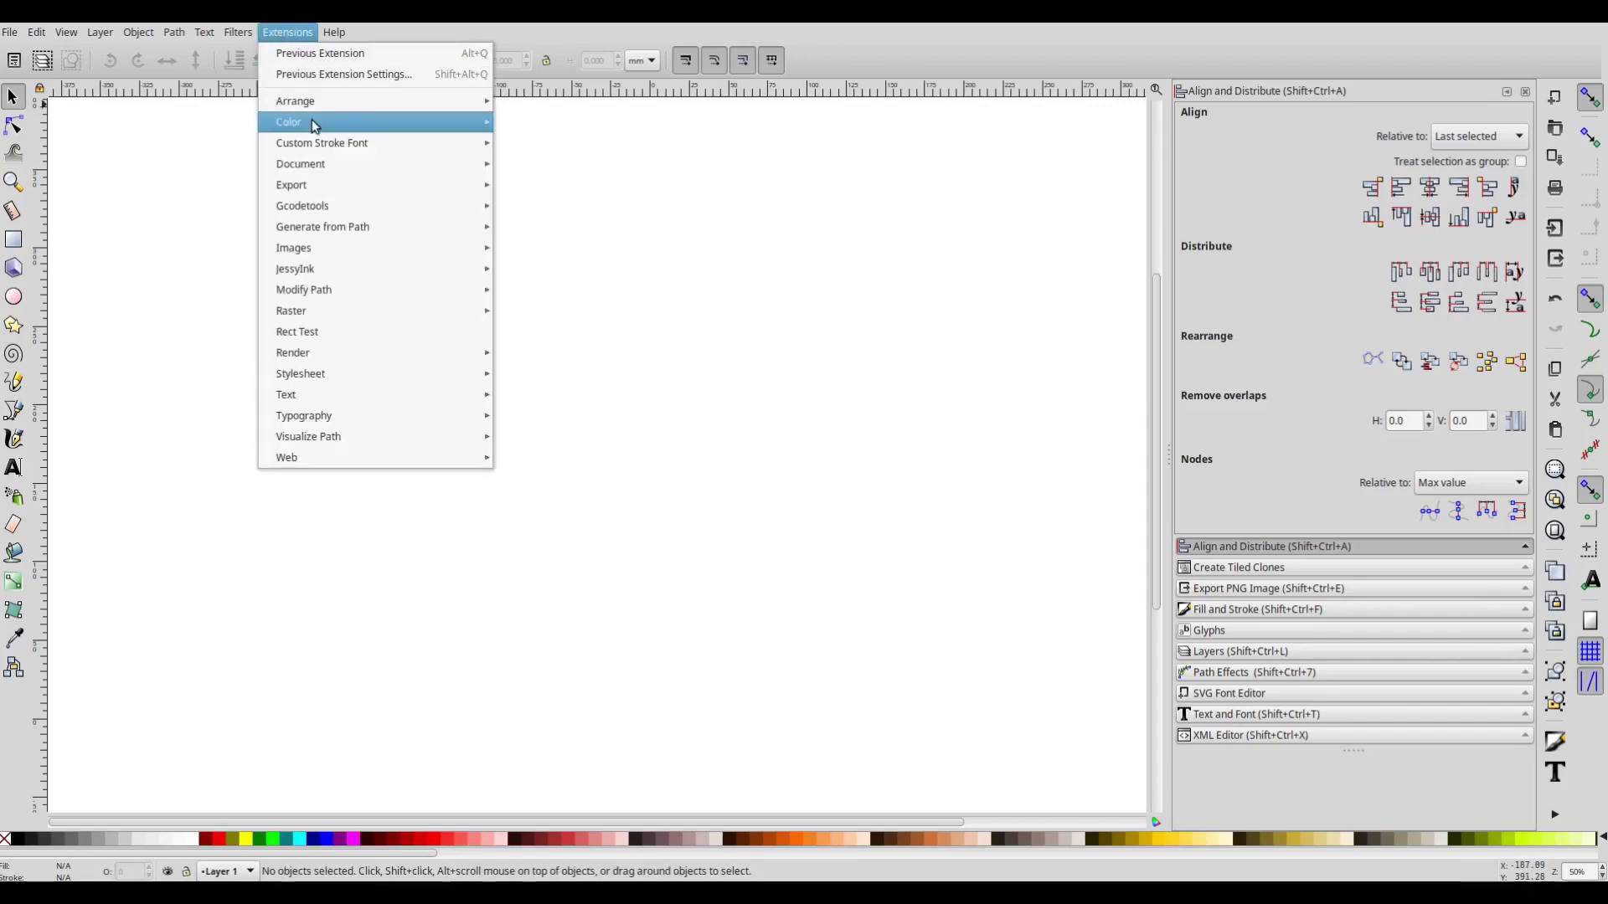
mouse_move(321, 148)
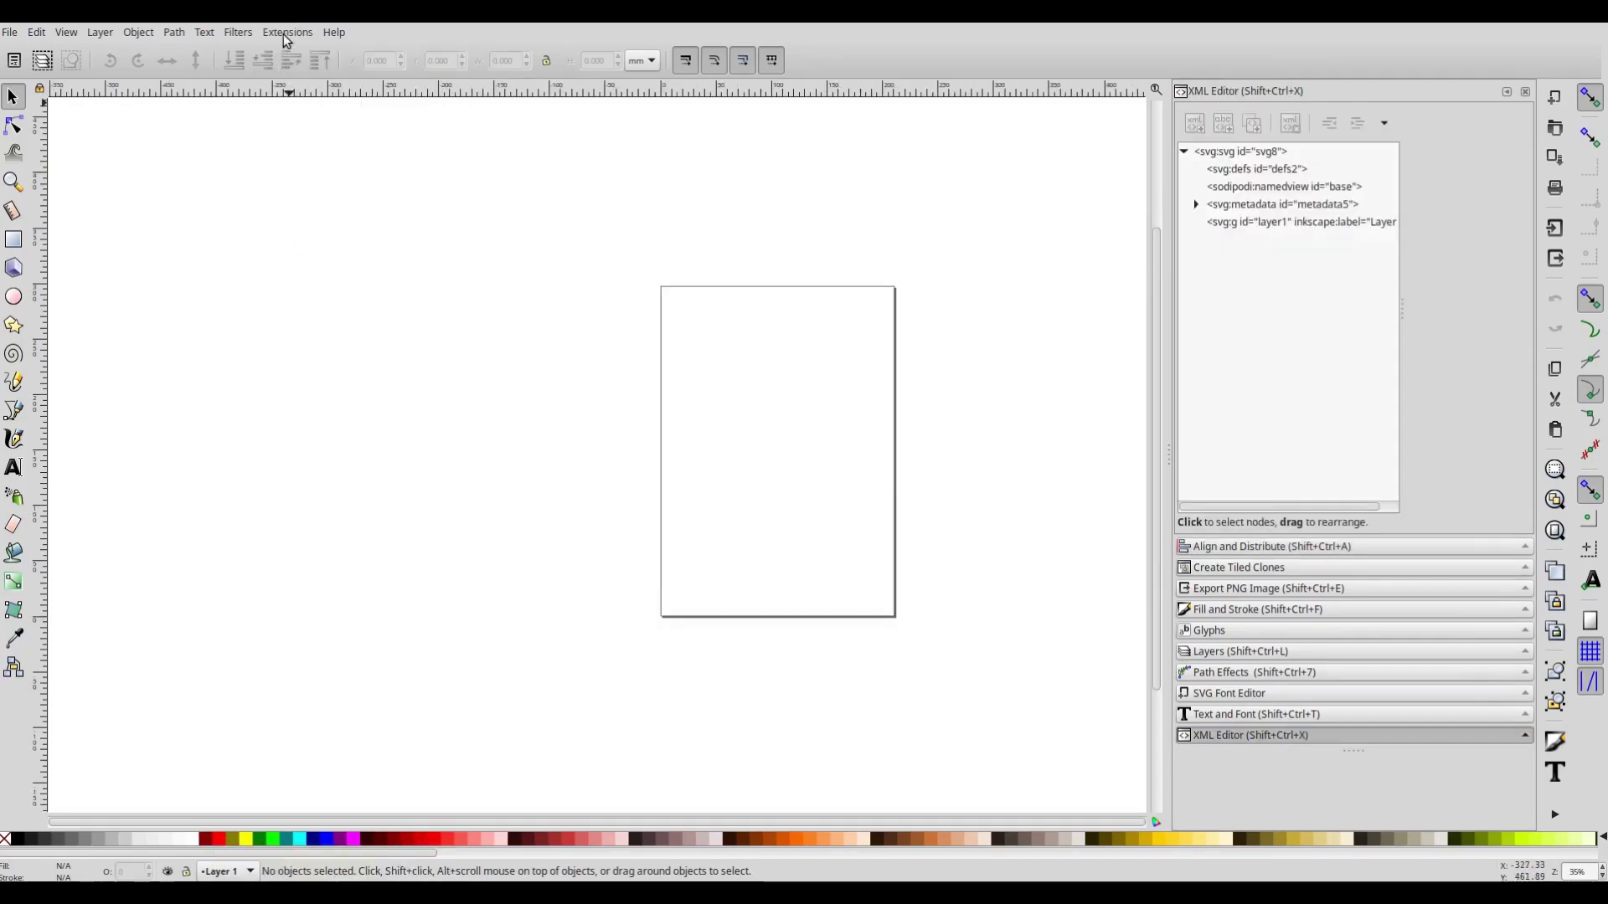
- Render chapter.txt into the page boxes in EMSAllure at font size 10
left_click(284, 33)
mouse_move(368, 144)
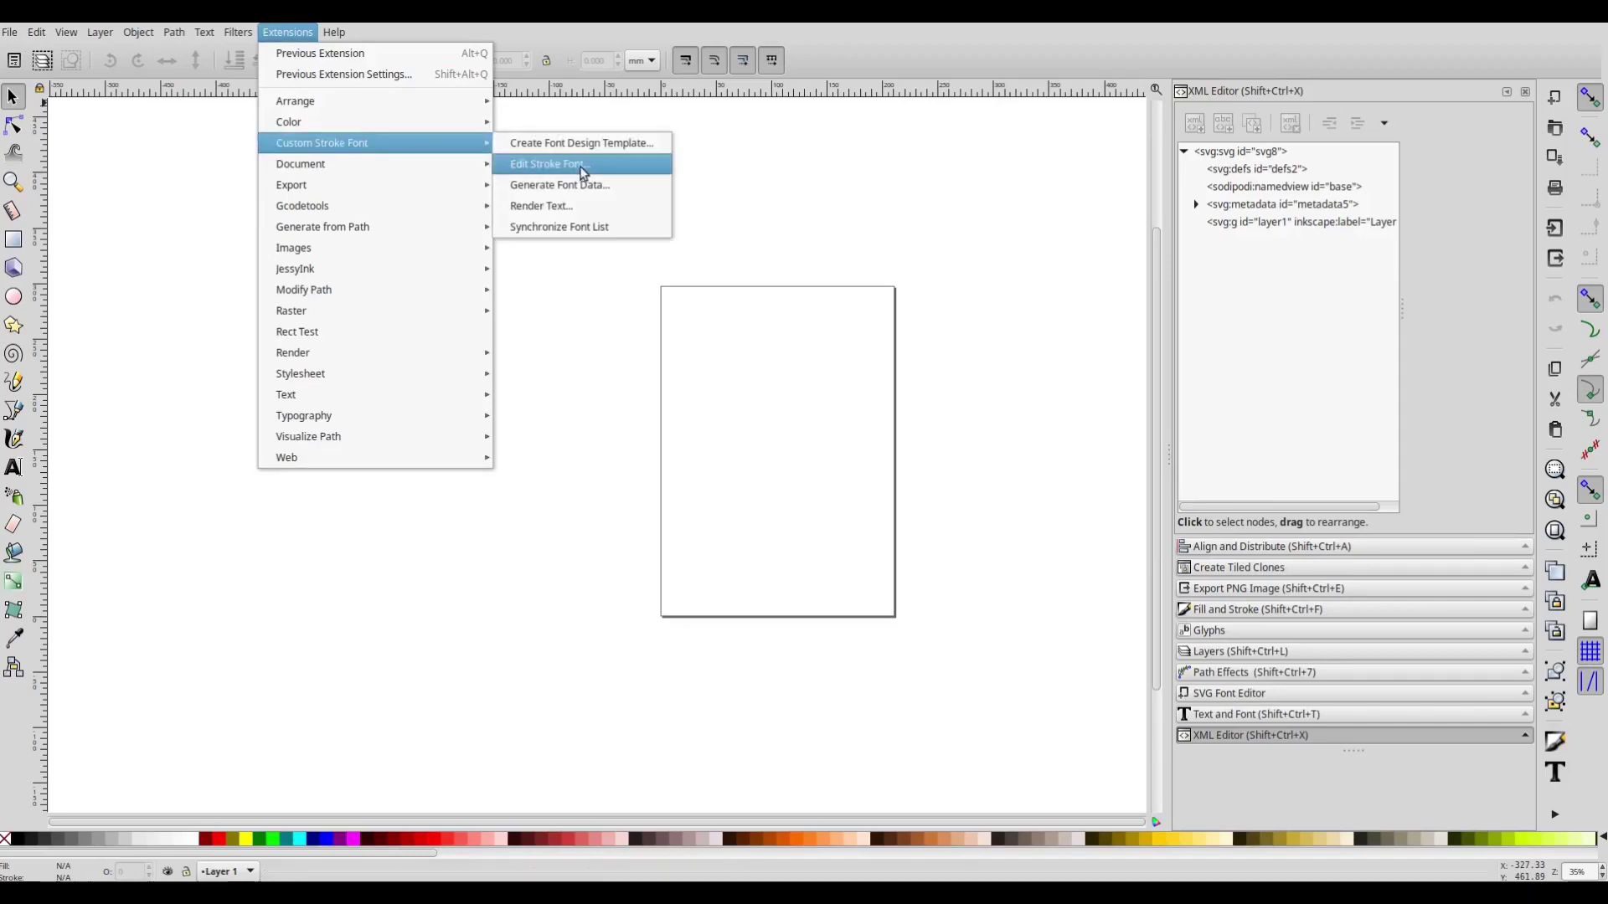
left_click(591, 207)
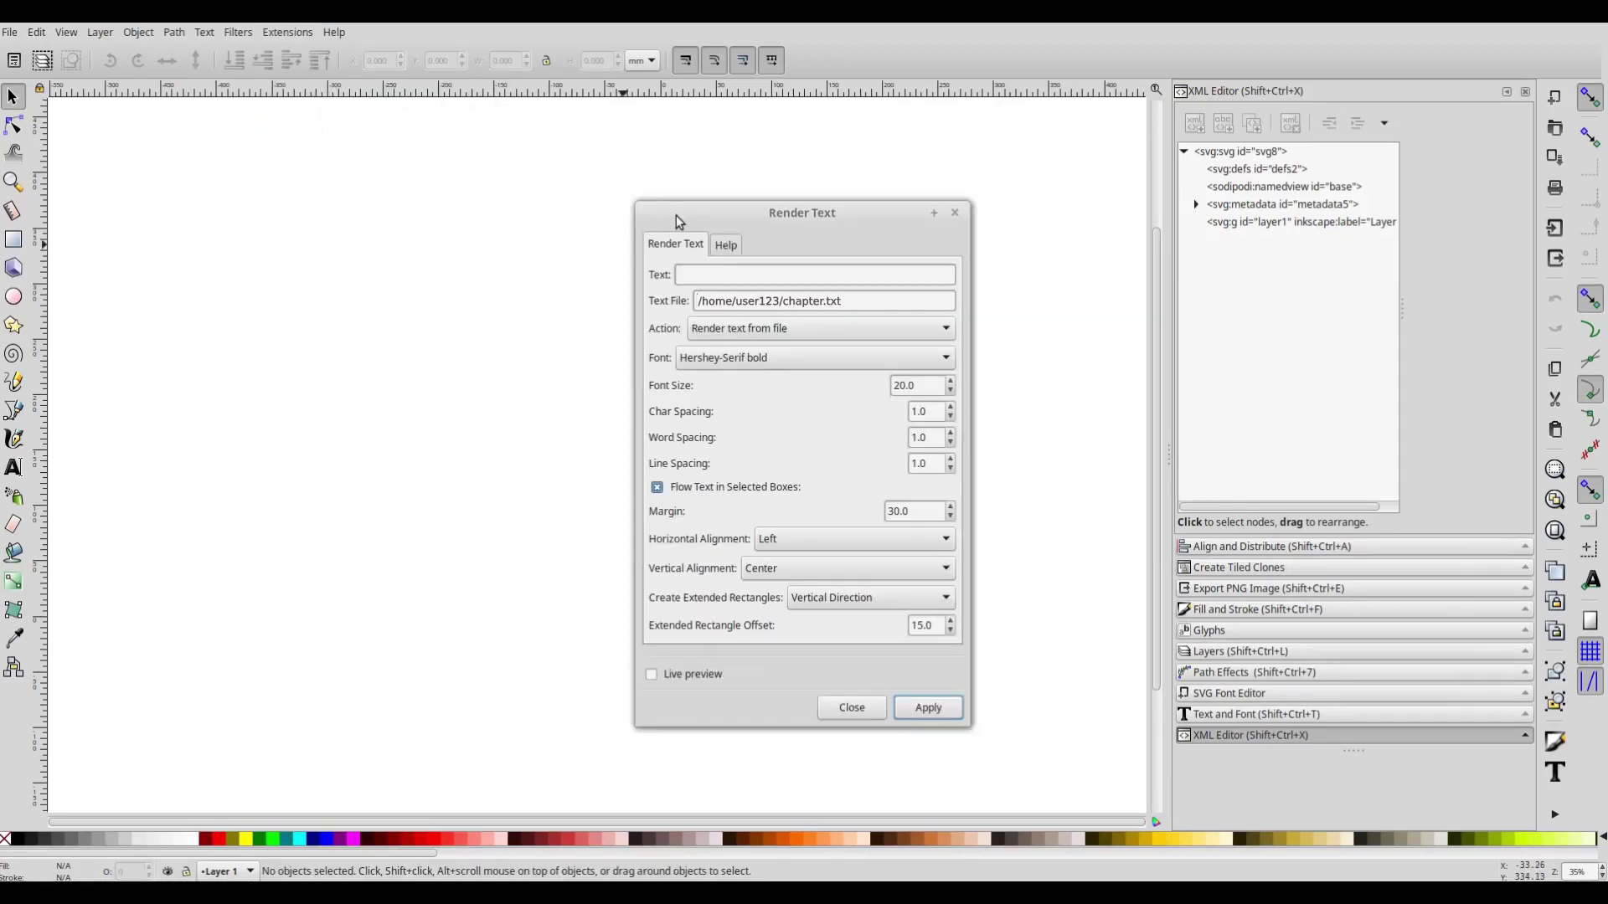
left_click(737, 366)
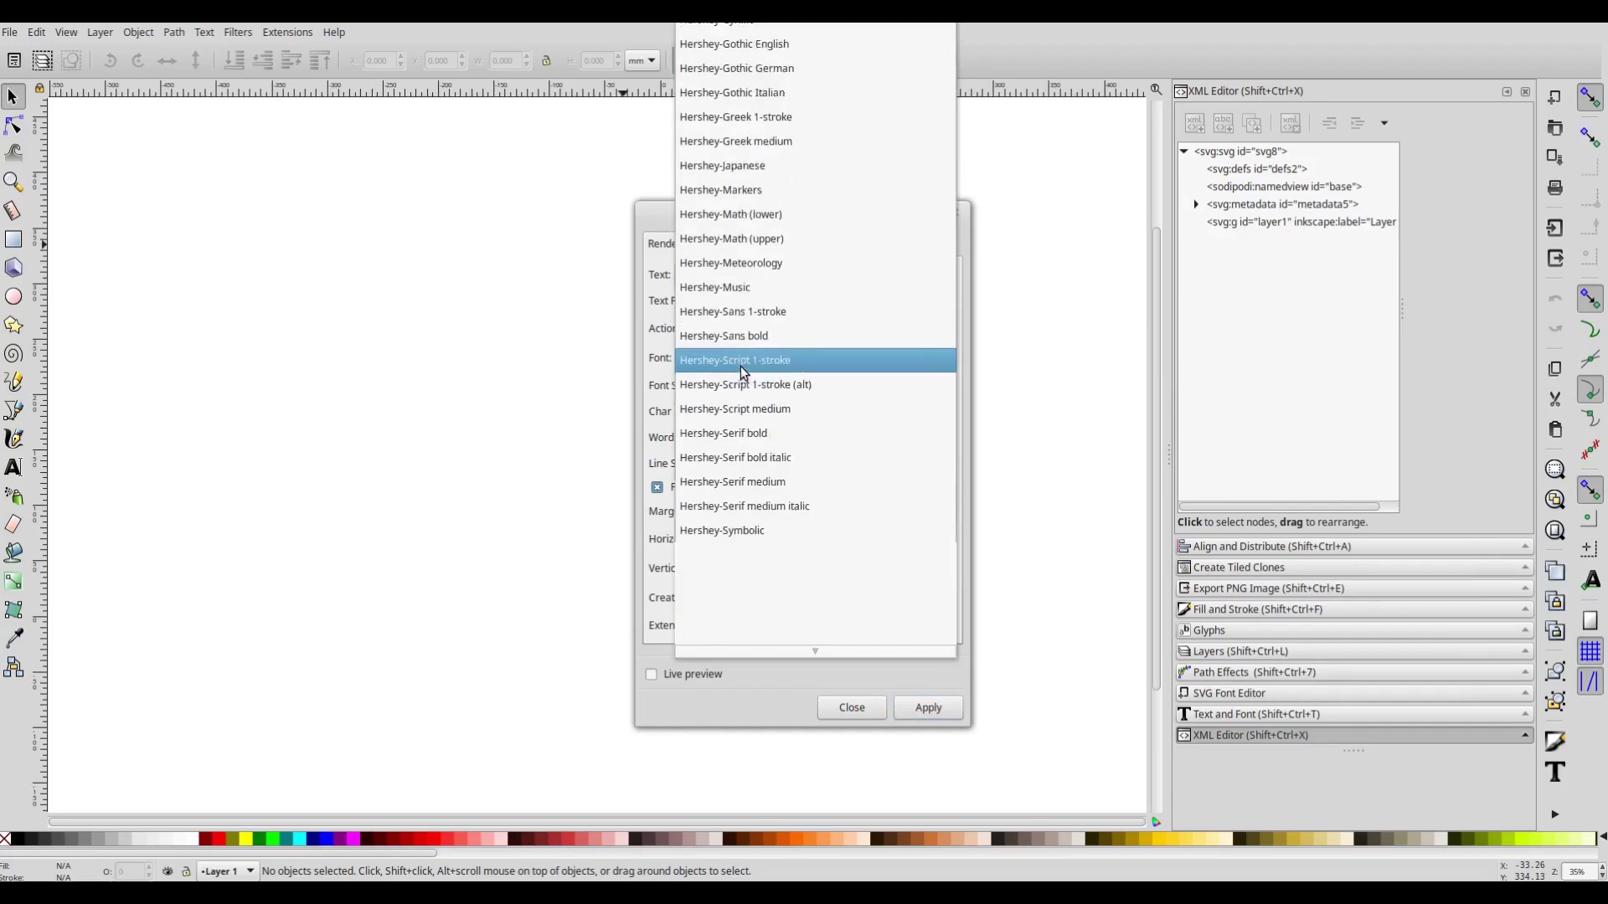
scroll(741, 371, "up", 3)
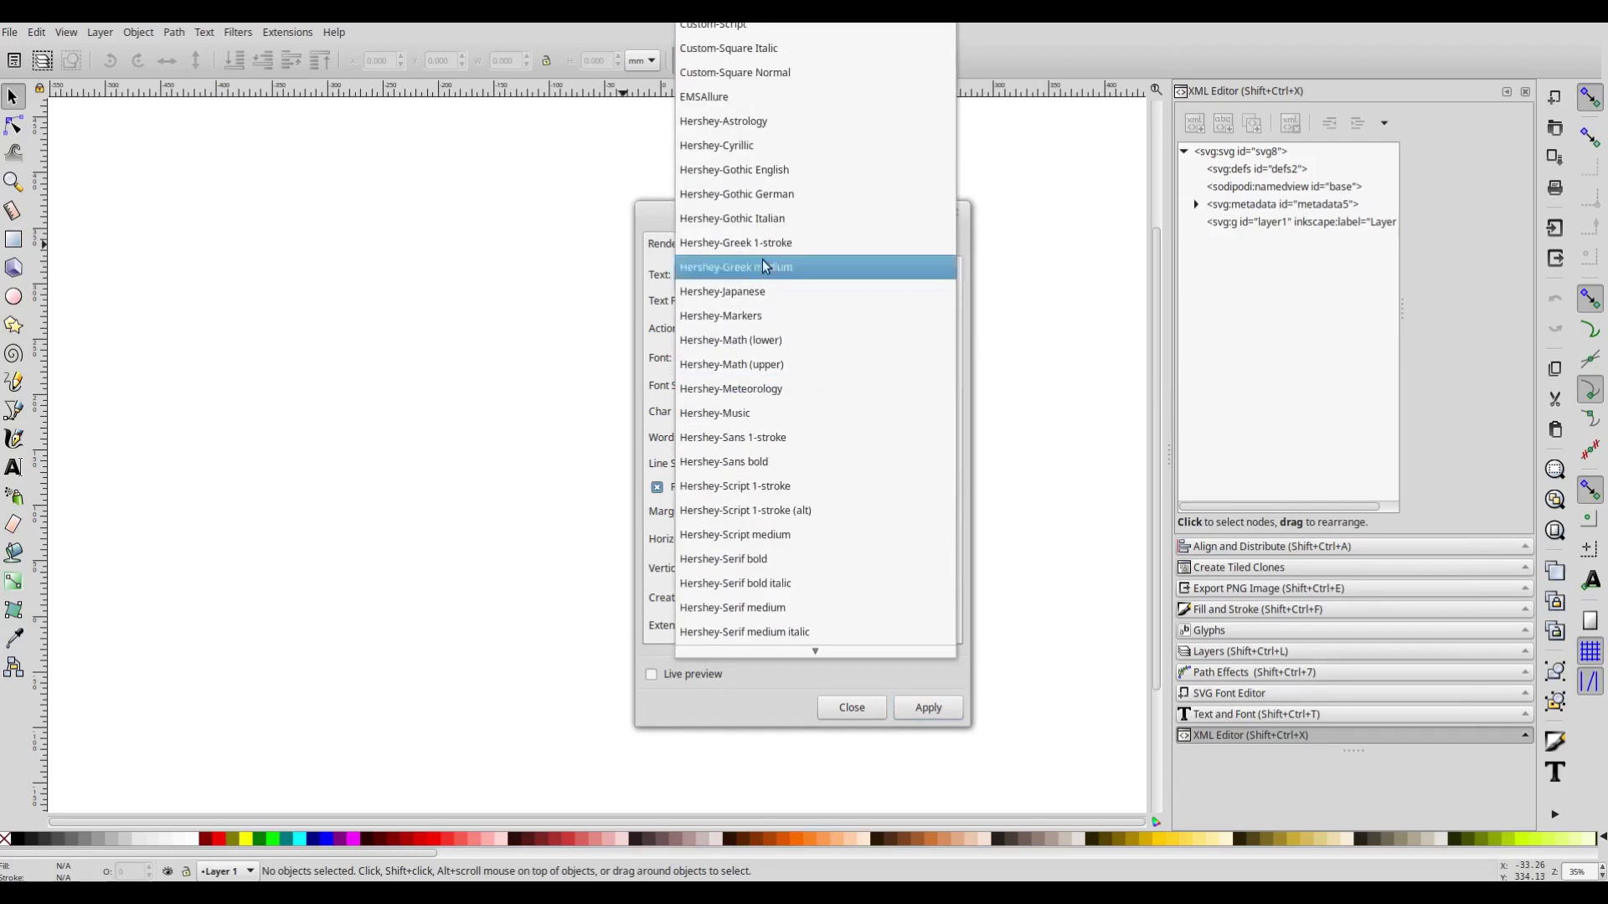
left_click(766, 98)
key("r")
left_click(748, 348)
left_click(754, 355)
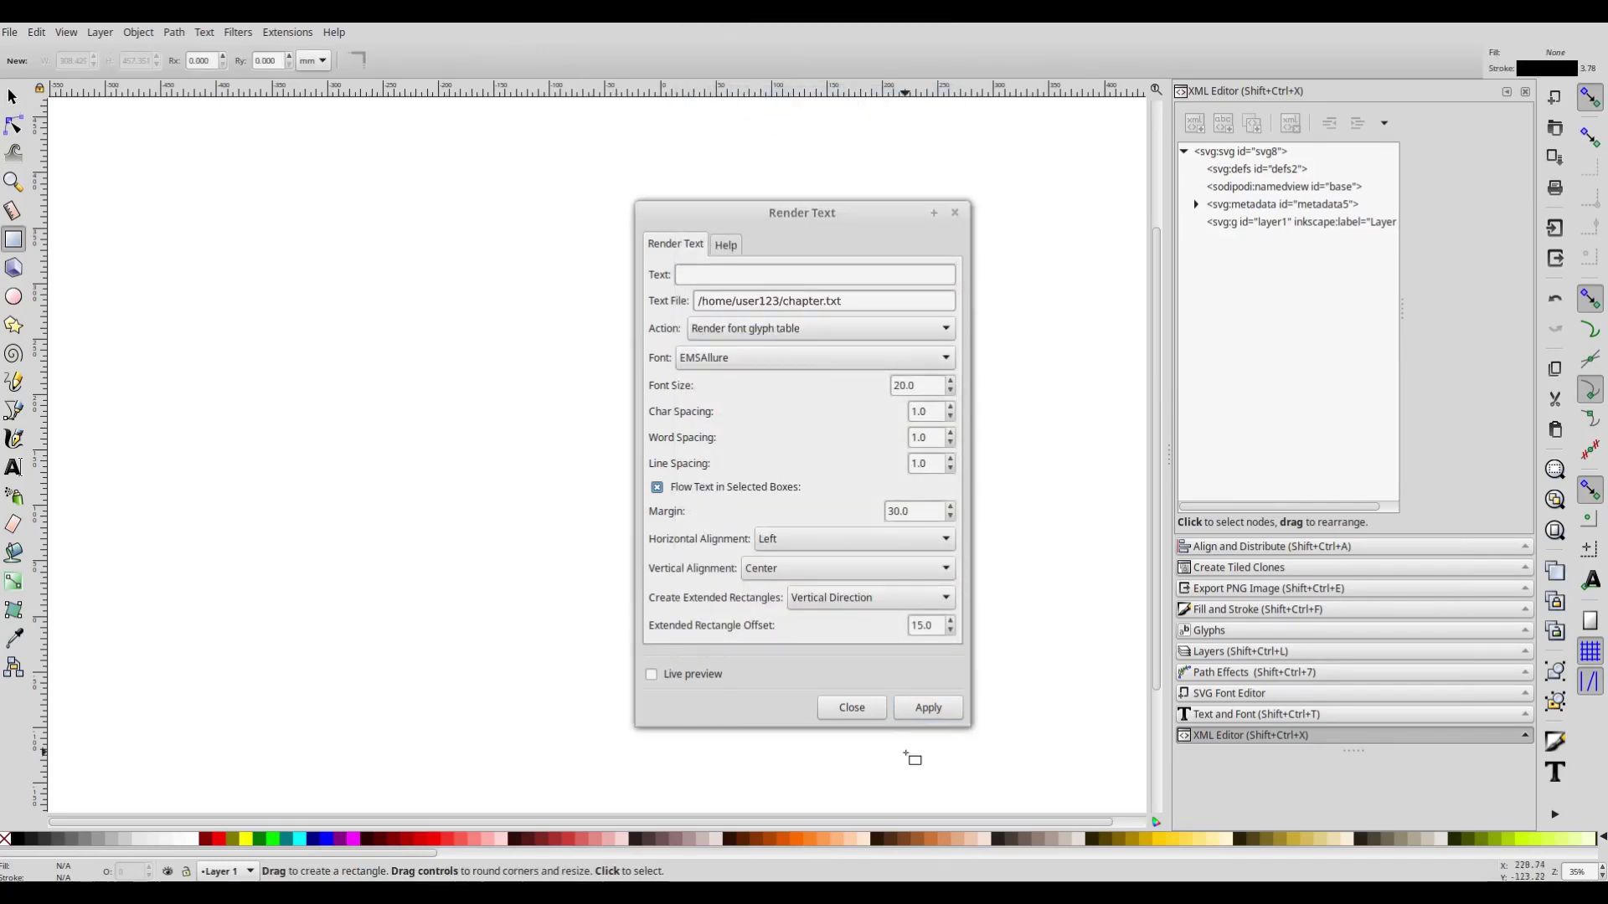
left_click(923, 710)
scroll(598, 604, "up", 6)
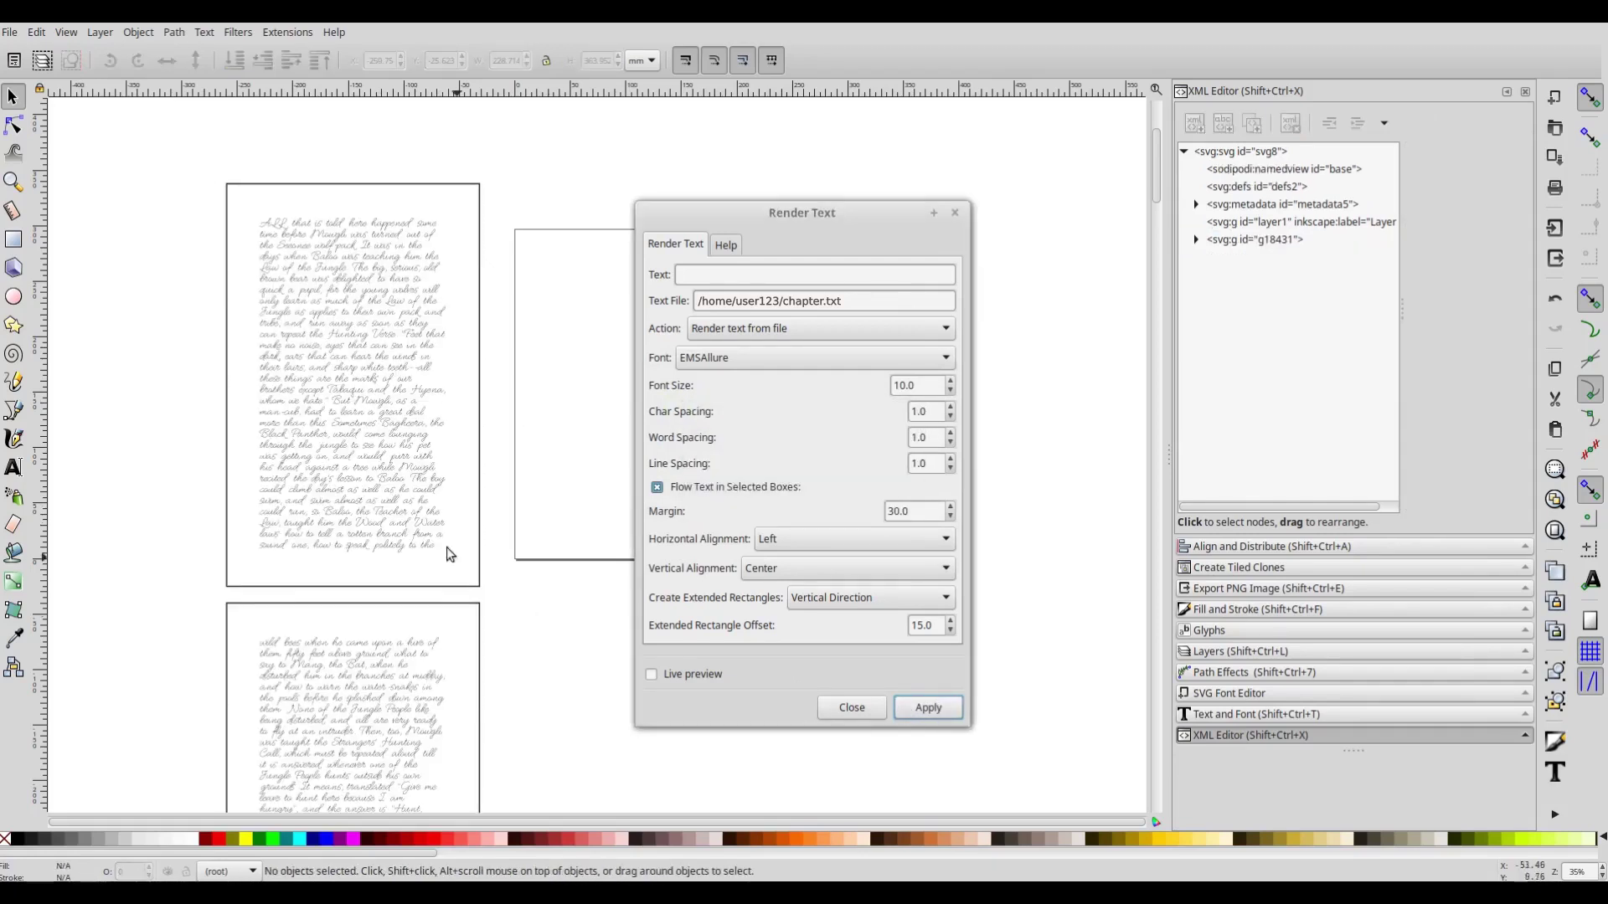
scroll(337, 440, "up", 3)
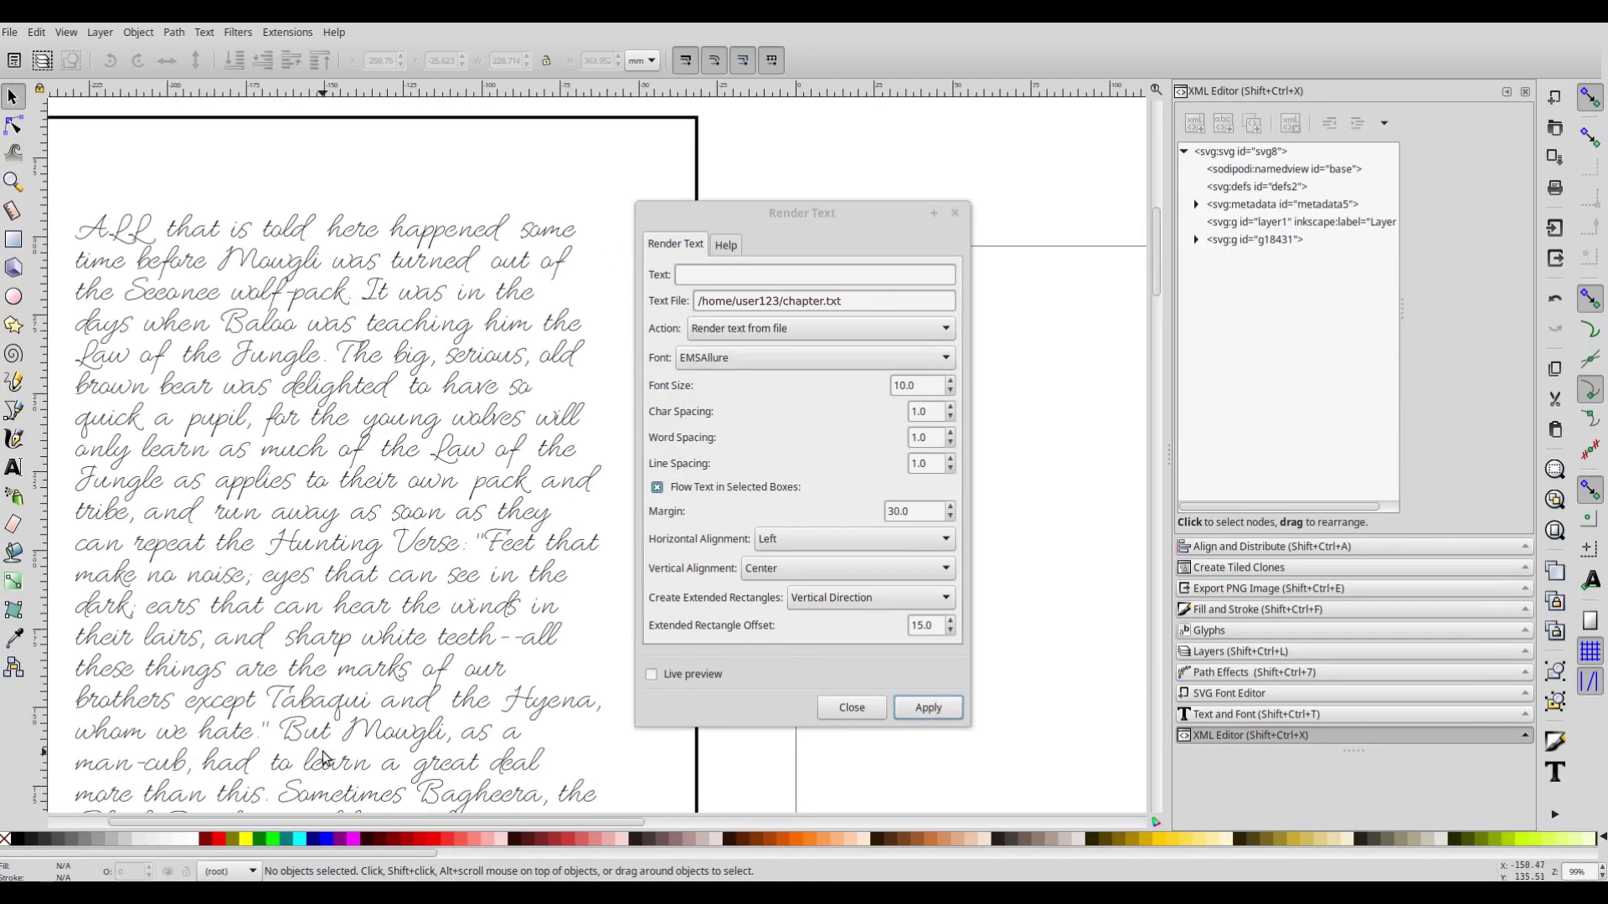
scroll(324, 758, "down", 1)
- Load the EMSAllure glyphs into the document with Edit Stroke Font
left_click(287, 32)
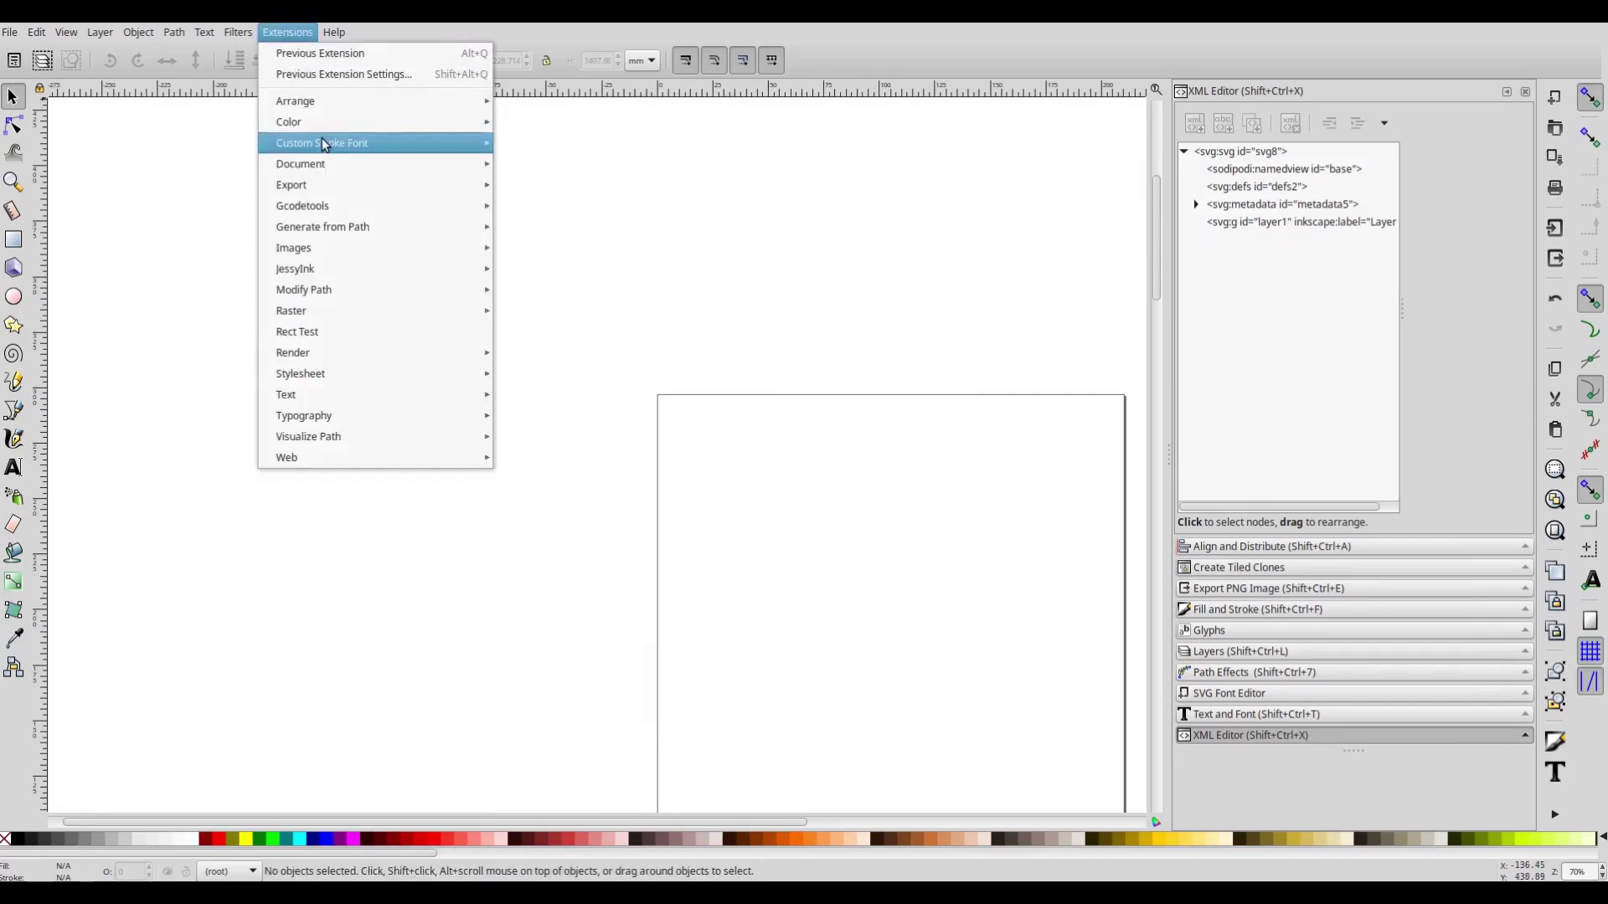
mouse_move(369, 143)
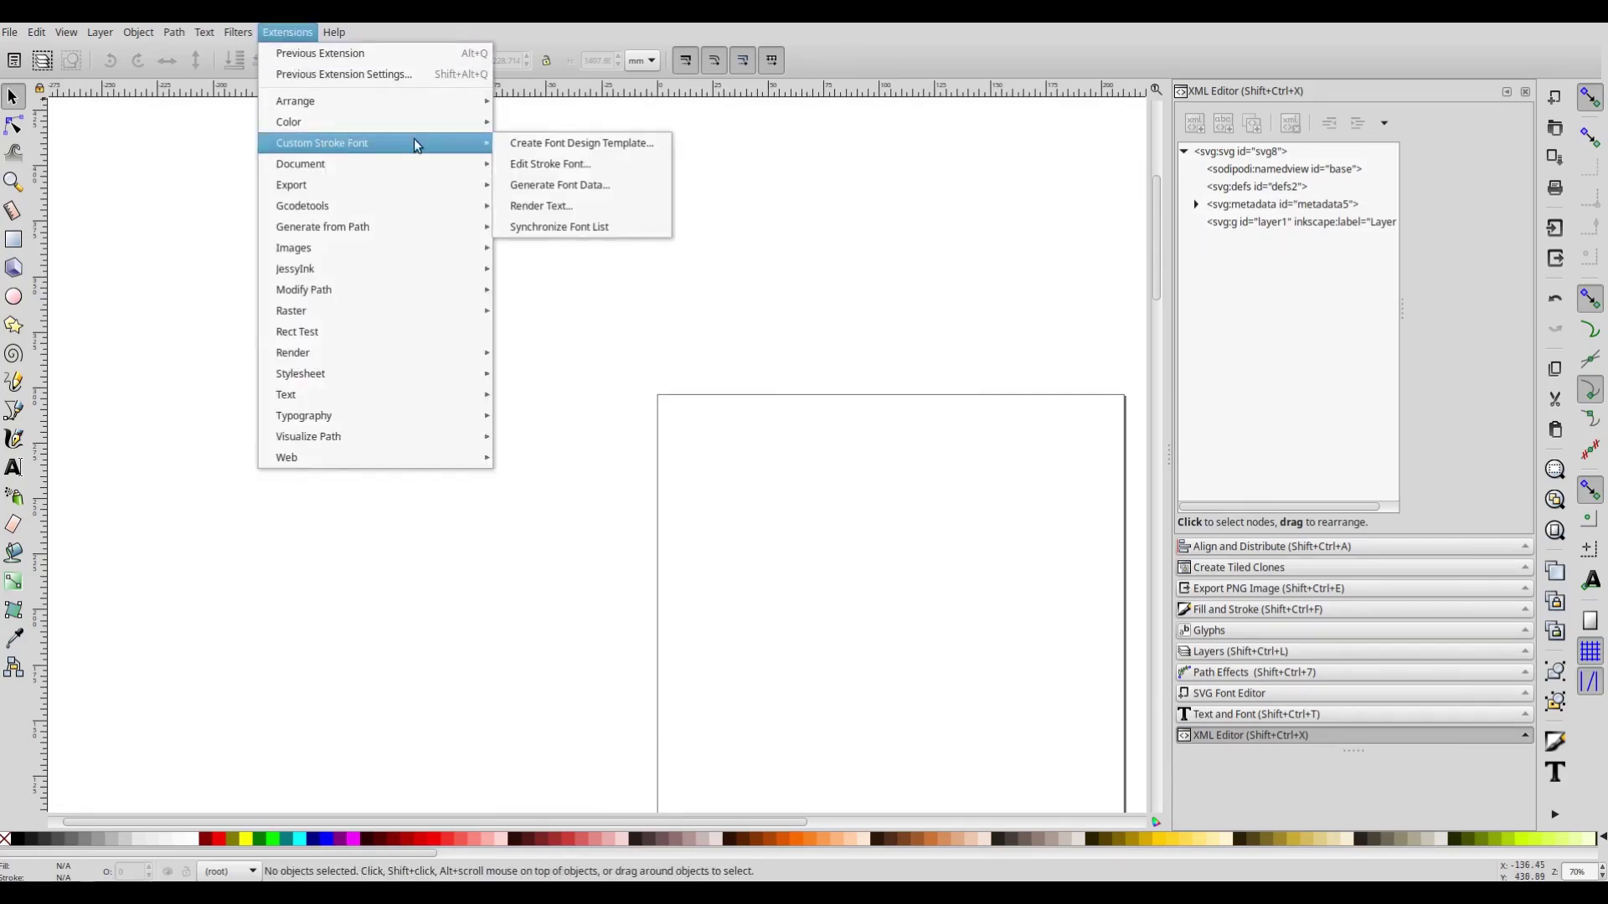
left_click(548, 164)
left_click(733, 416)
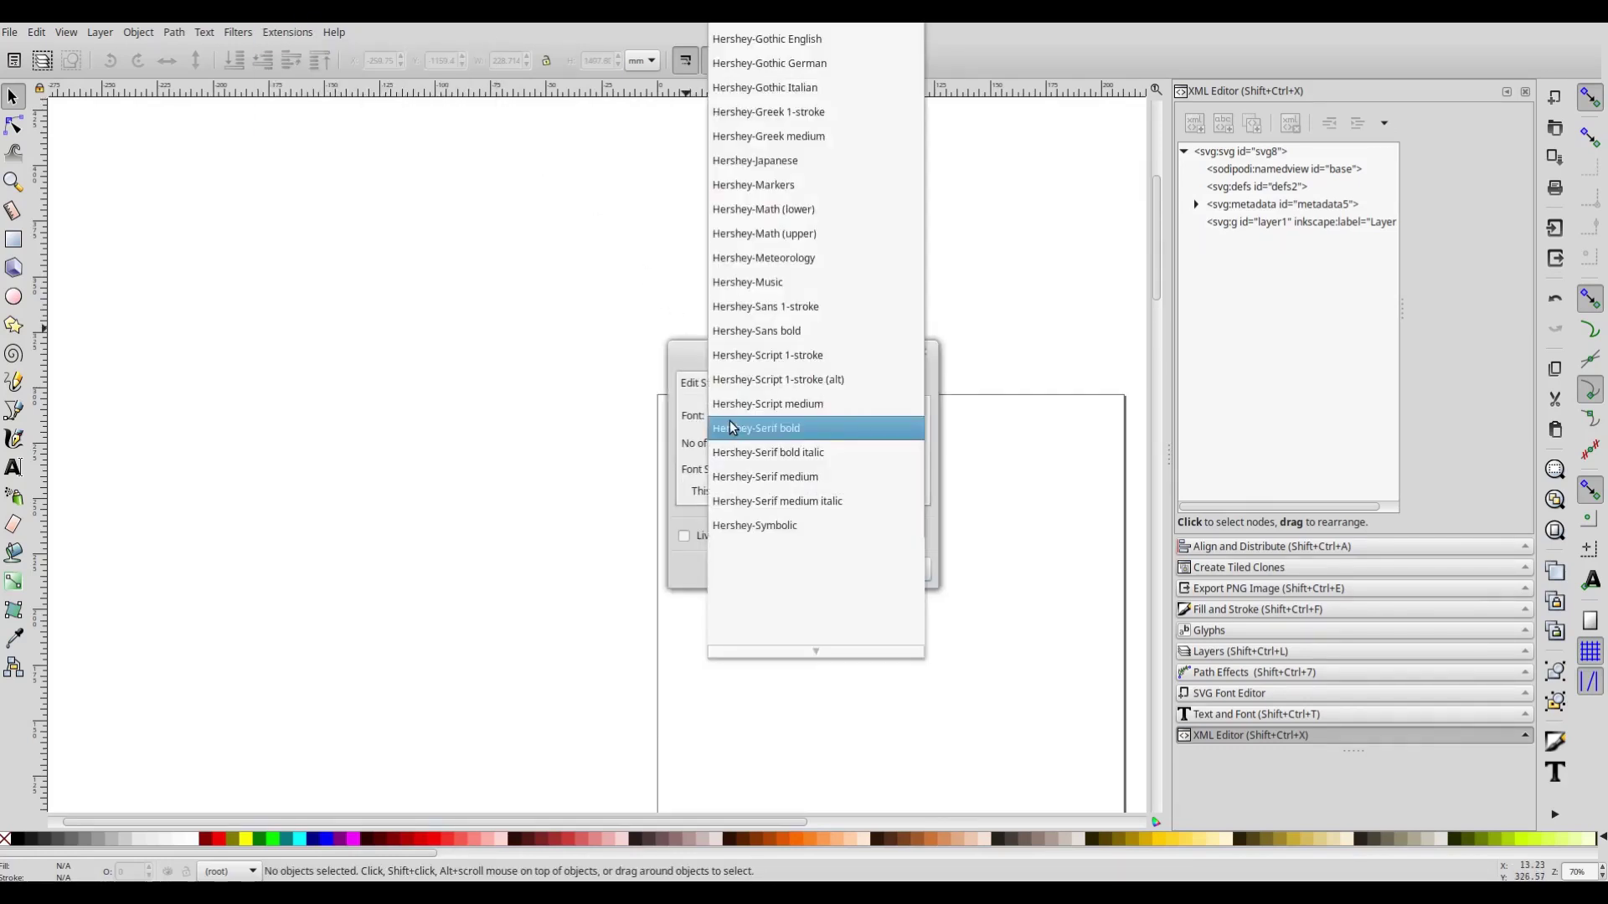
left_click(794, 79)
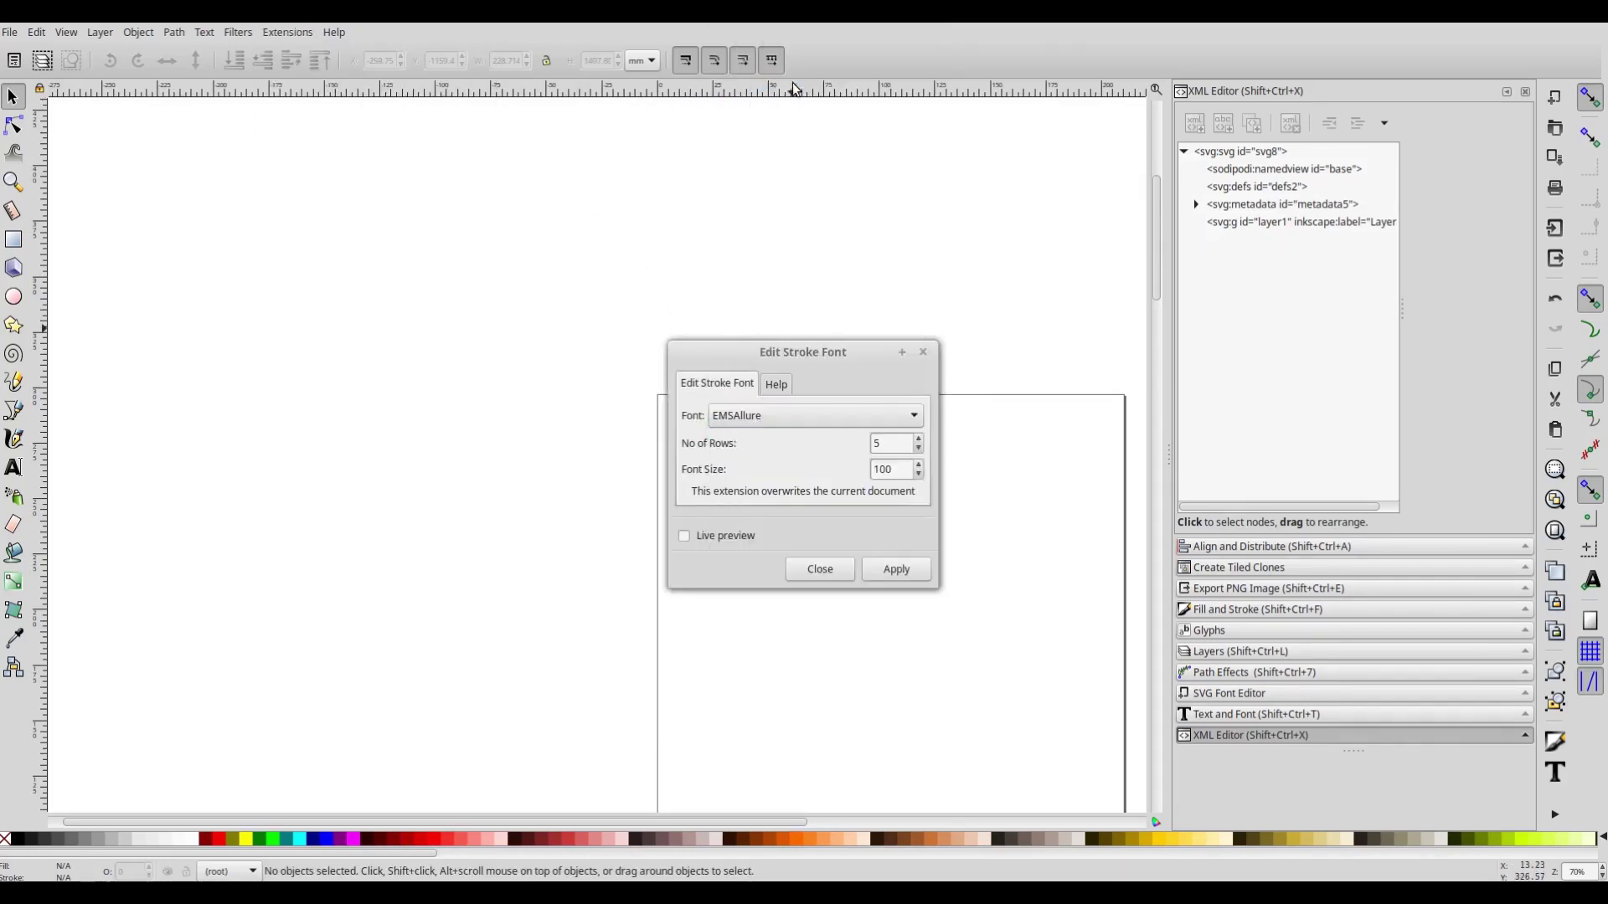
left_click(908, 573)
left_click(838, 570)
- Nudge one node of the K glyph slightly up-right with the Node tool
scroll(861, 509, "down", 3)
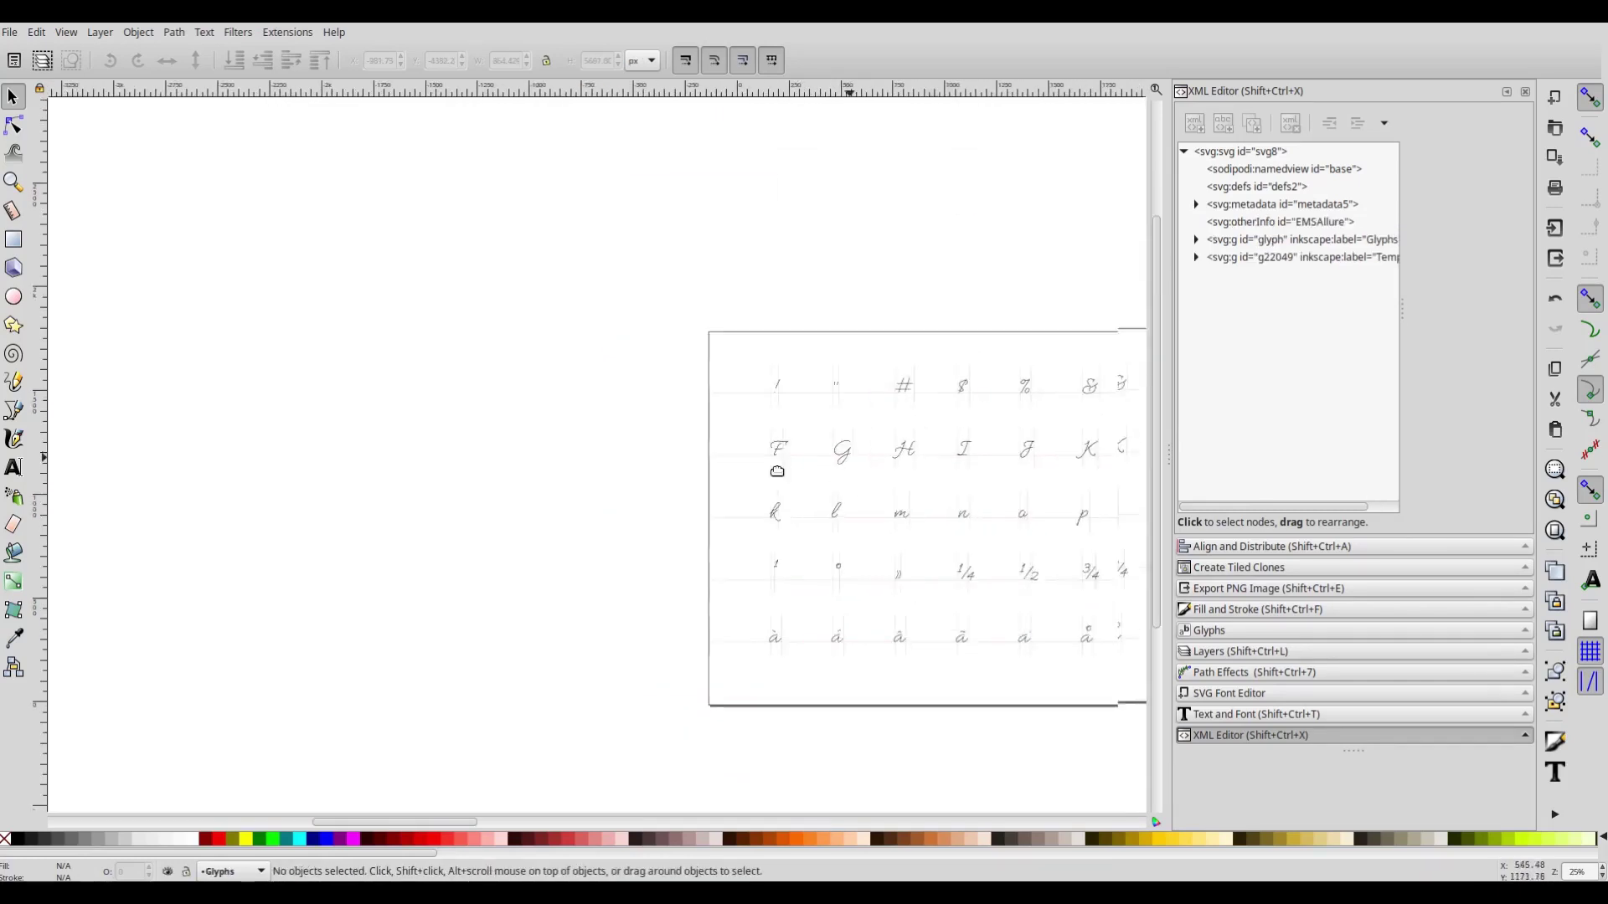
scroll(646, 550, "left", 5)
scroll(657, 549, "up", 4)
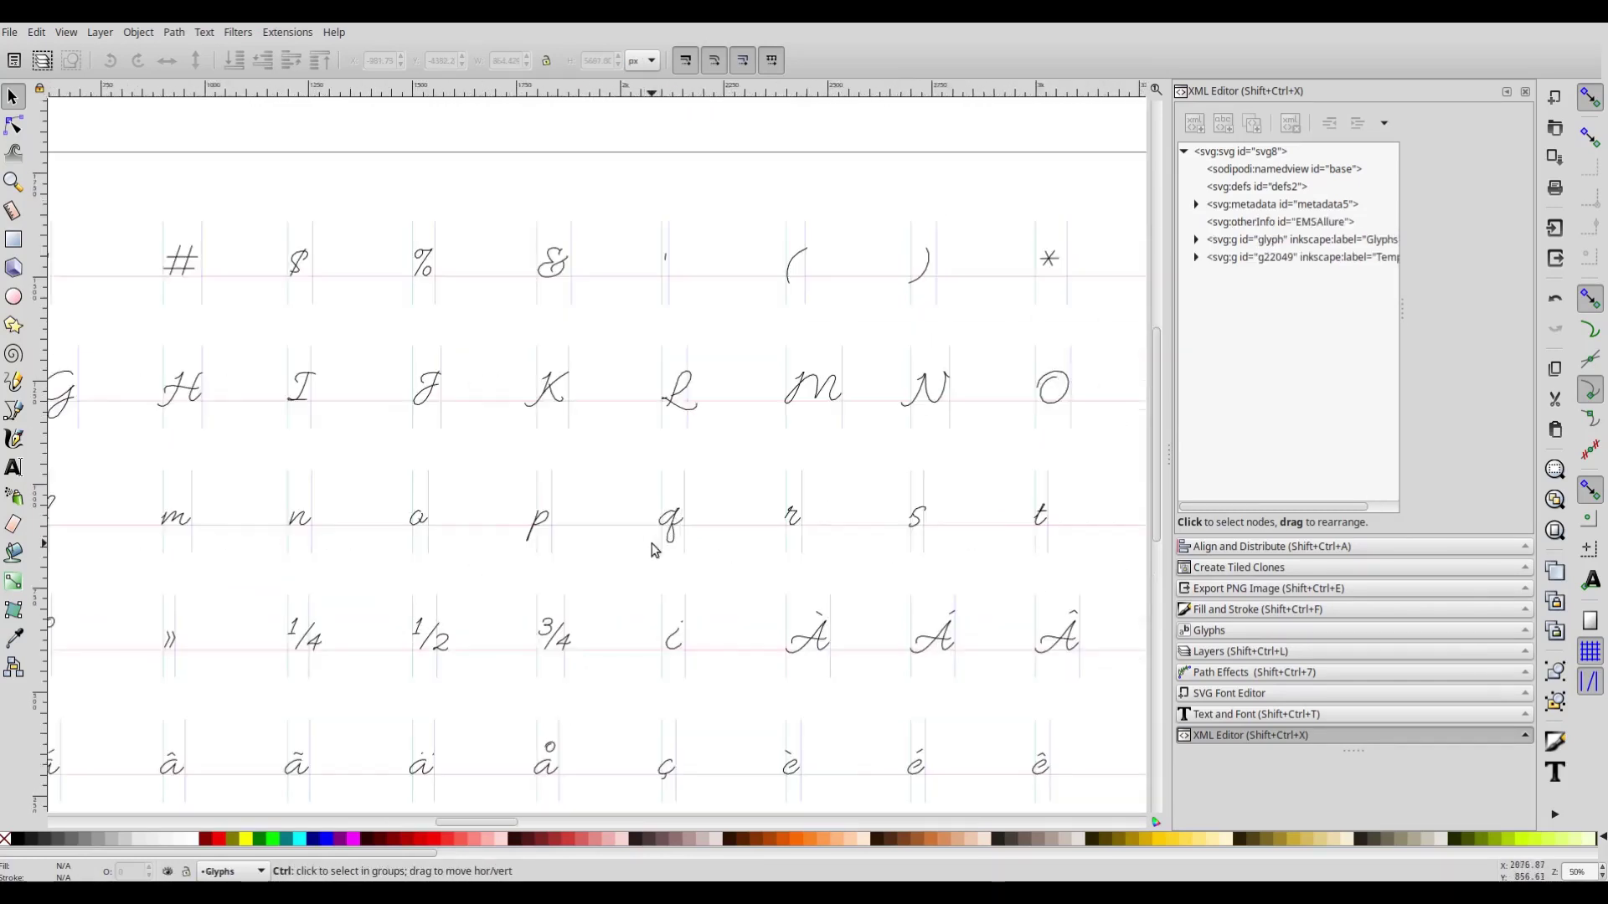
left_click(14, 124)
left_click(406, 352)
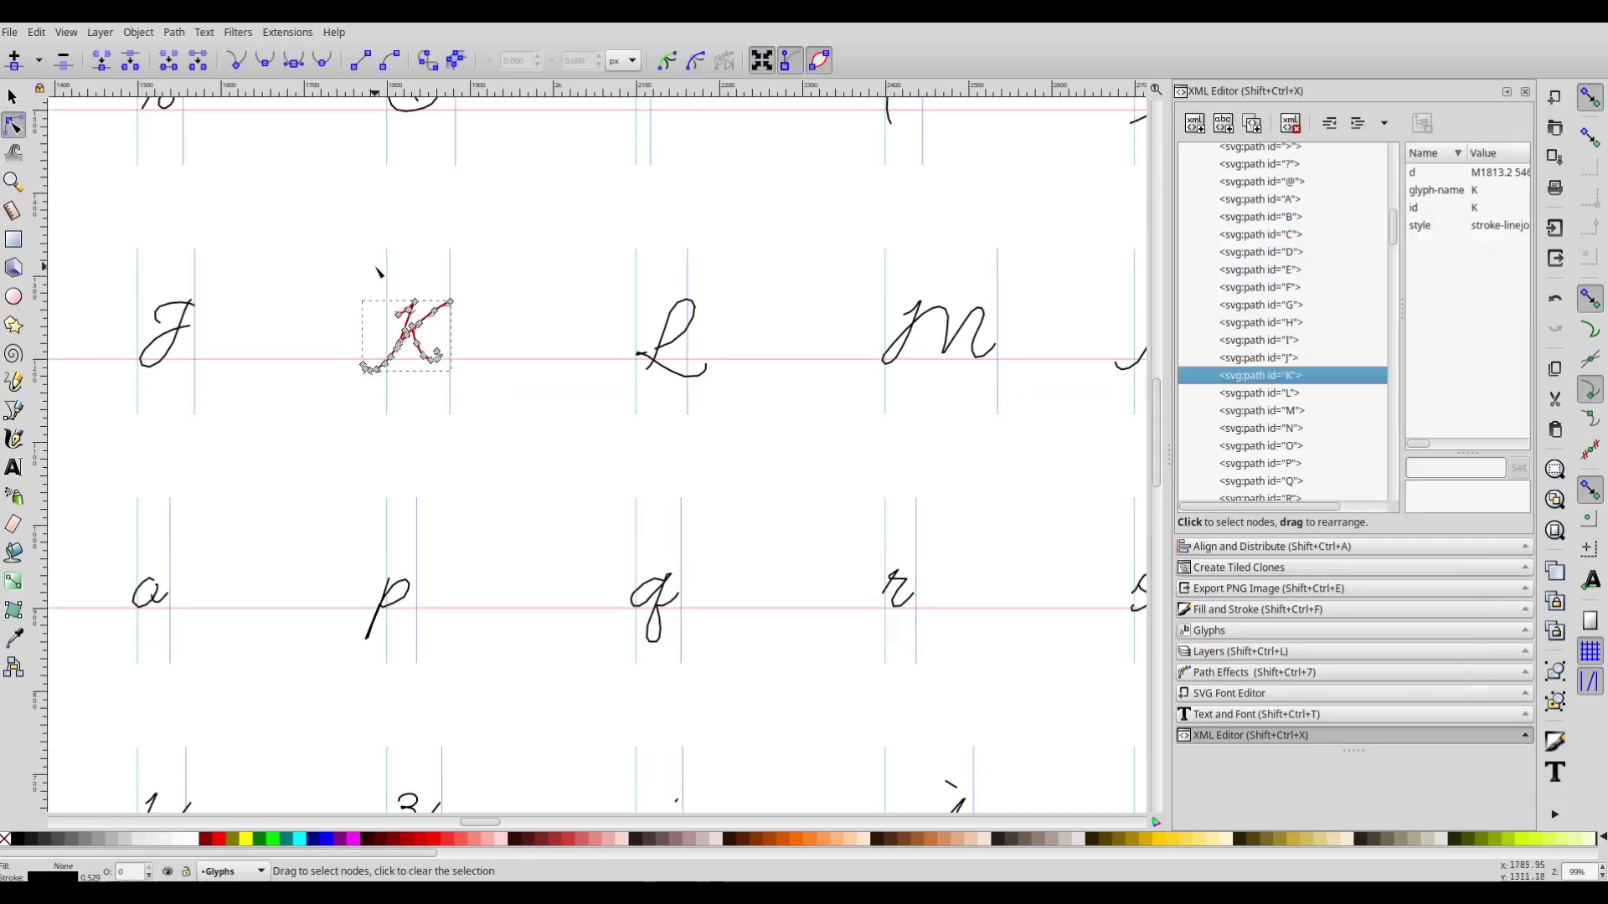
scroll(406, 320, "down", 1)
left_click_drag(404, 320, 409, 315)
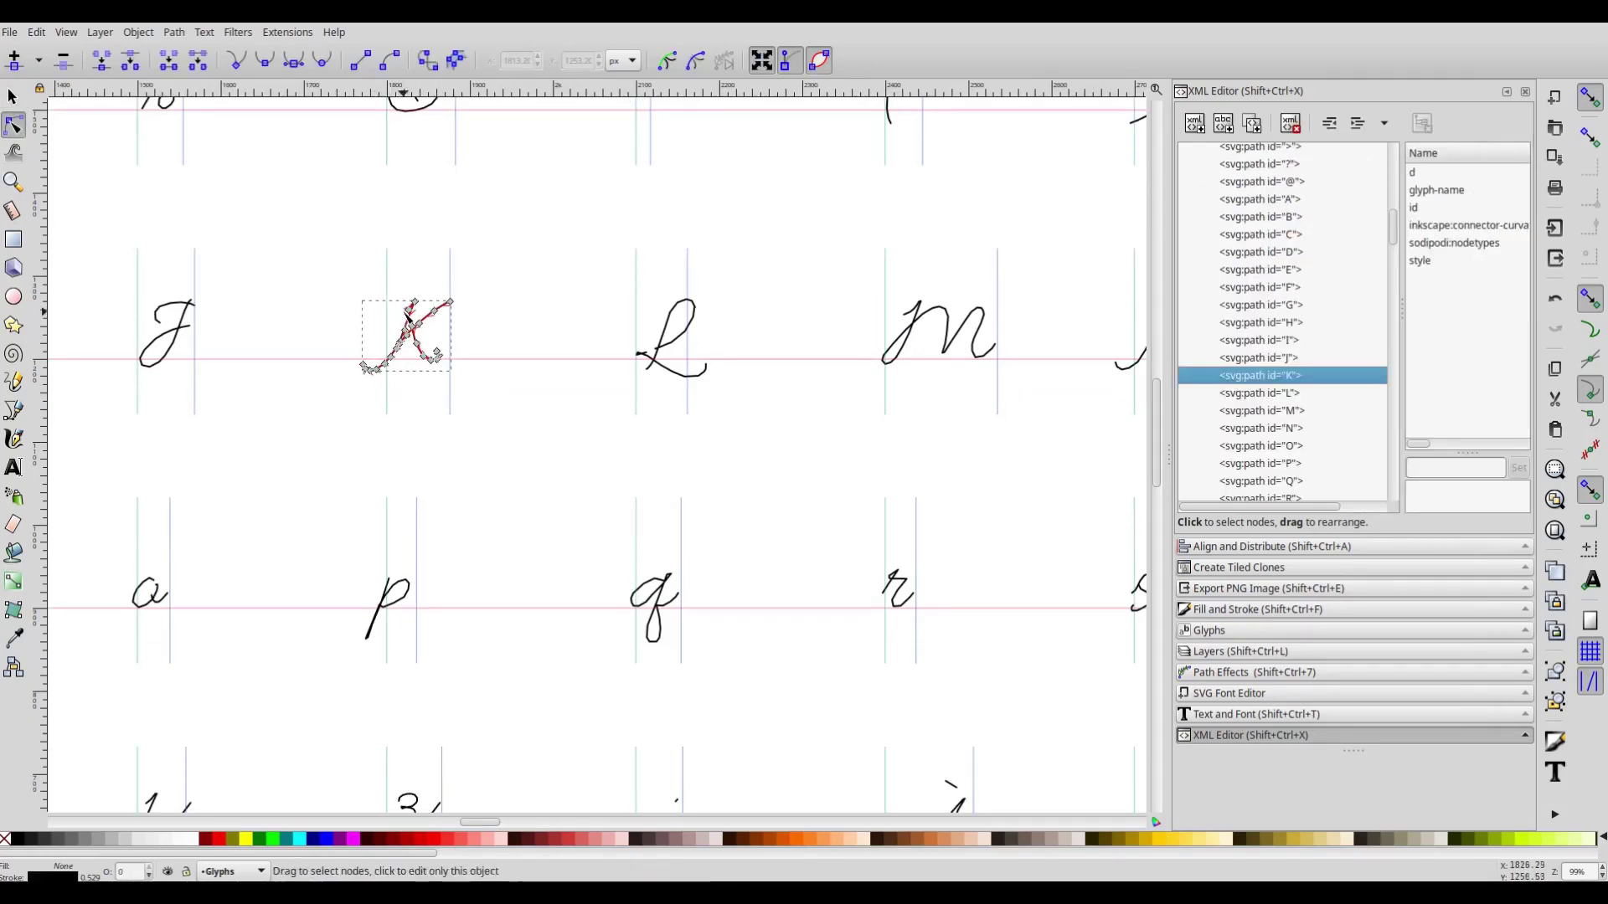
key("s")
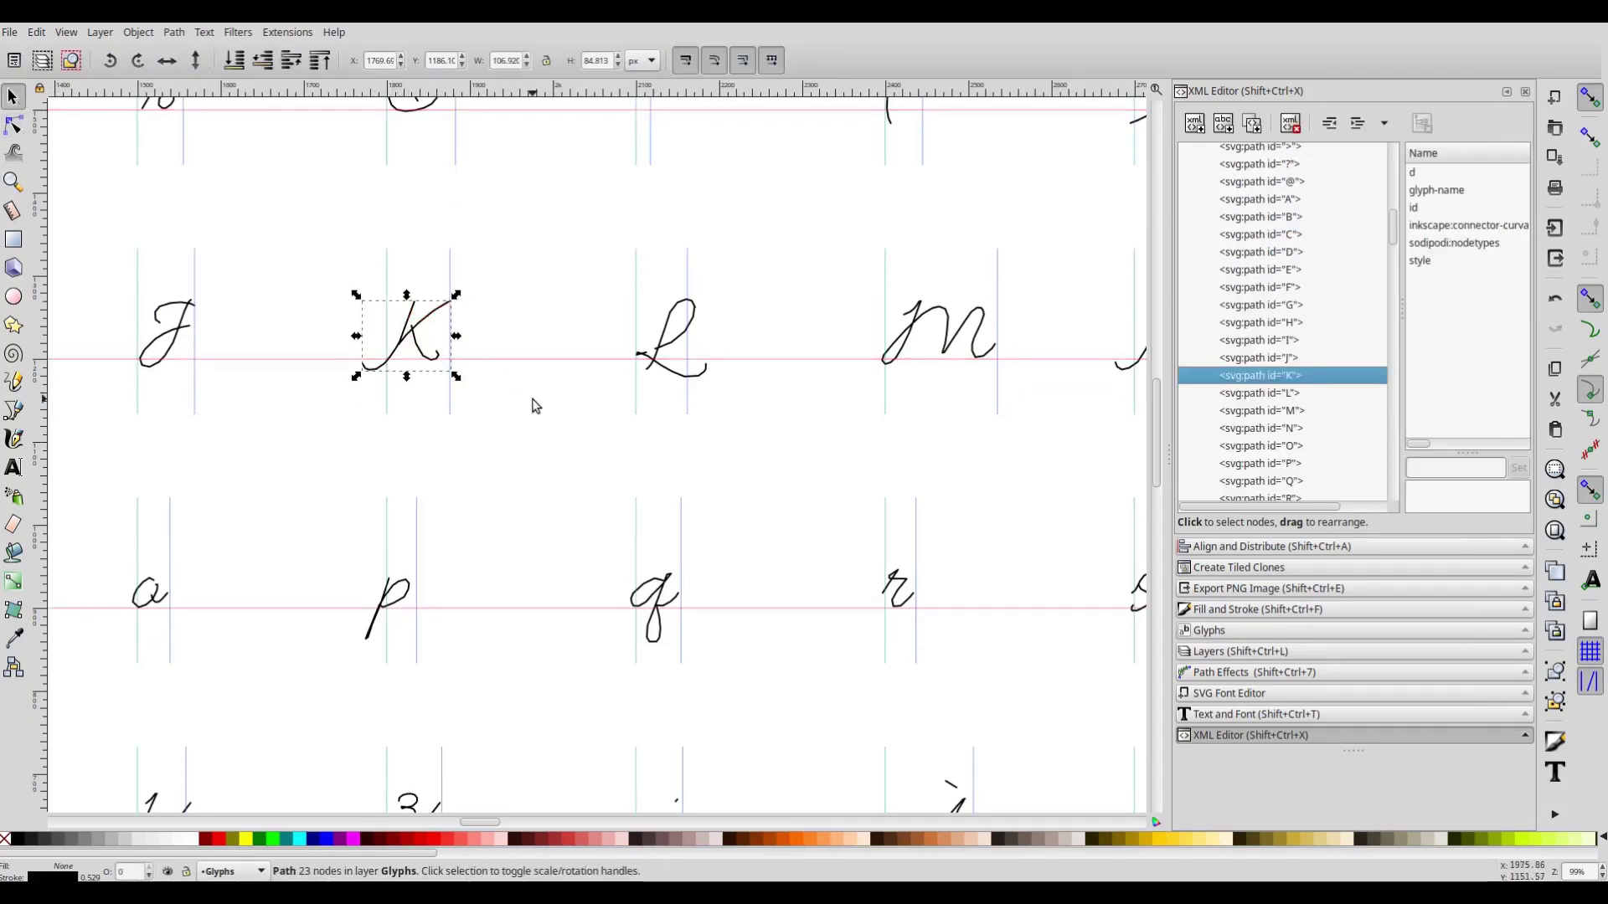
left_click(288, 31)
mouse_move(402, 144)
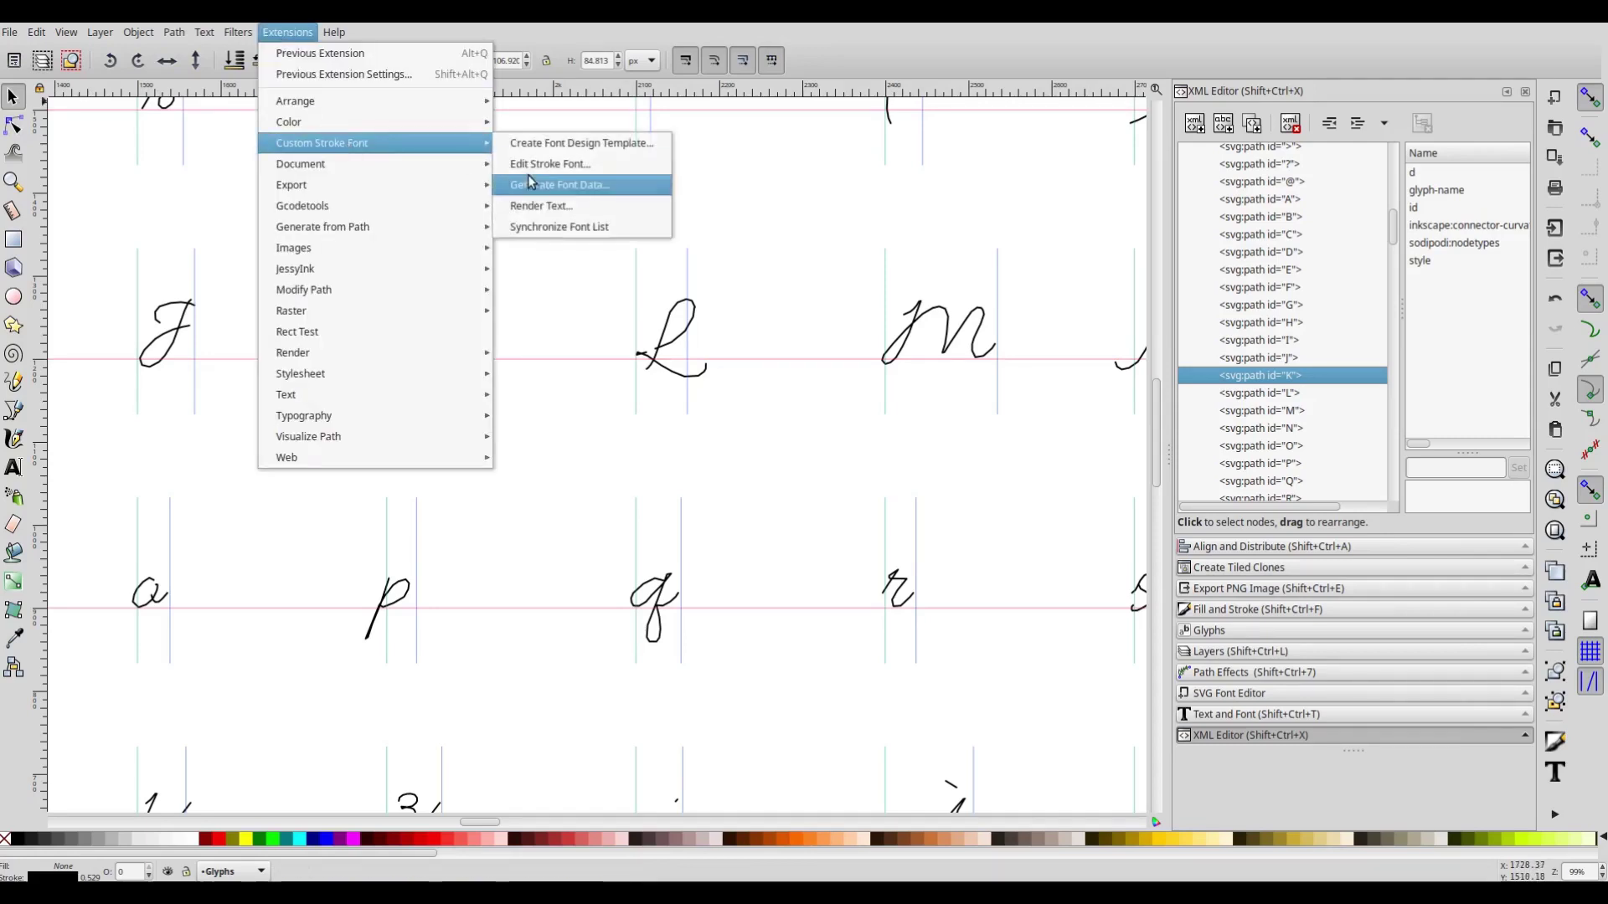
left_click(536, 186)
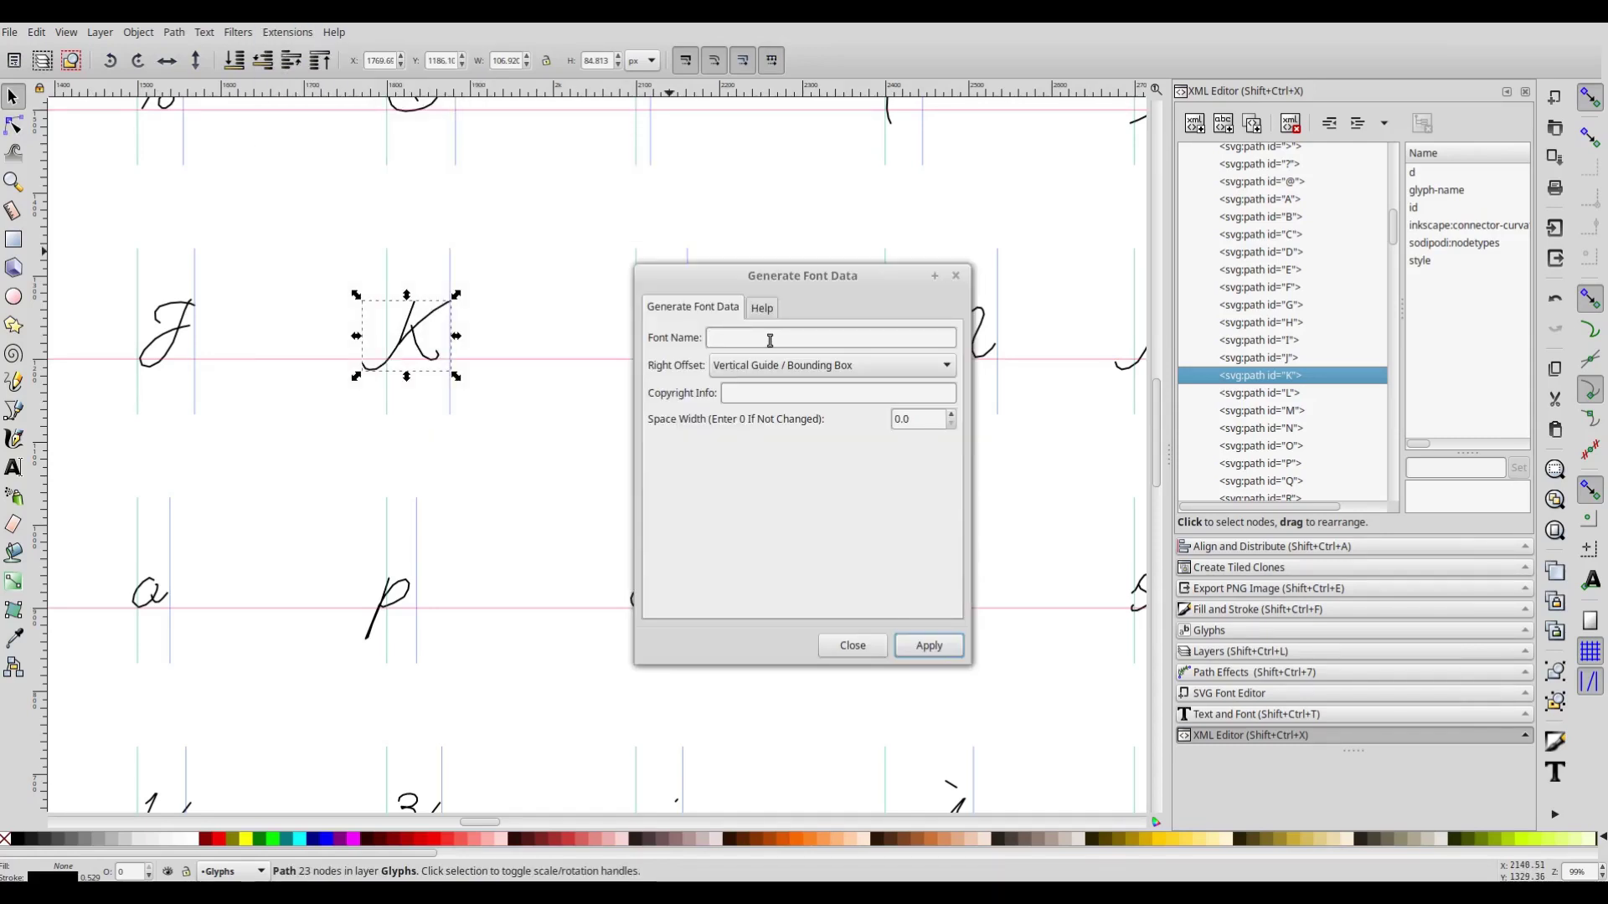
left_click(853, 645)
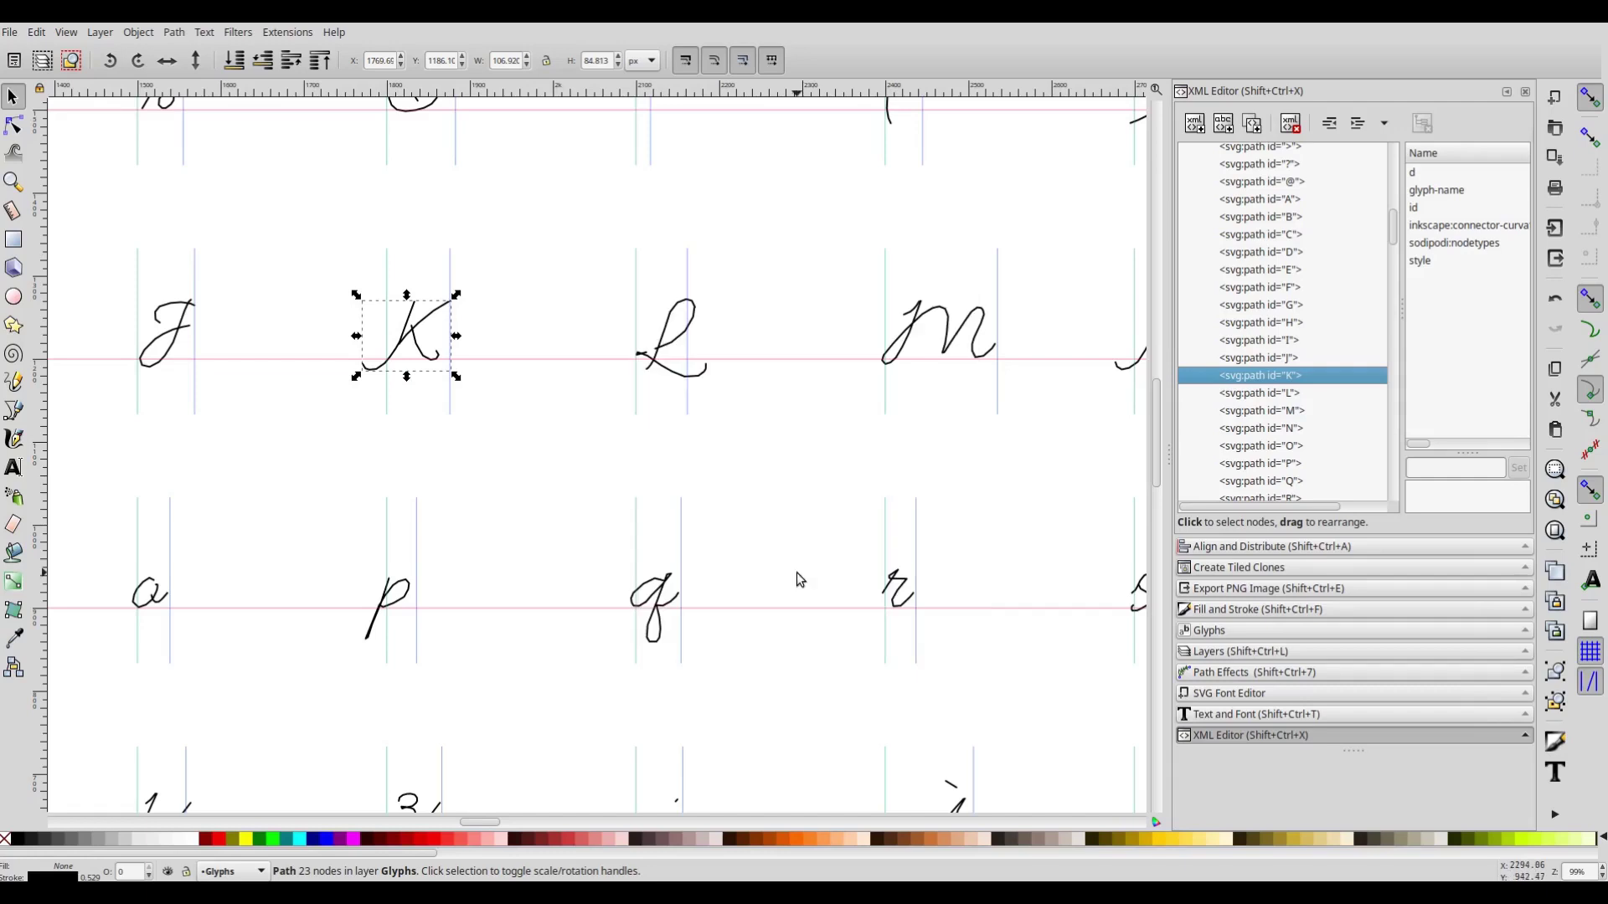
left_click(299, 38)
mouse_move(349, 157)
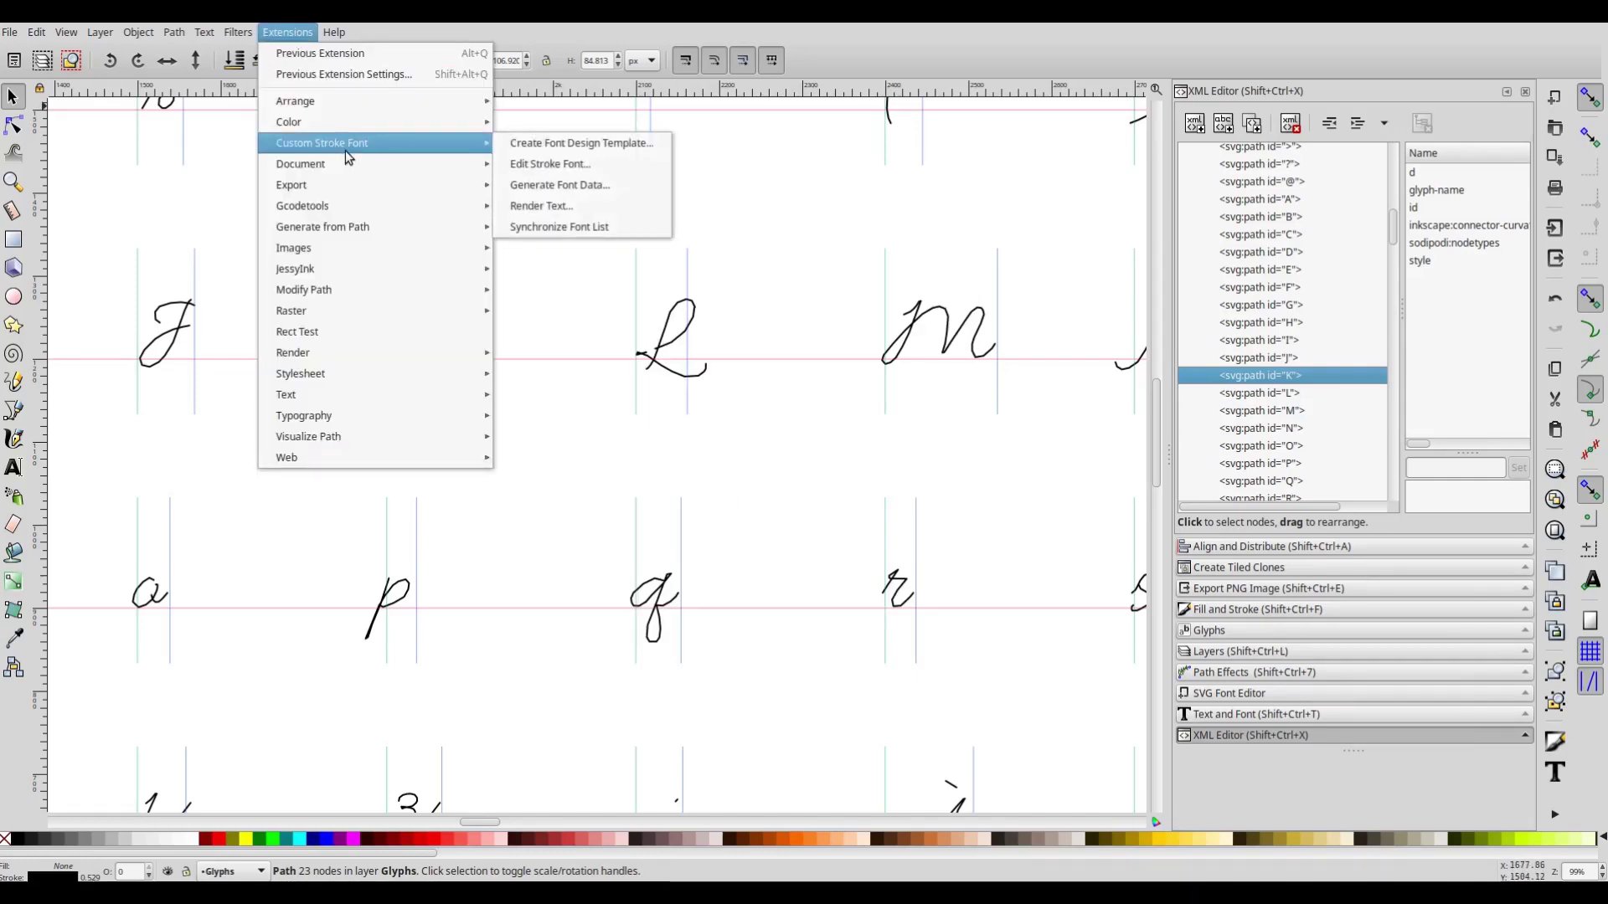
- Generate a two-row font design template for glyphs 0–9 with space width 25
left_click(559, 152)
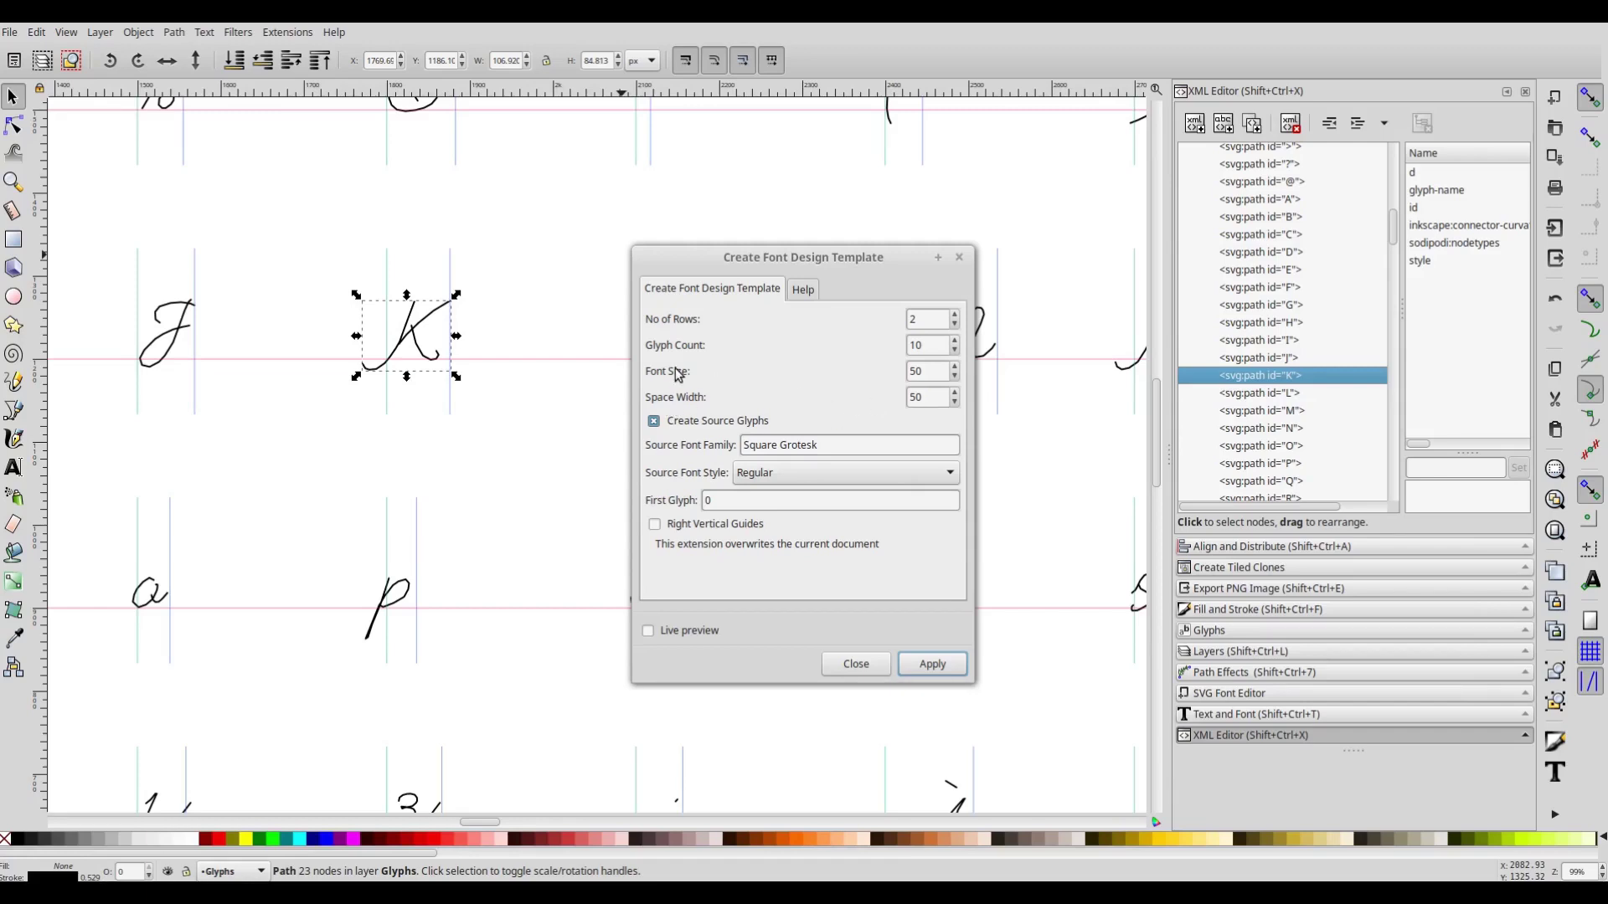
double_click(921, 397)
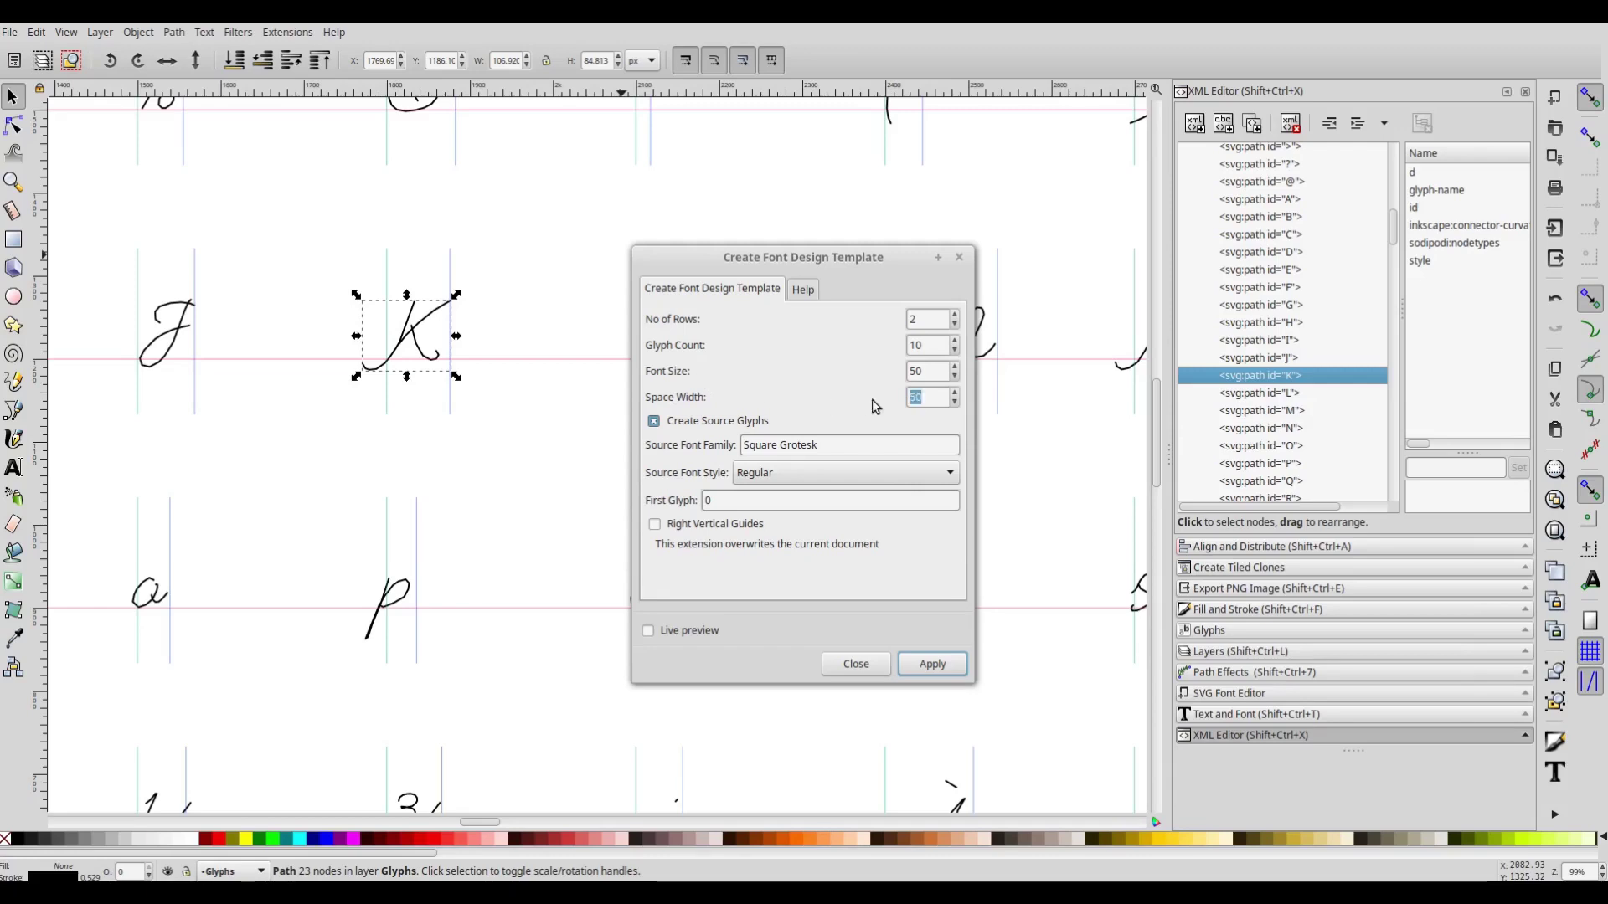
type("25")
key("shift+Tab")
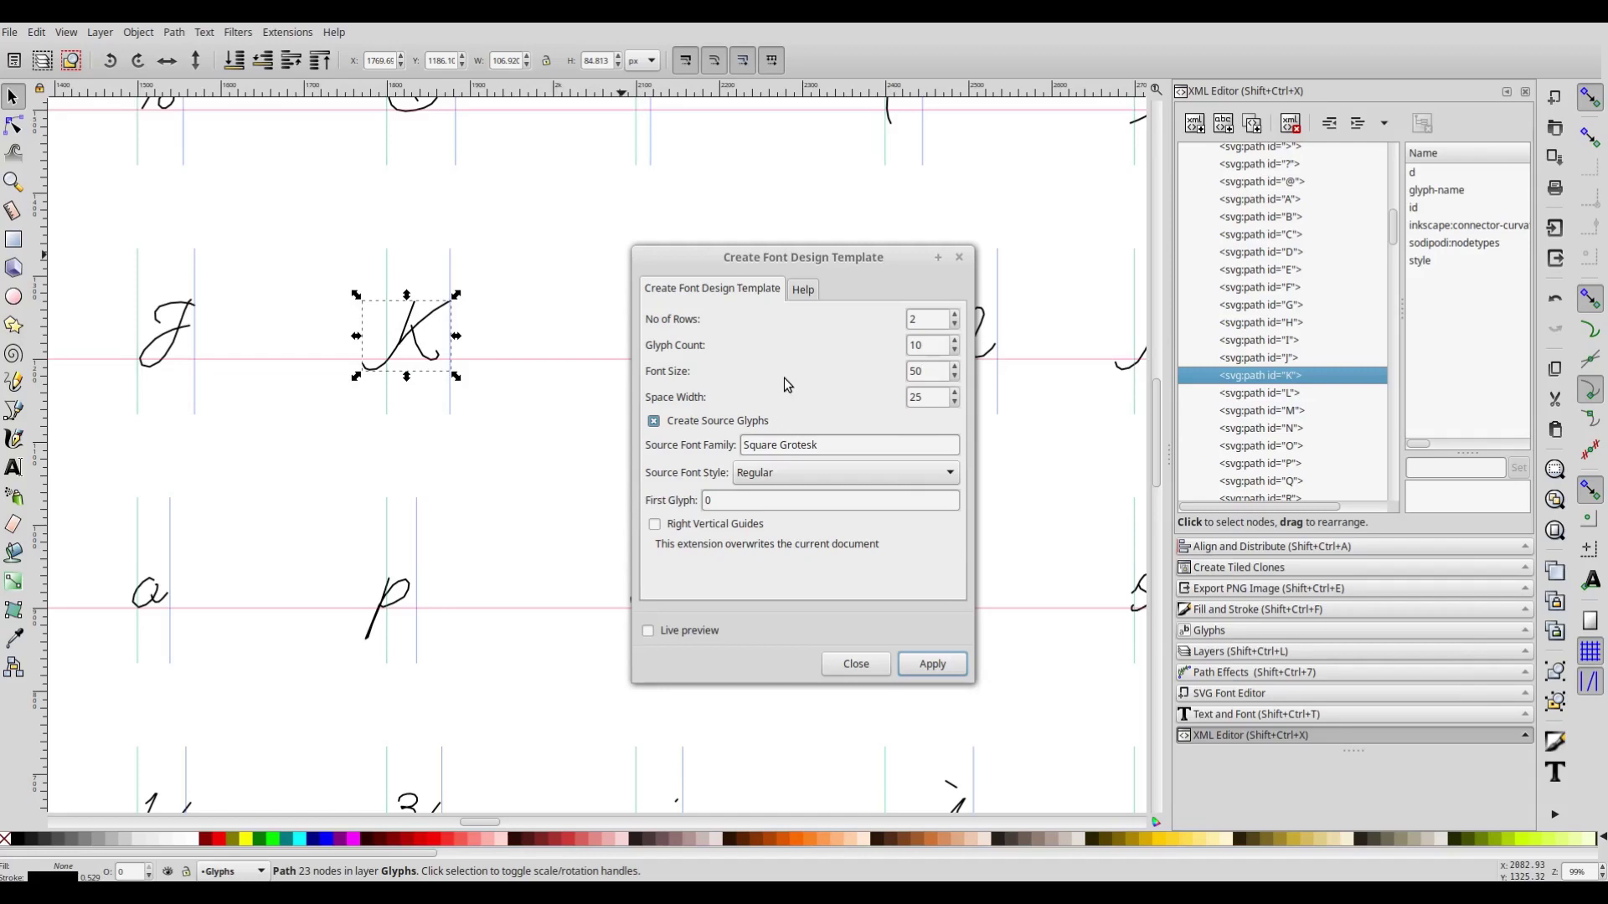
key("Return")
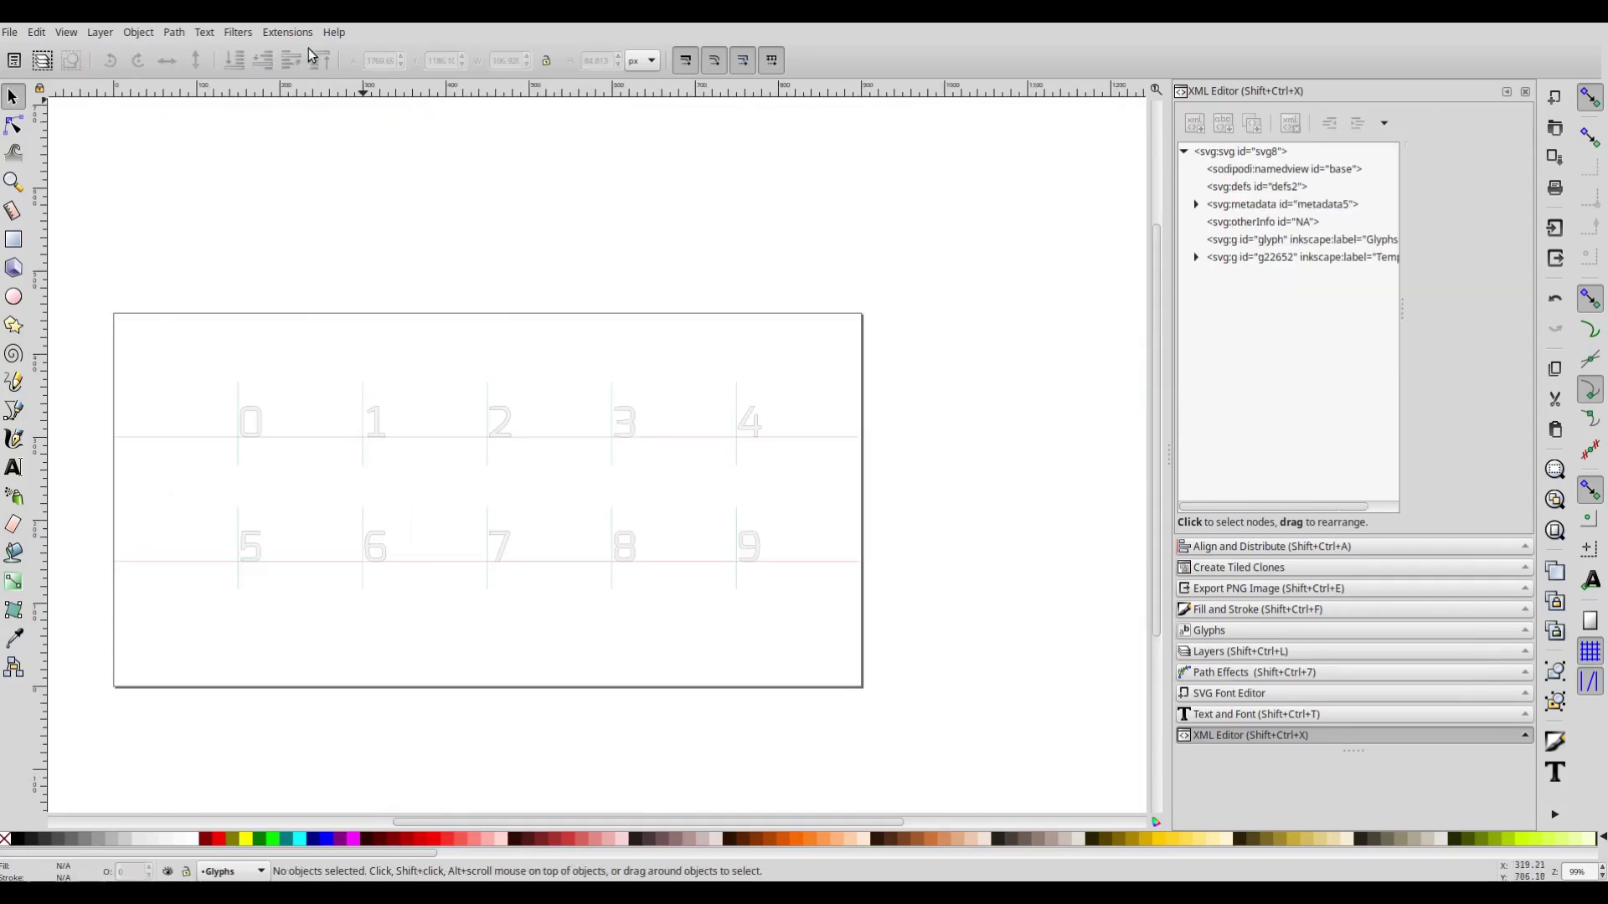
left_click(303, 38)
mouse_move(355, 147)
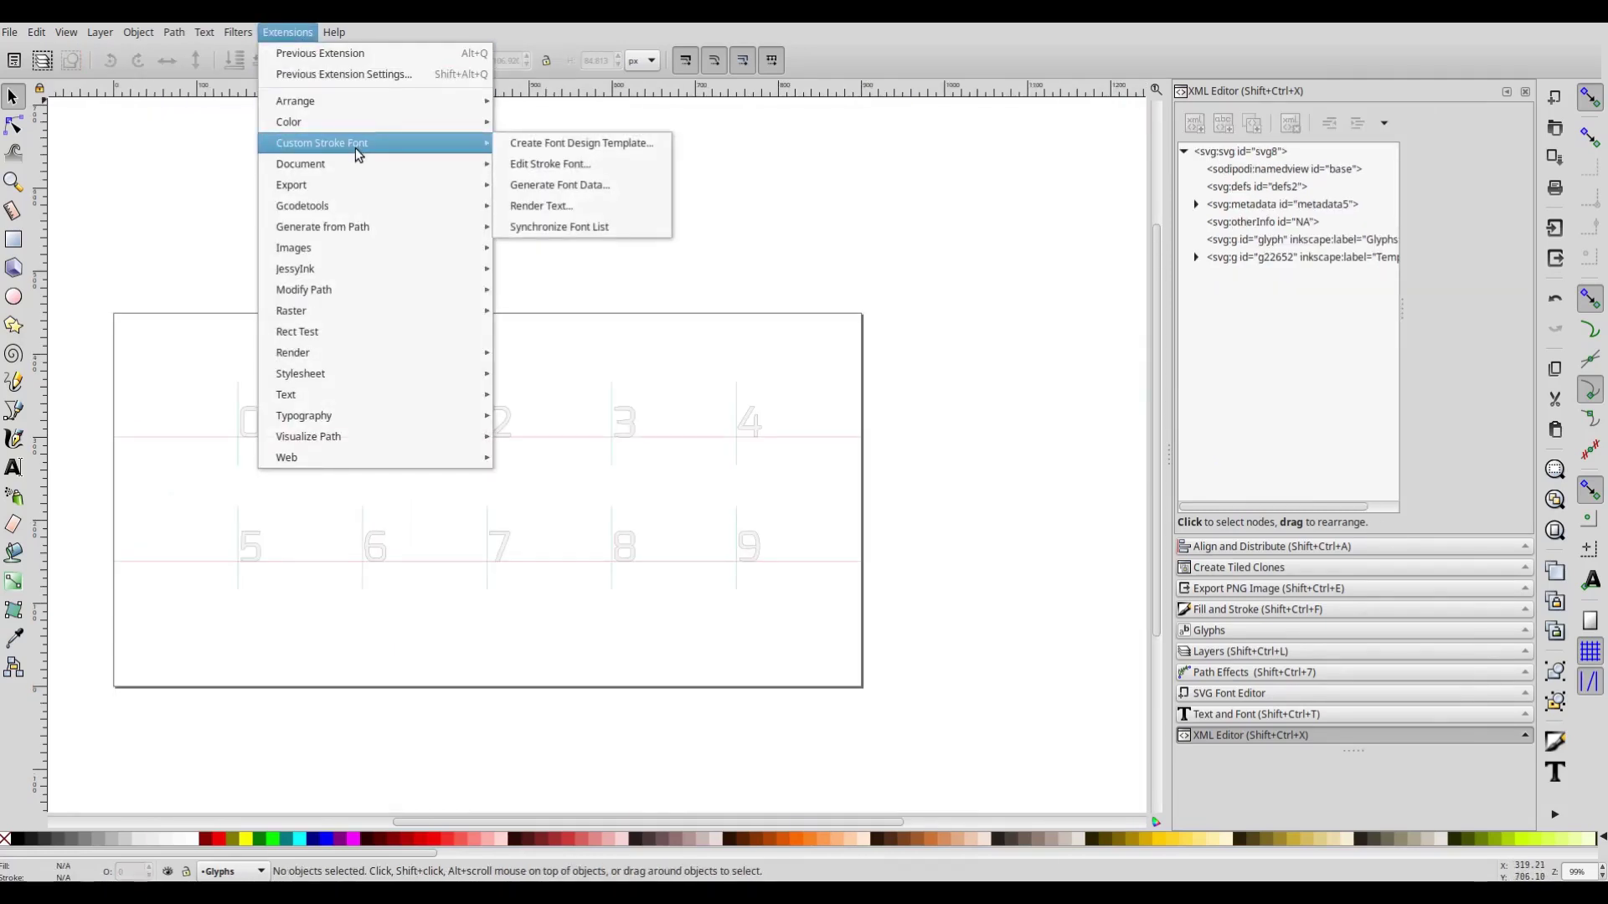
left_click(543, 185)
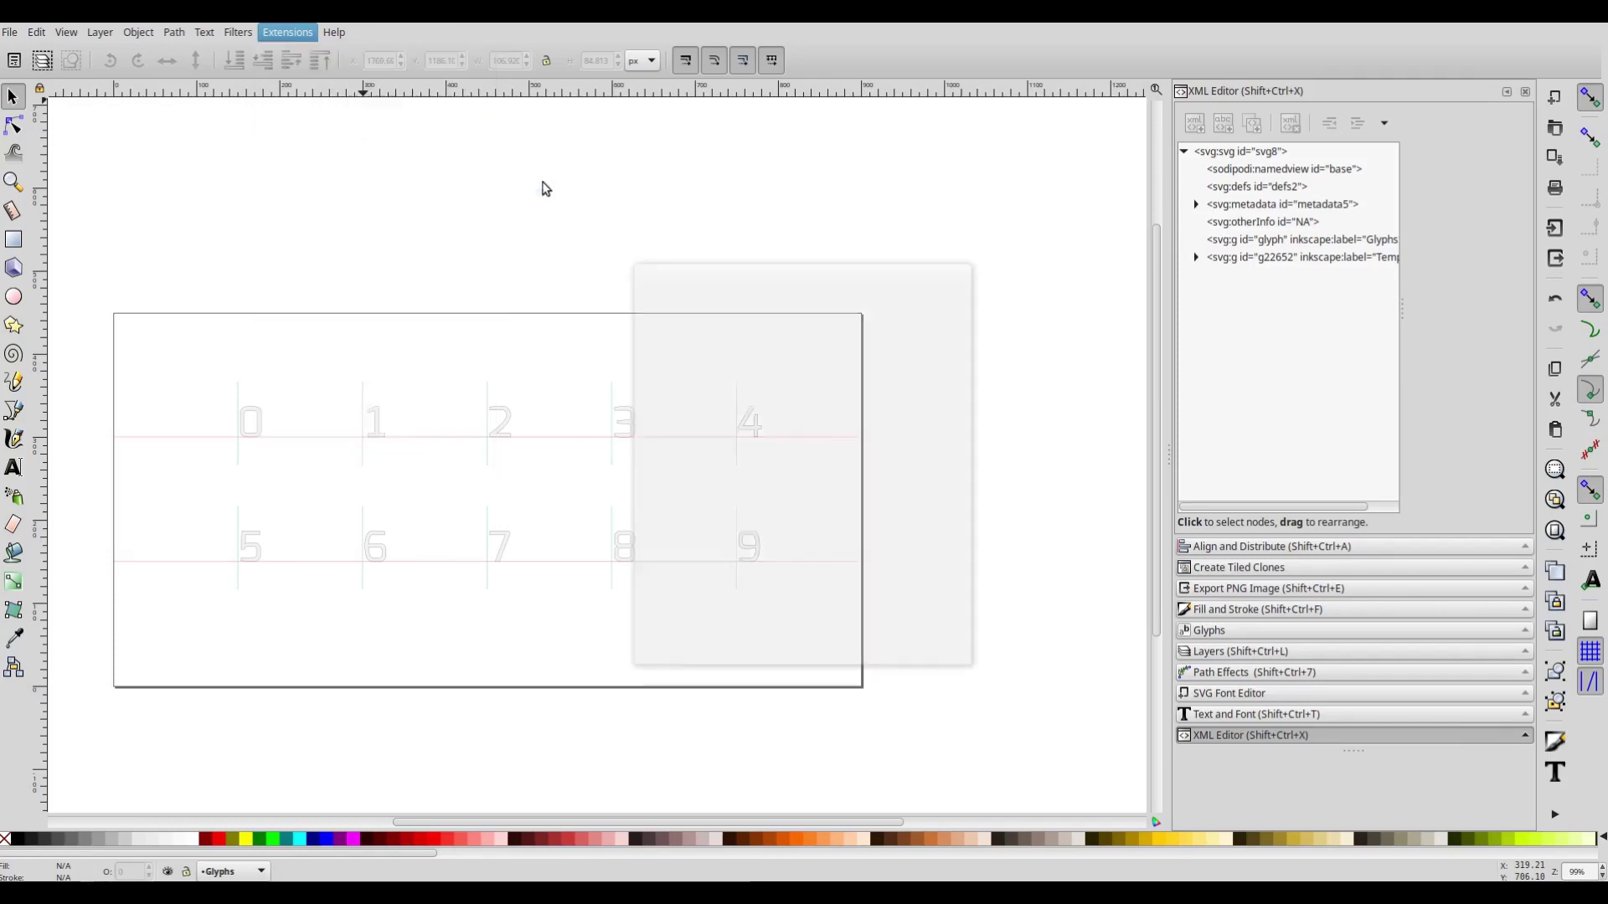
left_click_drag(915, 422, 862, 420)
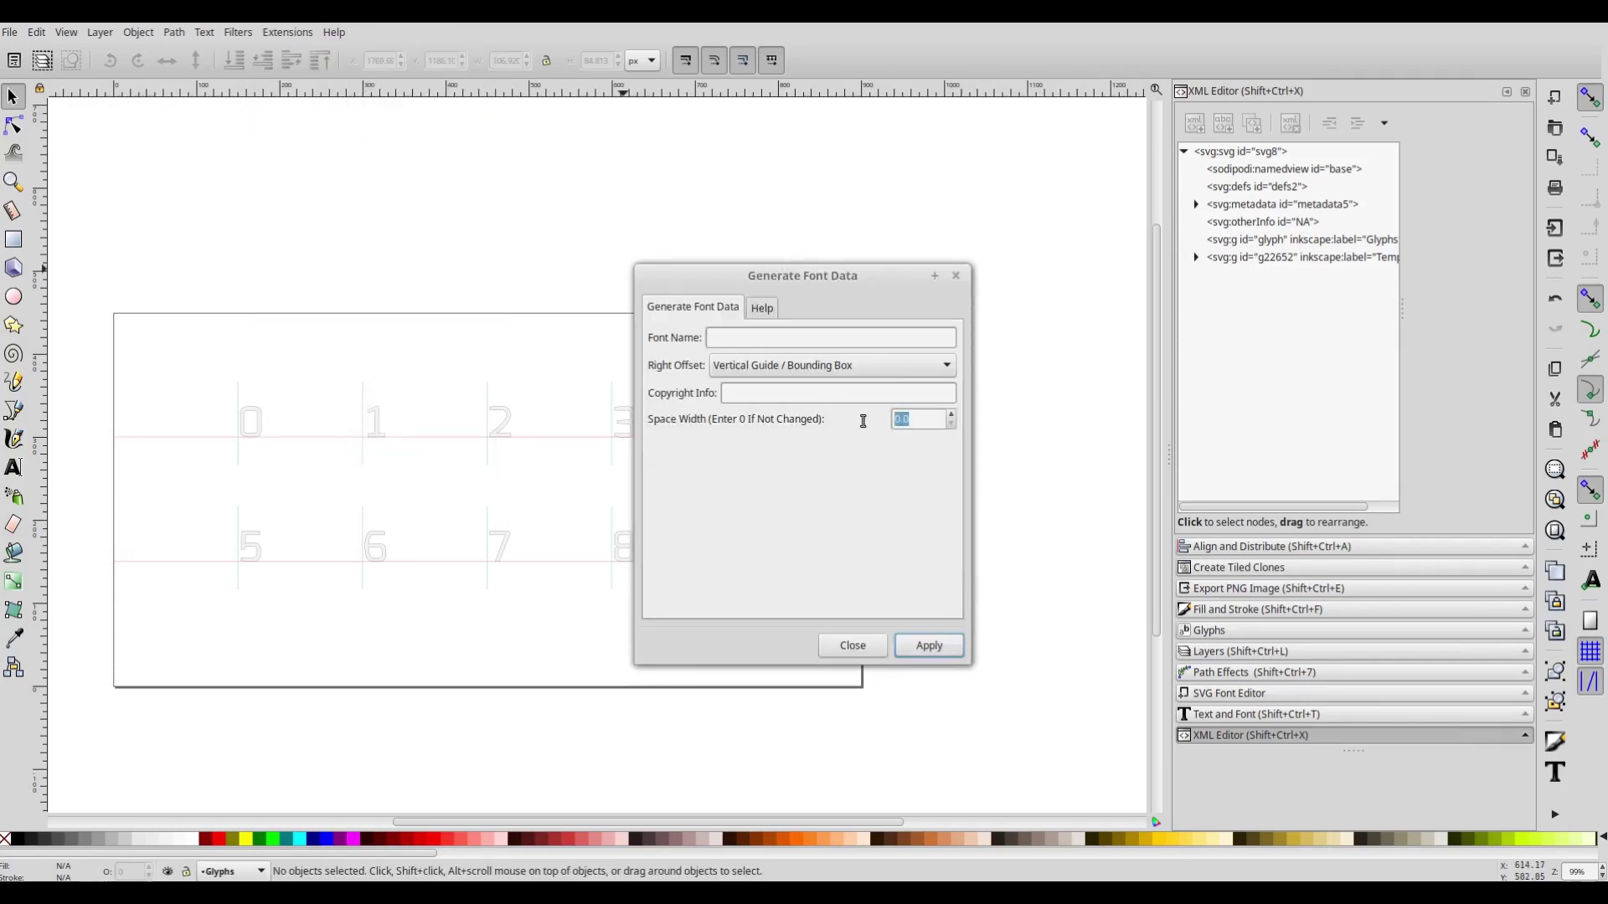
left_click(906, 420)
key("Escape")
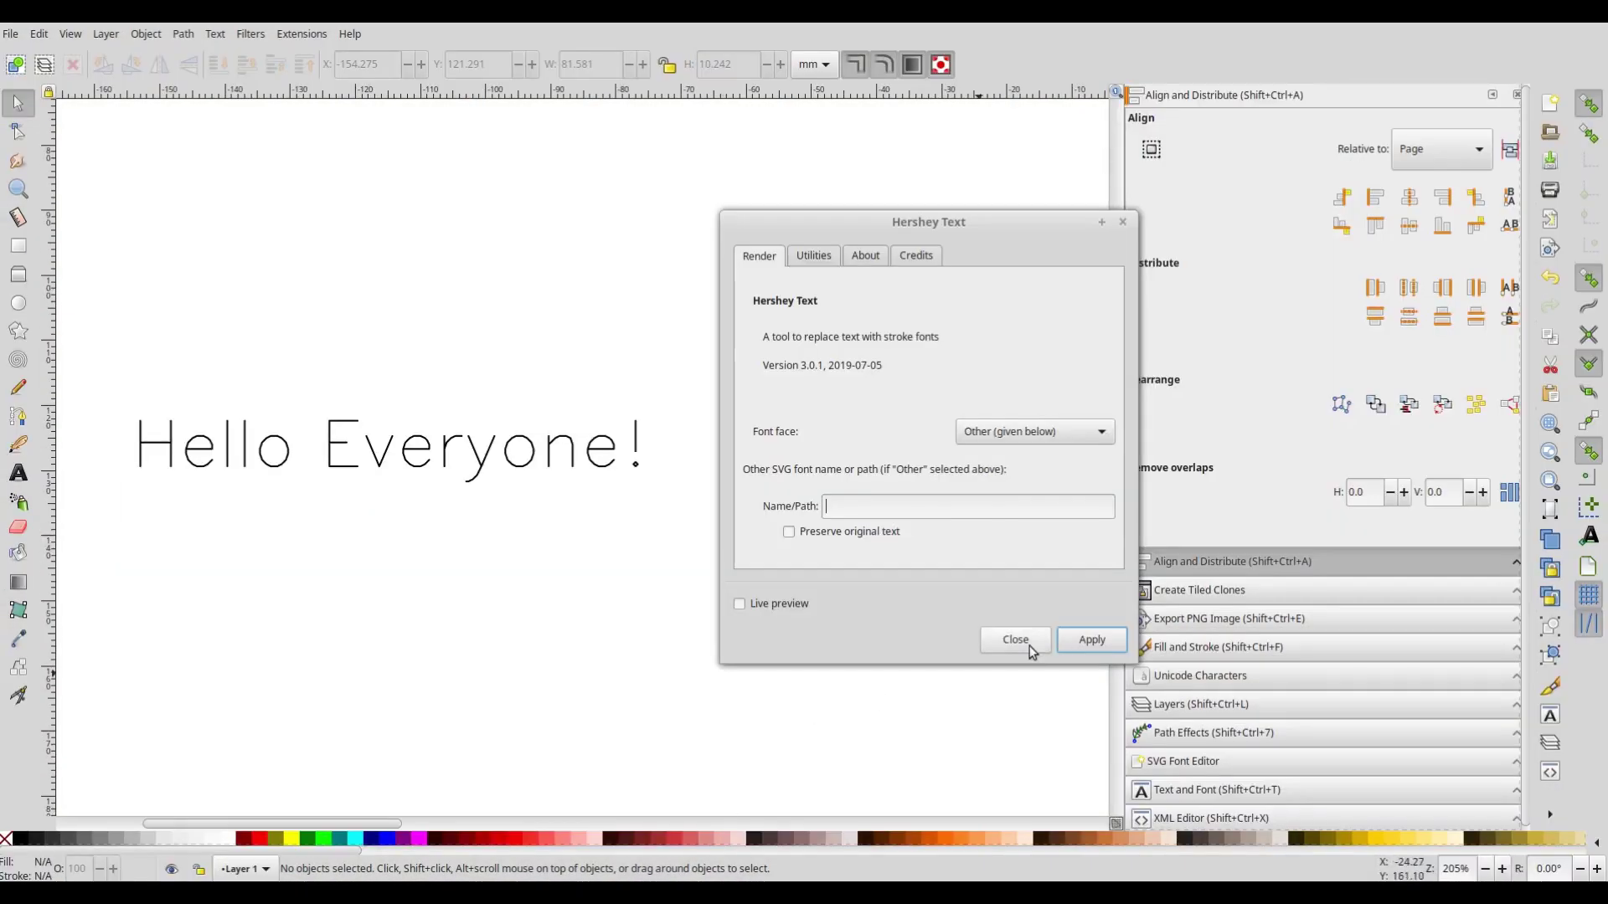
- Keep the Hershey Text font face on Other (given below) and select the Name/Path field
left_click(1034, 429)
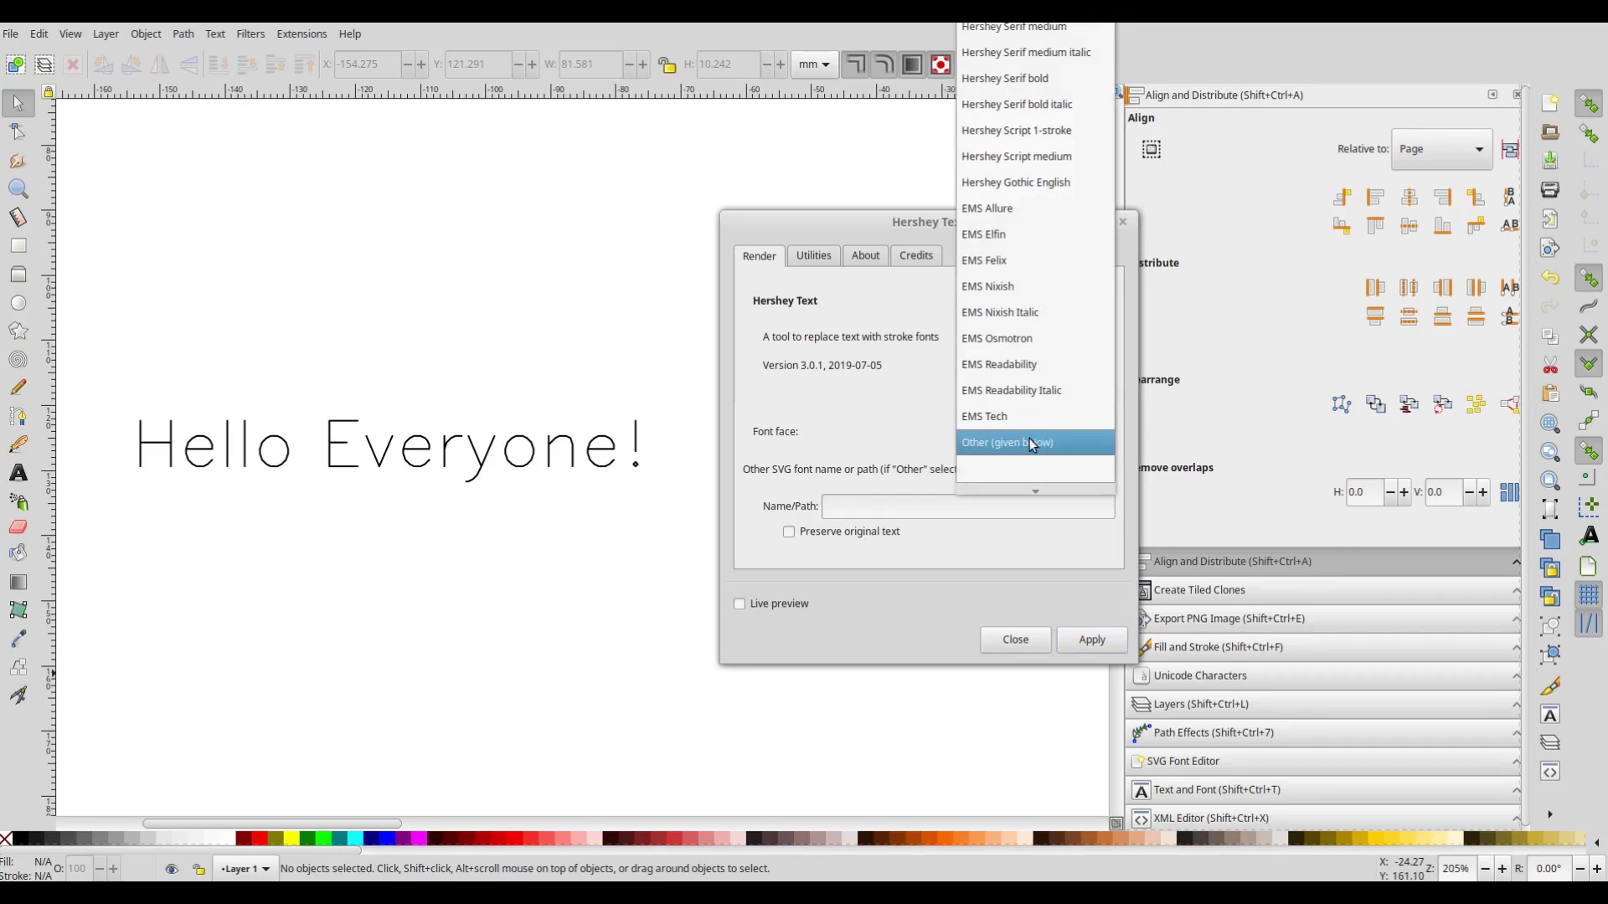
left_click(1033, 442)
left_click(901, 509)
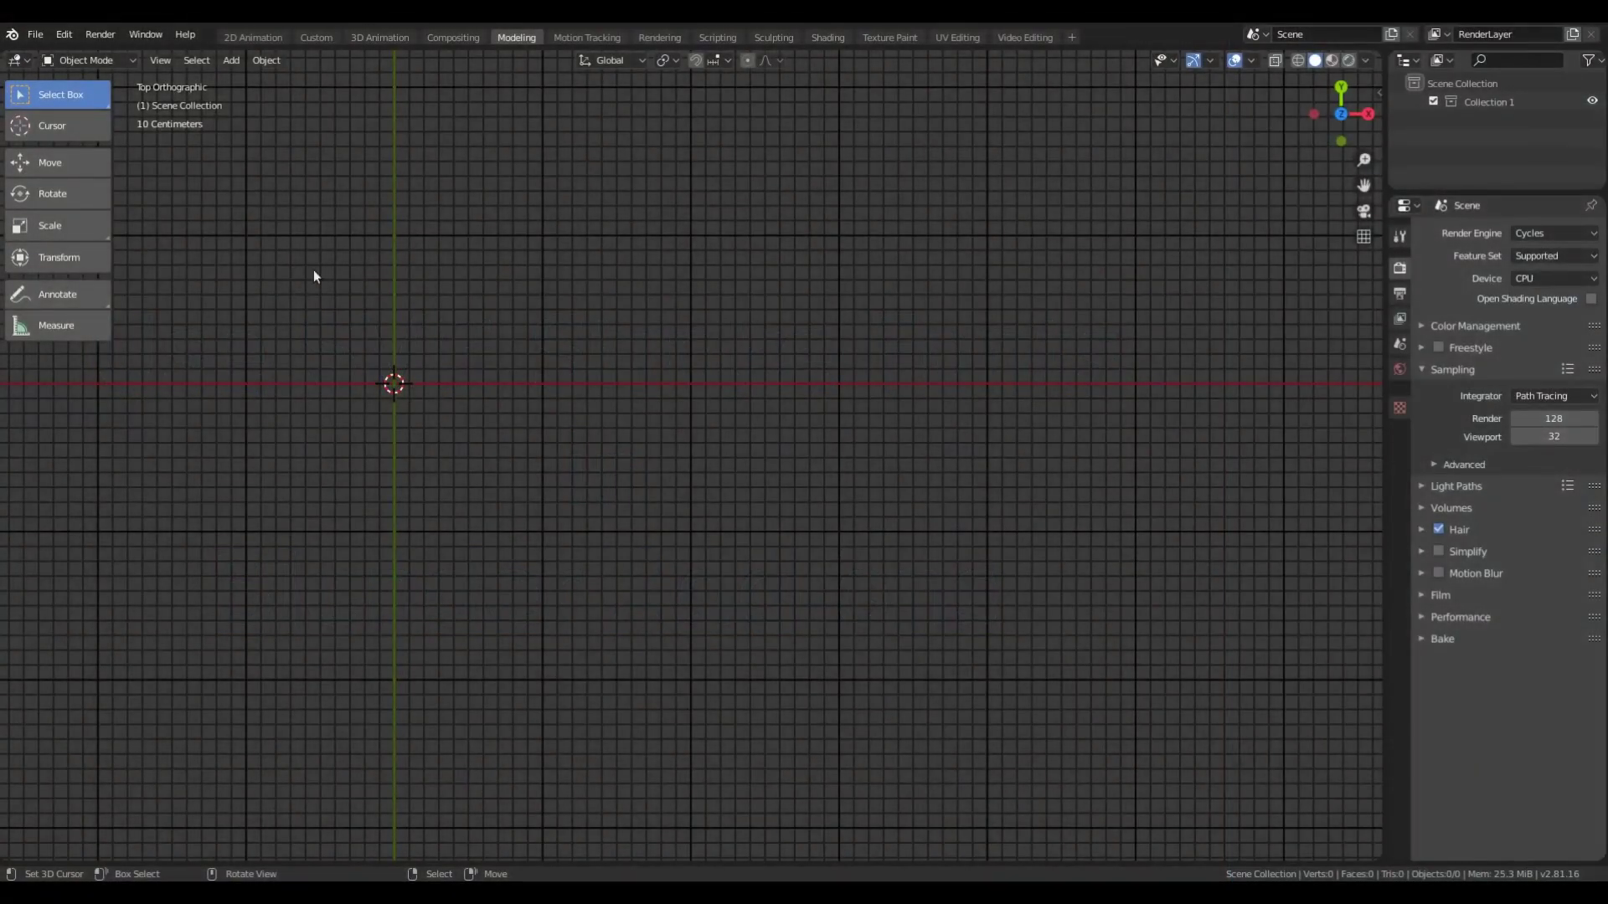
- Install the writinganimstrokefont_2_8.zip add-on from the Add-ons preferences
left_click(60, 36)
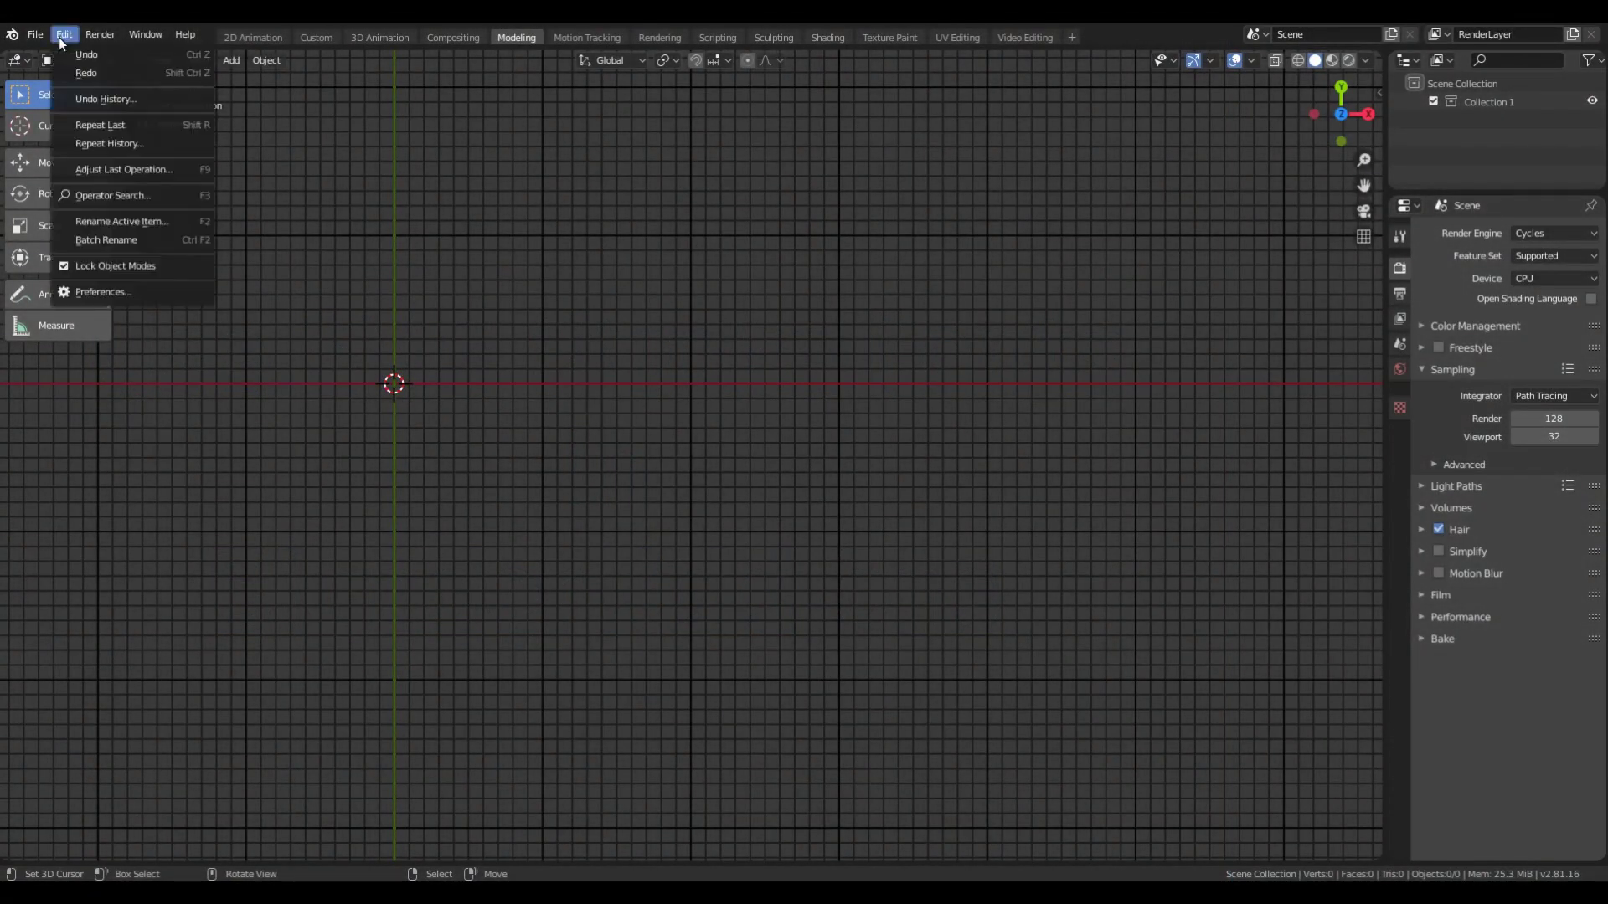
left_click(158, 293)
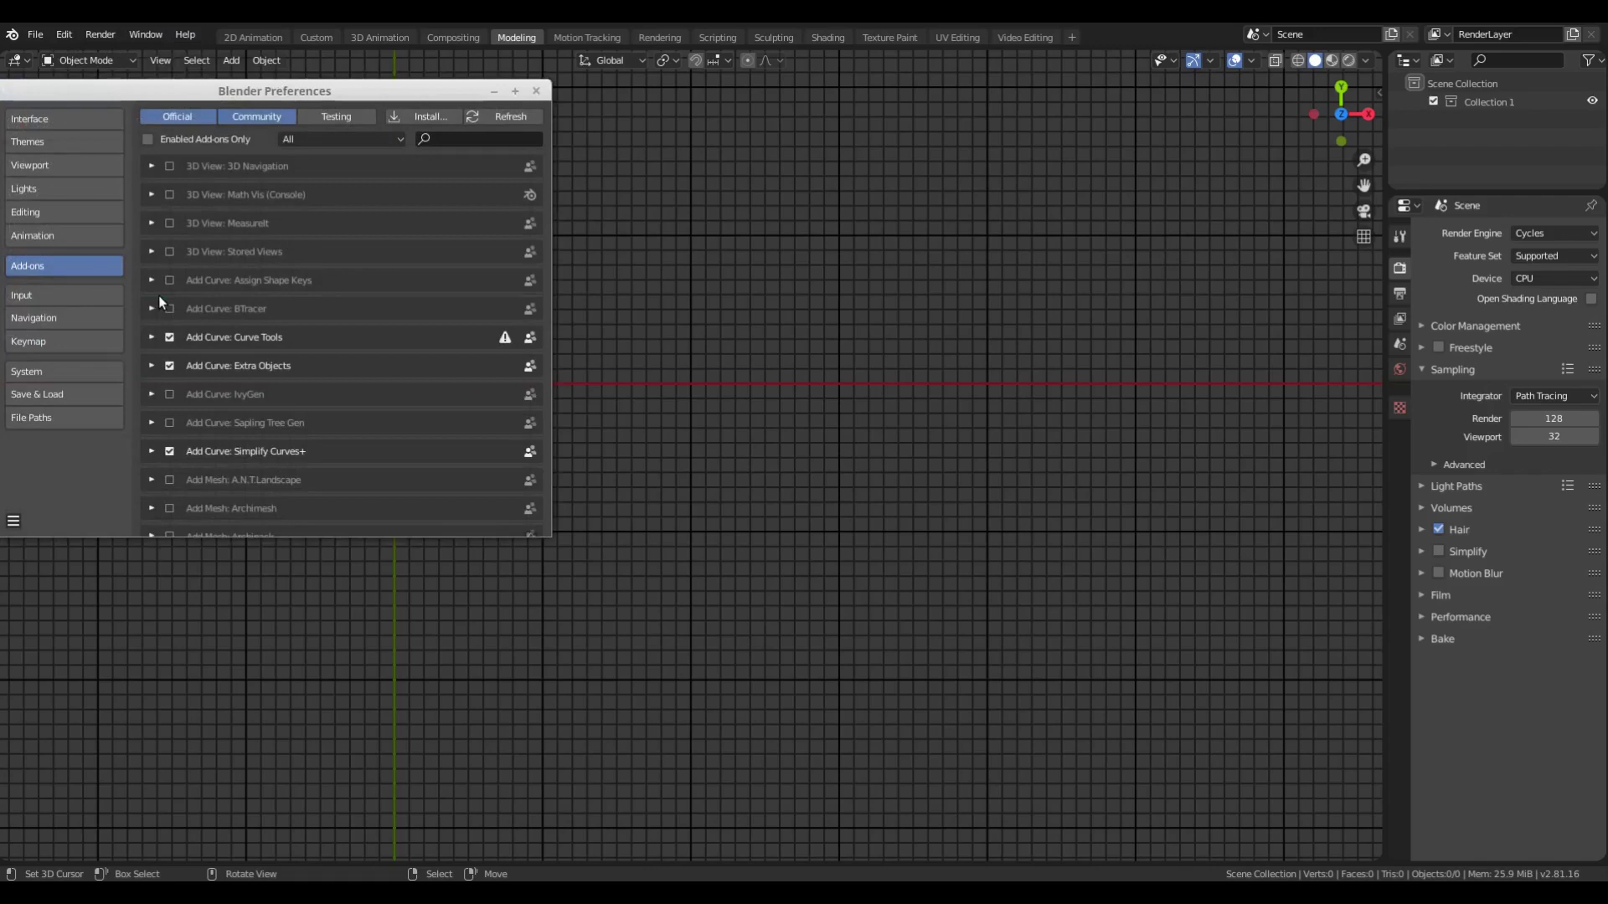
left_click(413, 116)
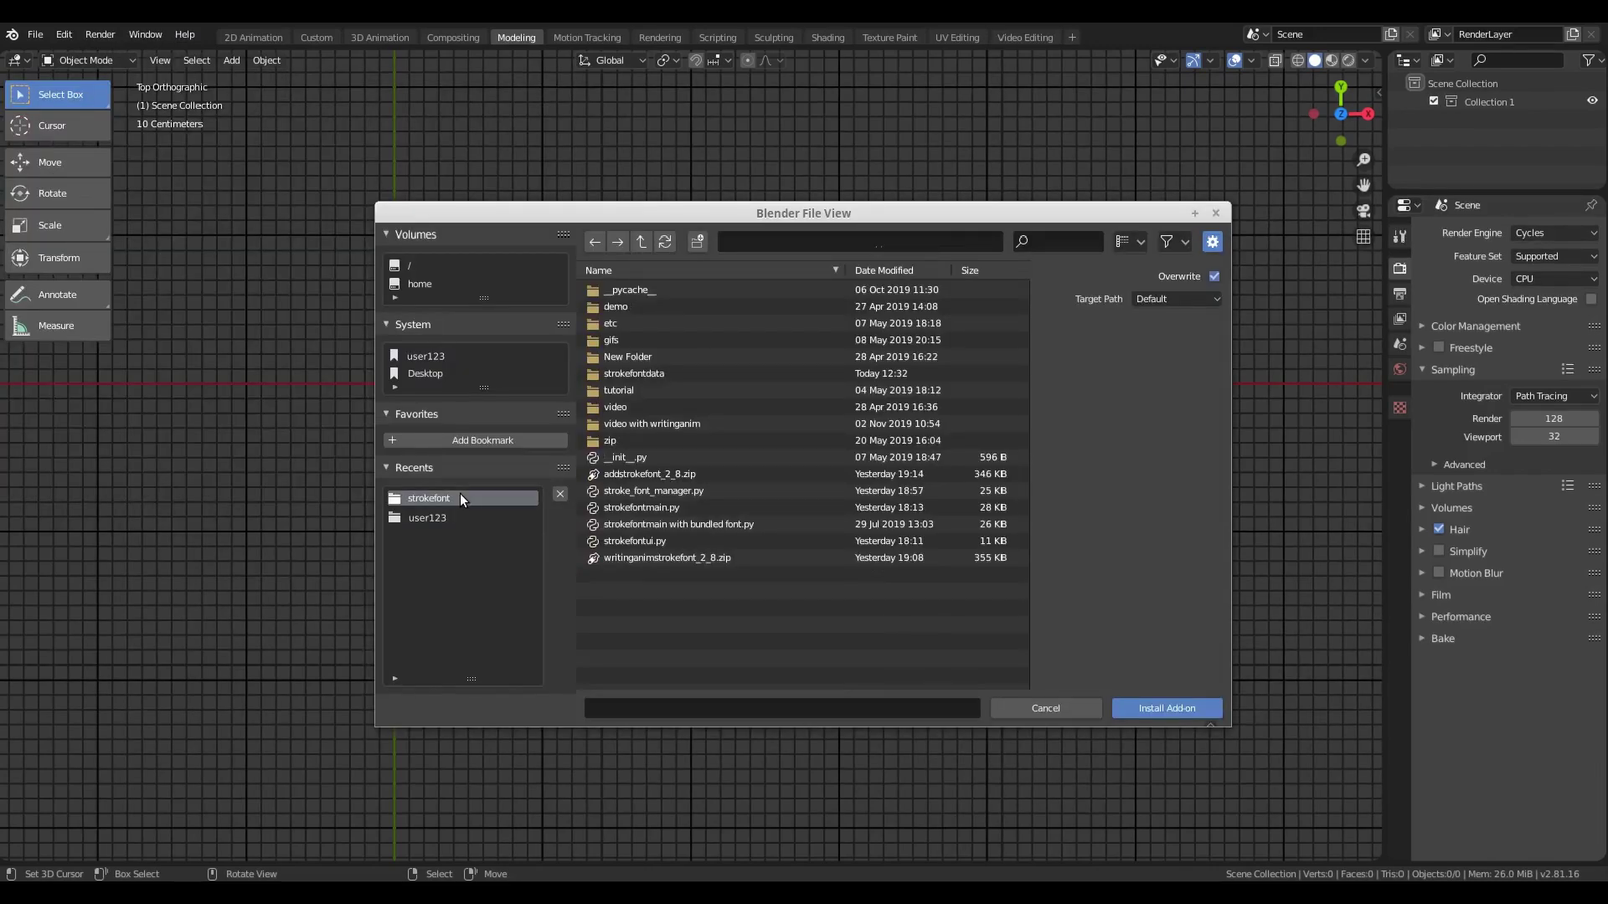
double_click(723, 560)
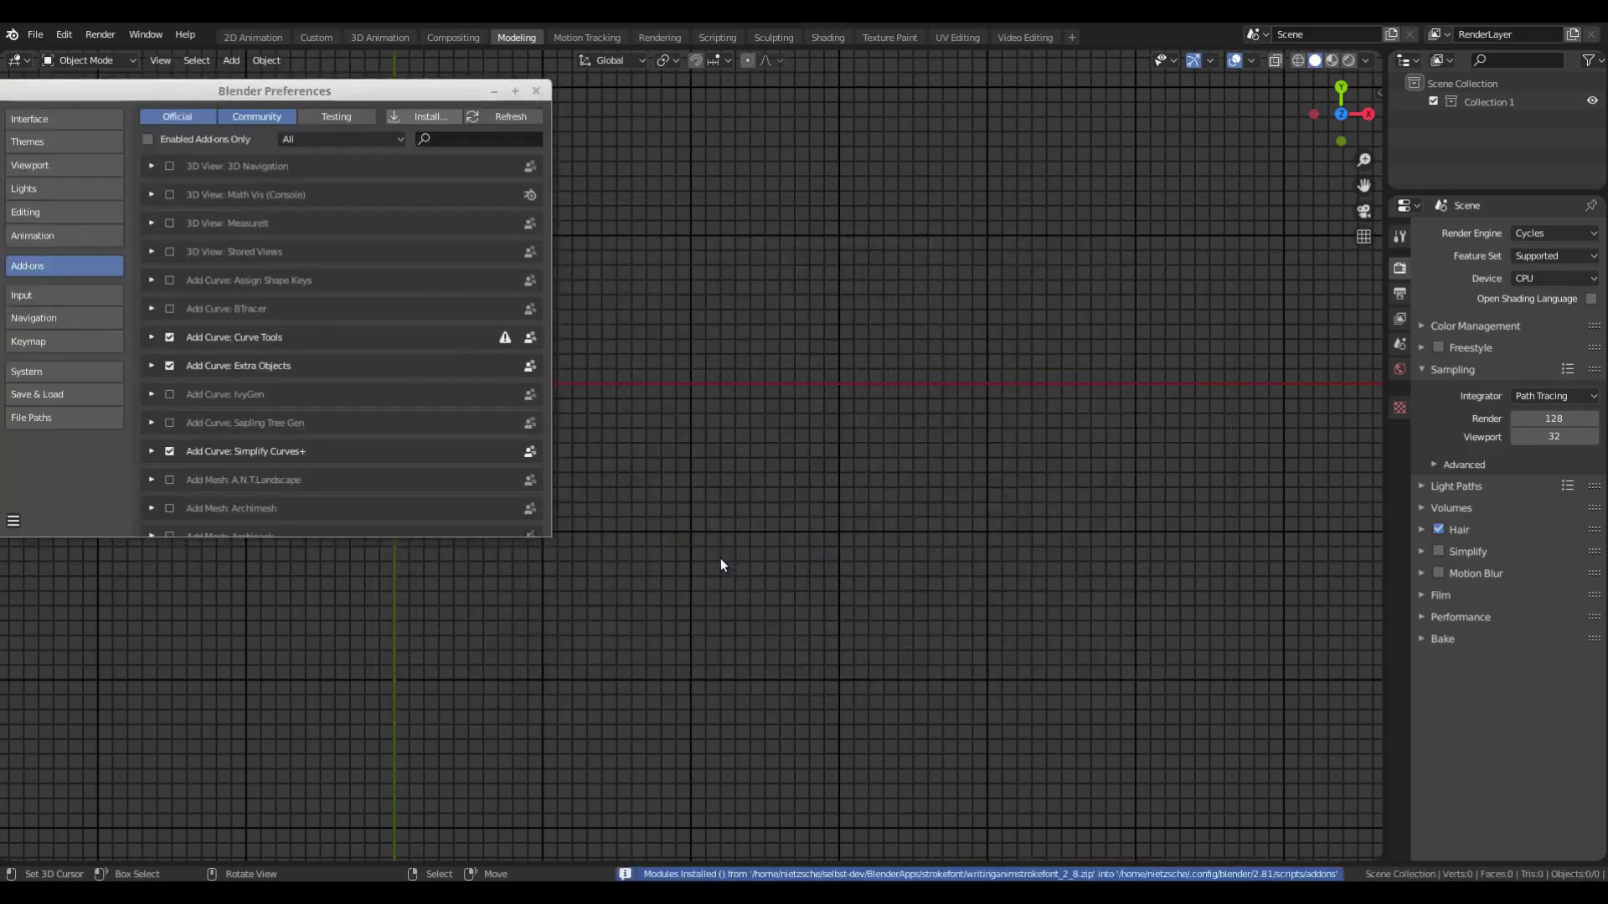
- Find the 'writ' and 'stroke' add-ons, enable Add Stroke Font Text, and close Preferences
left_click(460, 139)
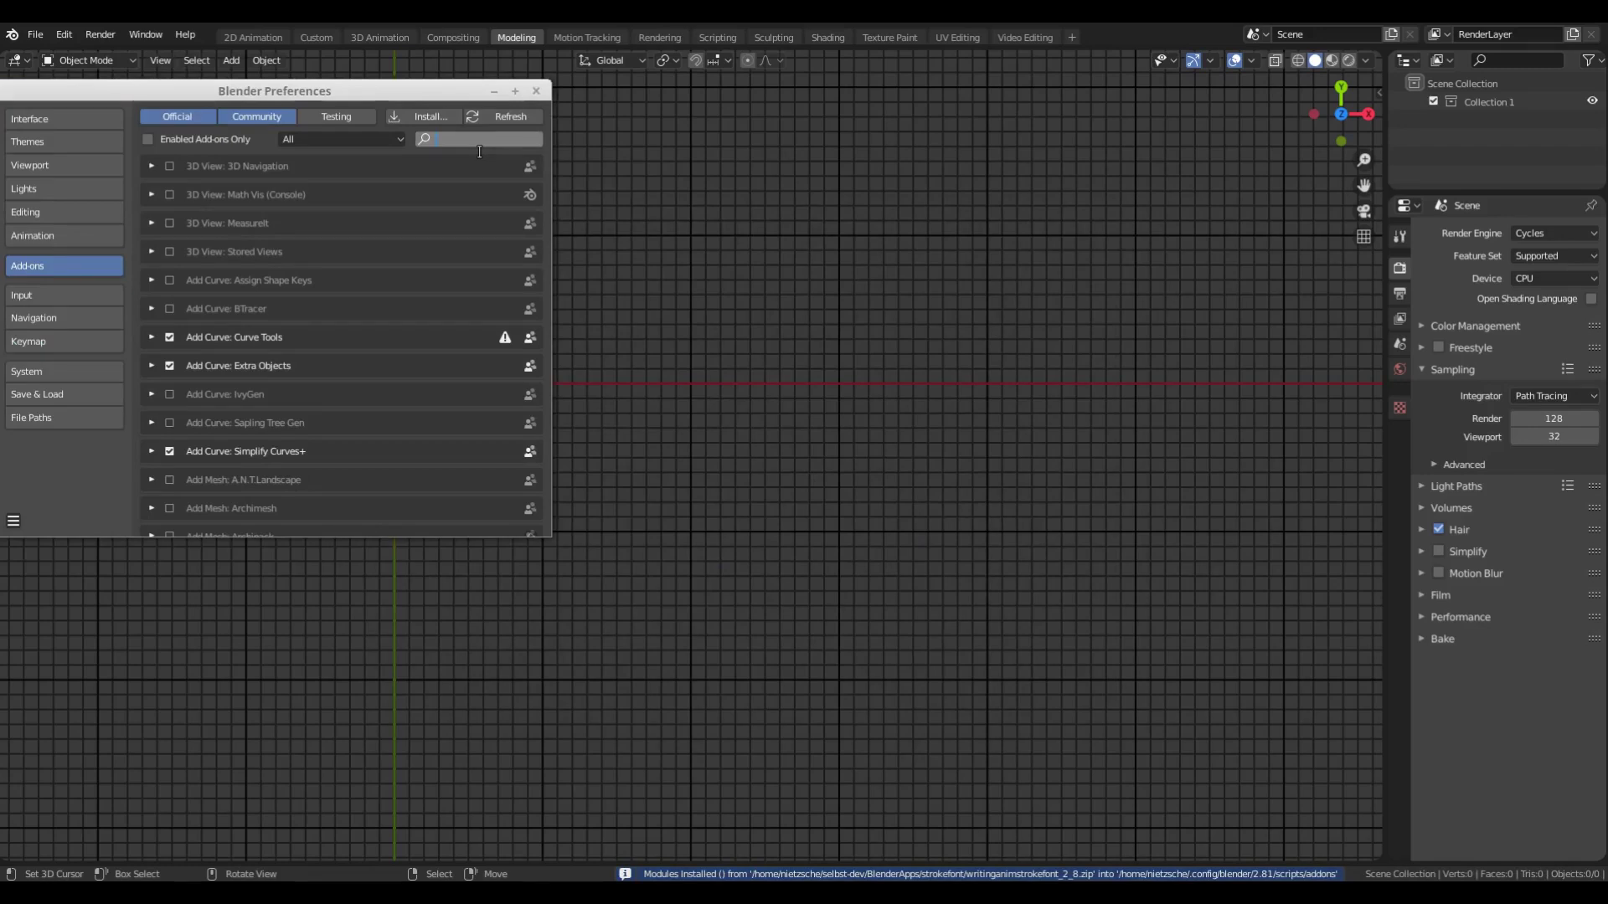
type("writ")
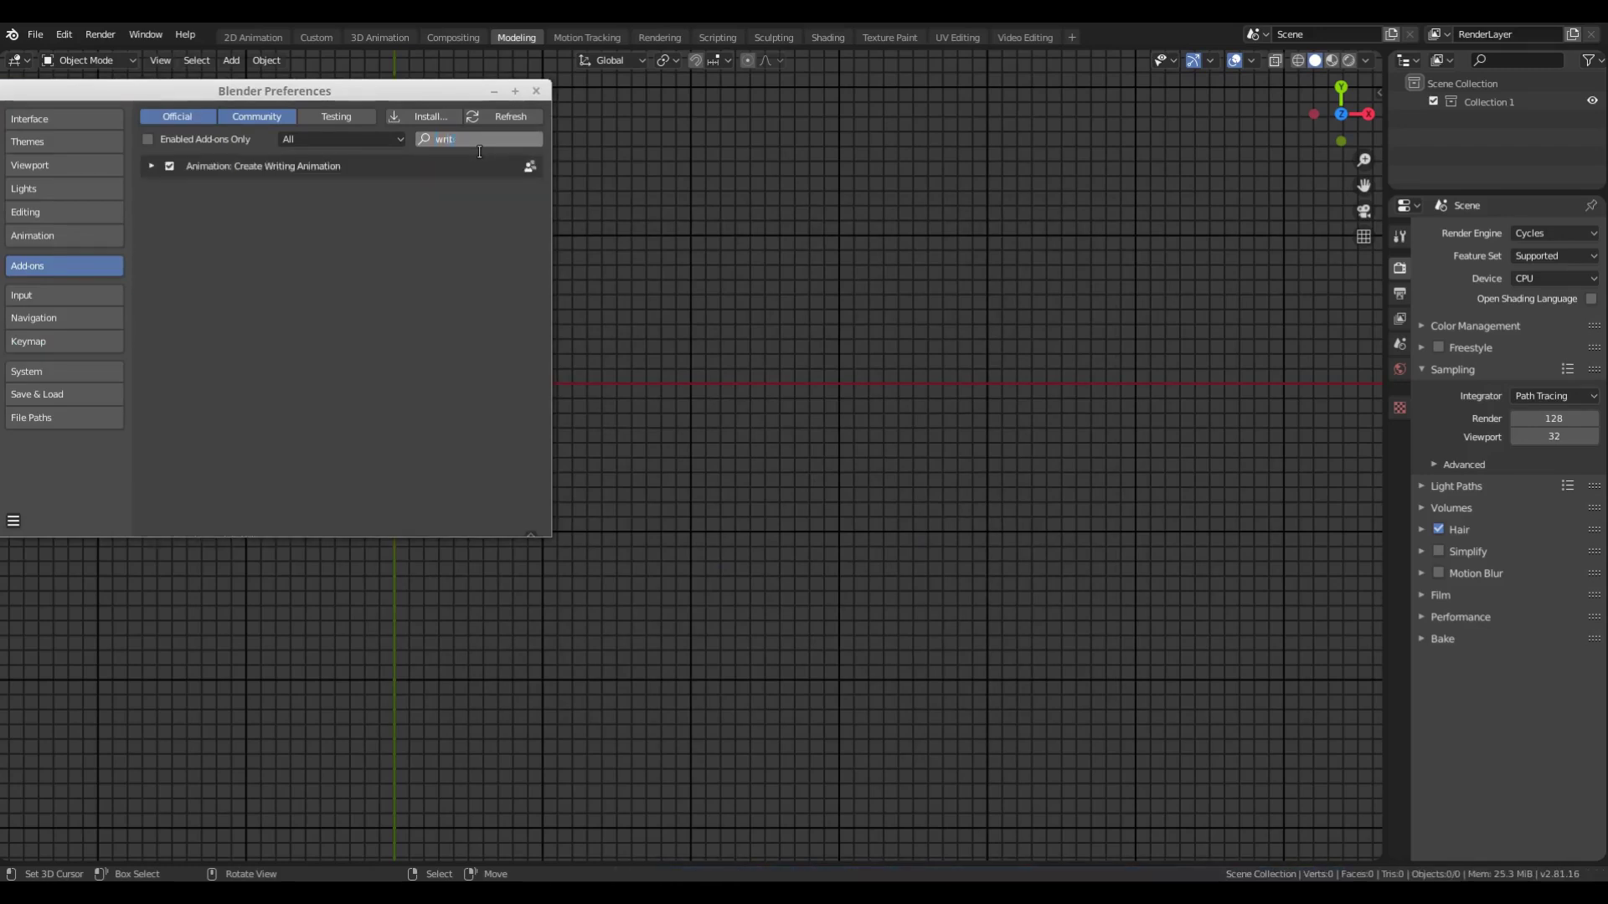
key("Return")
left_click(506, 136)
type("stroke")
key("Return")
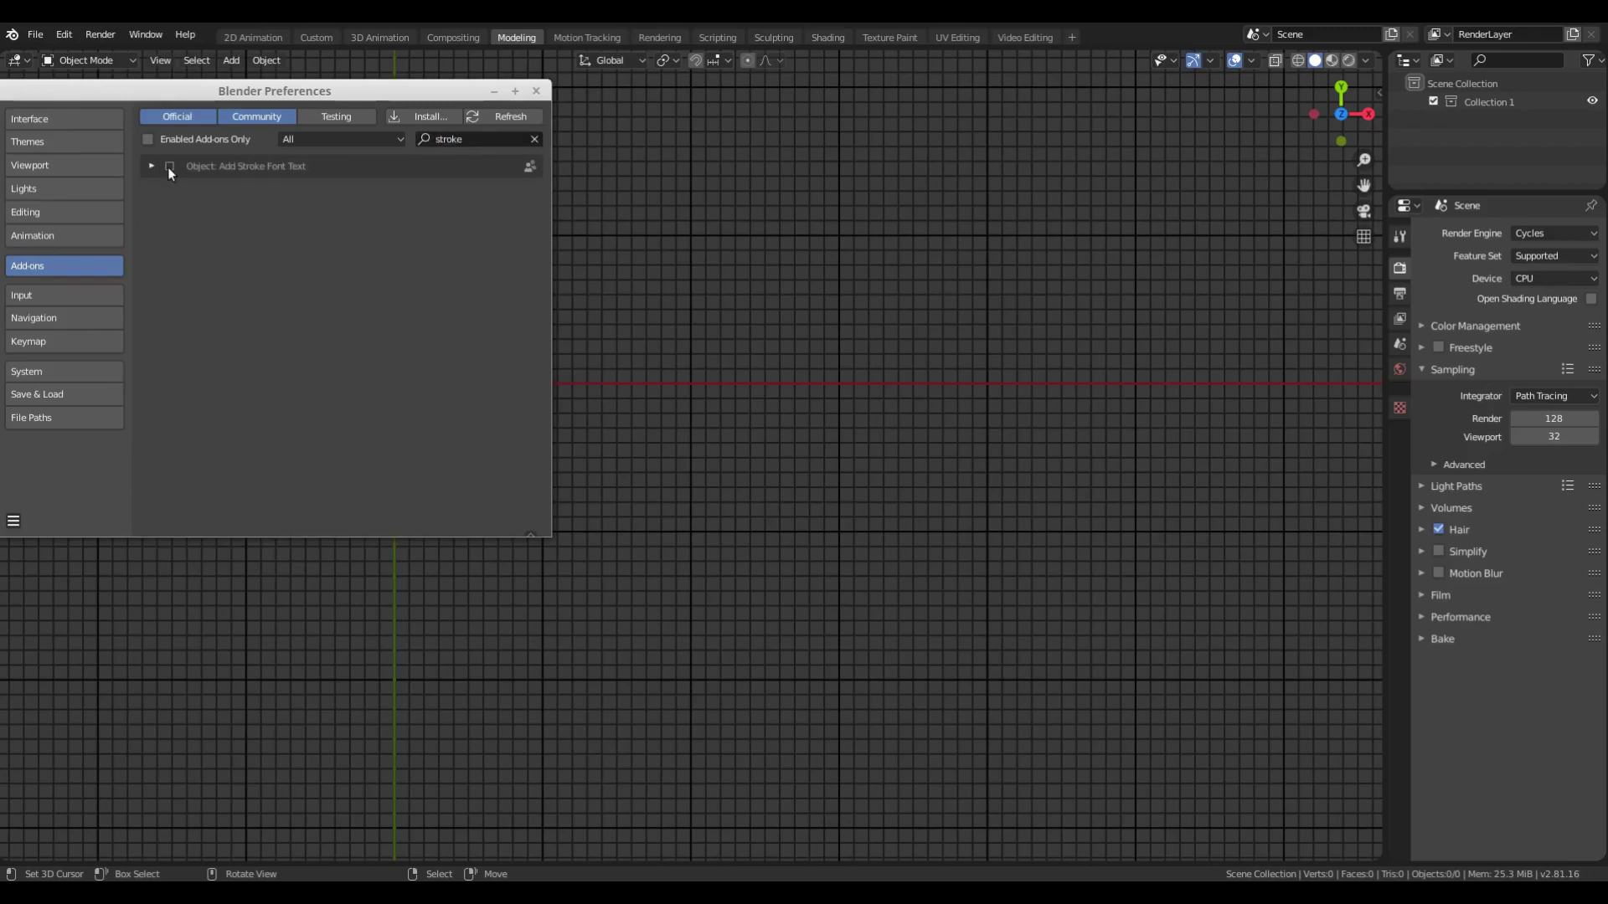
left_click(536, 90)
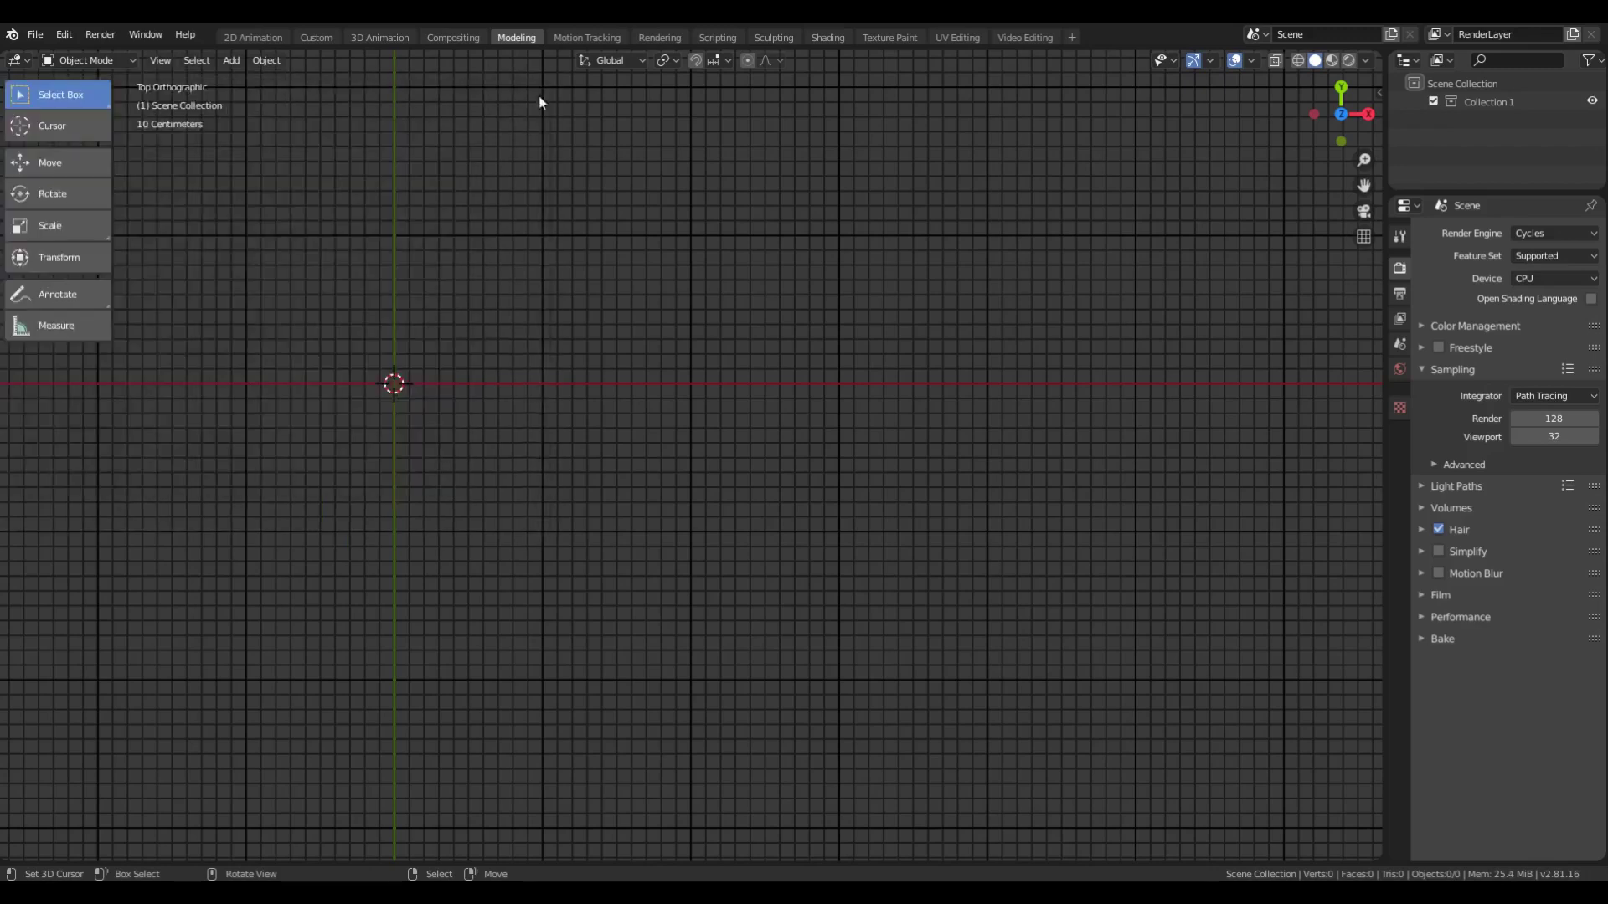
- Generate and play the 'Hello World!' writing animation from the Tool tab, with viewport overlays hidden
left_click(1400, 237)
left_click(1421, 294)
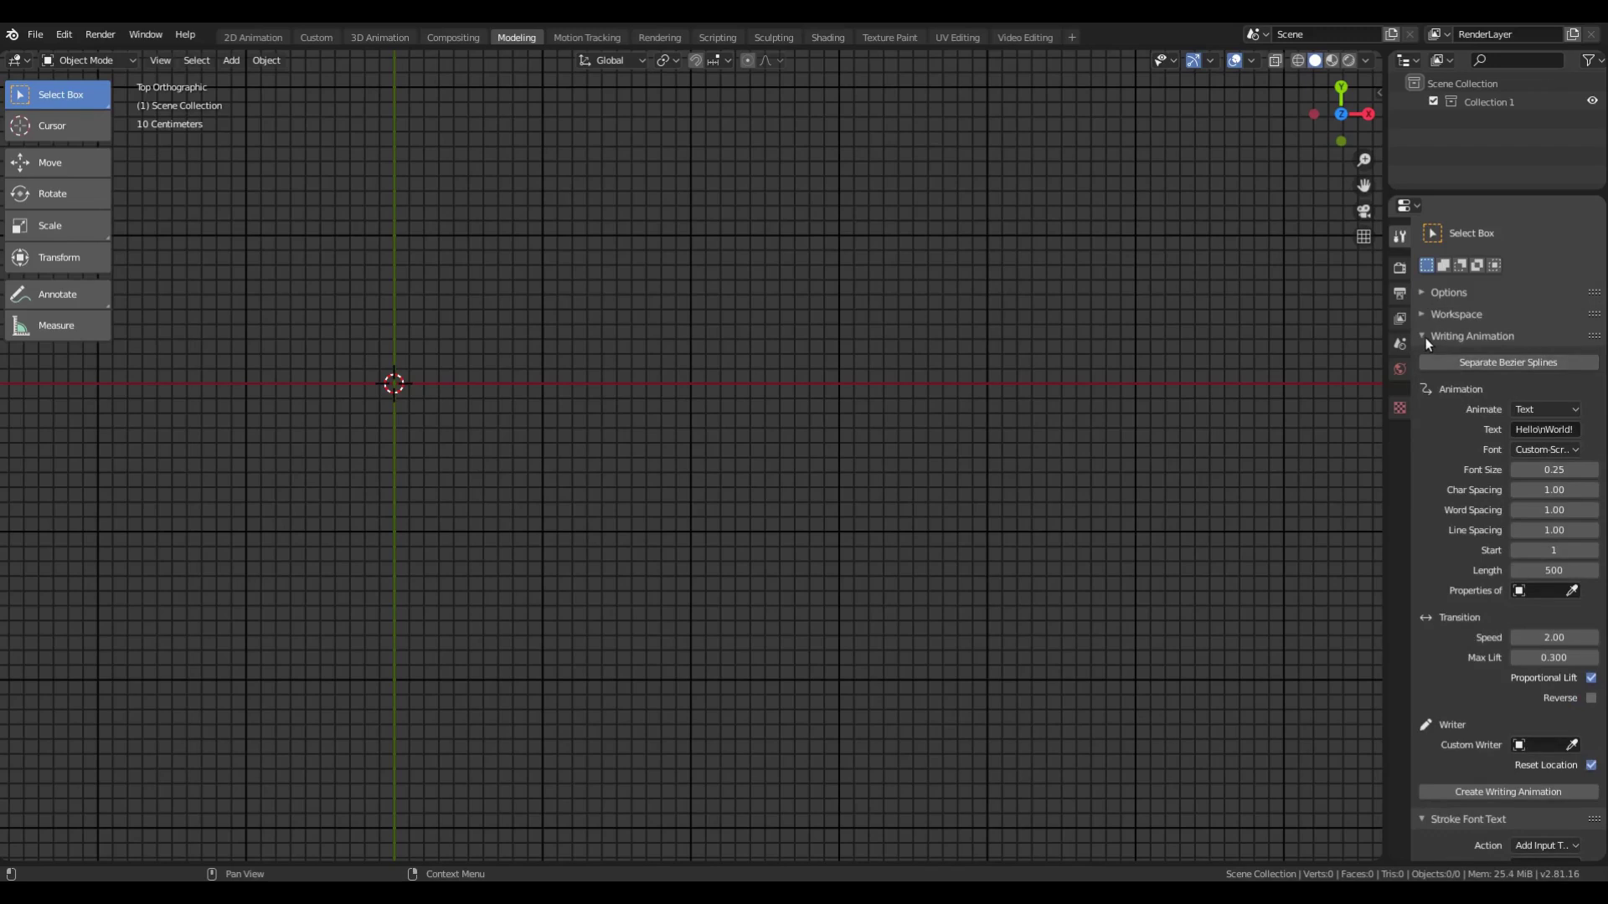
left_click(1476, 792)
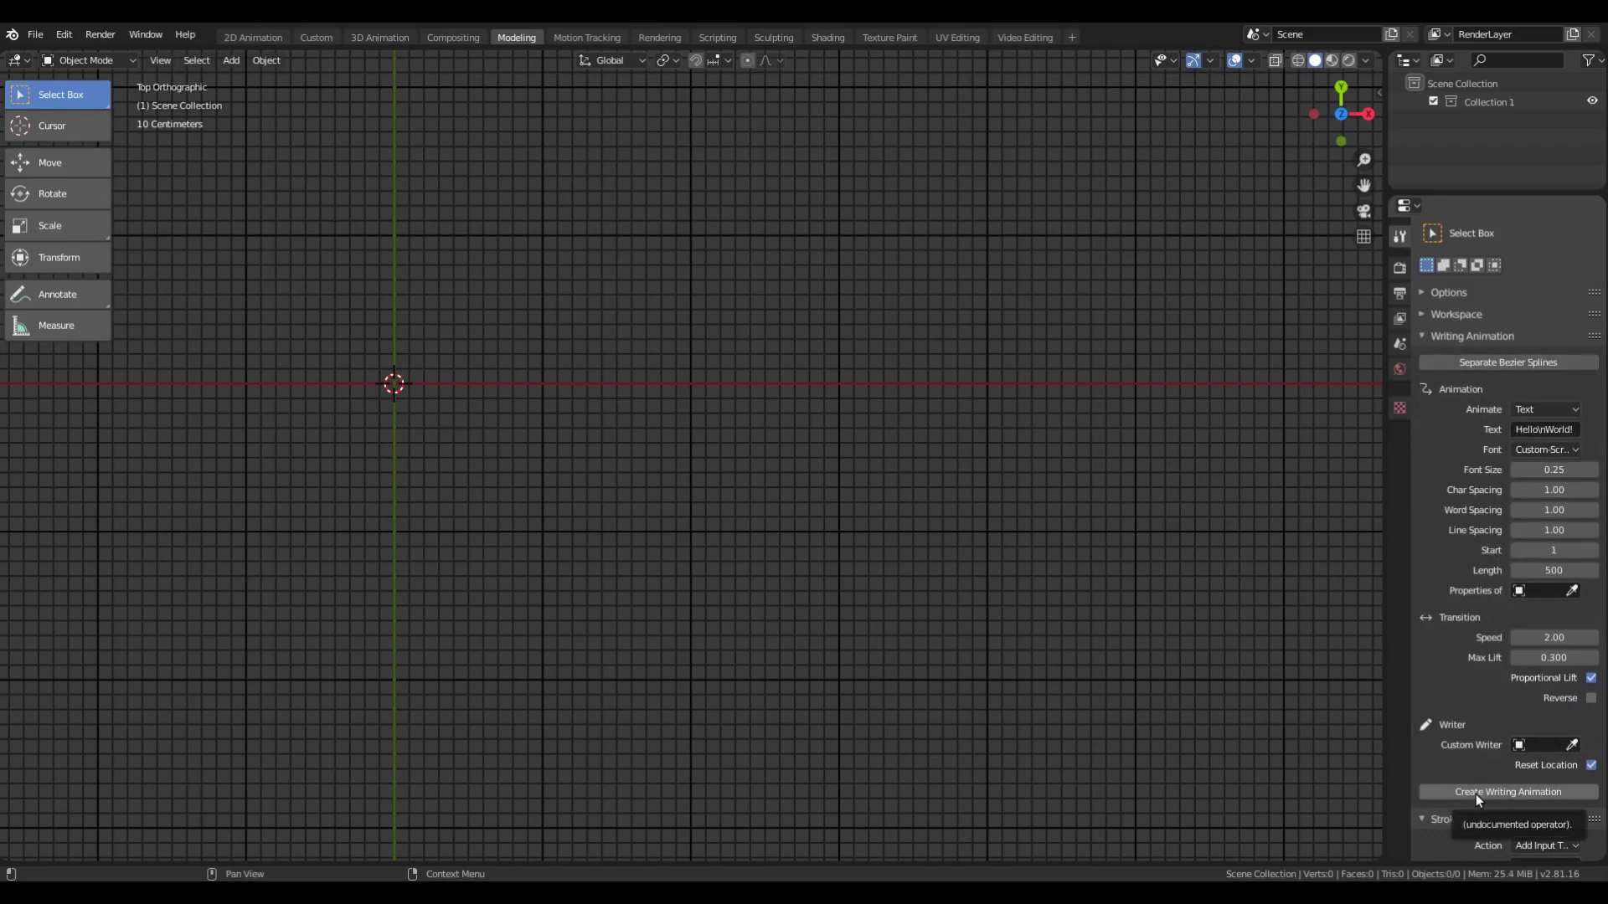
scroll(791, 703, "up", 5)
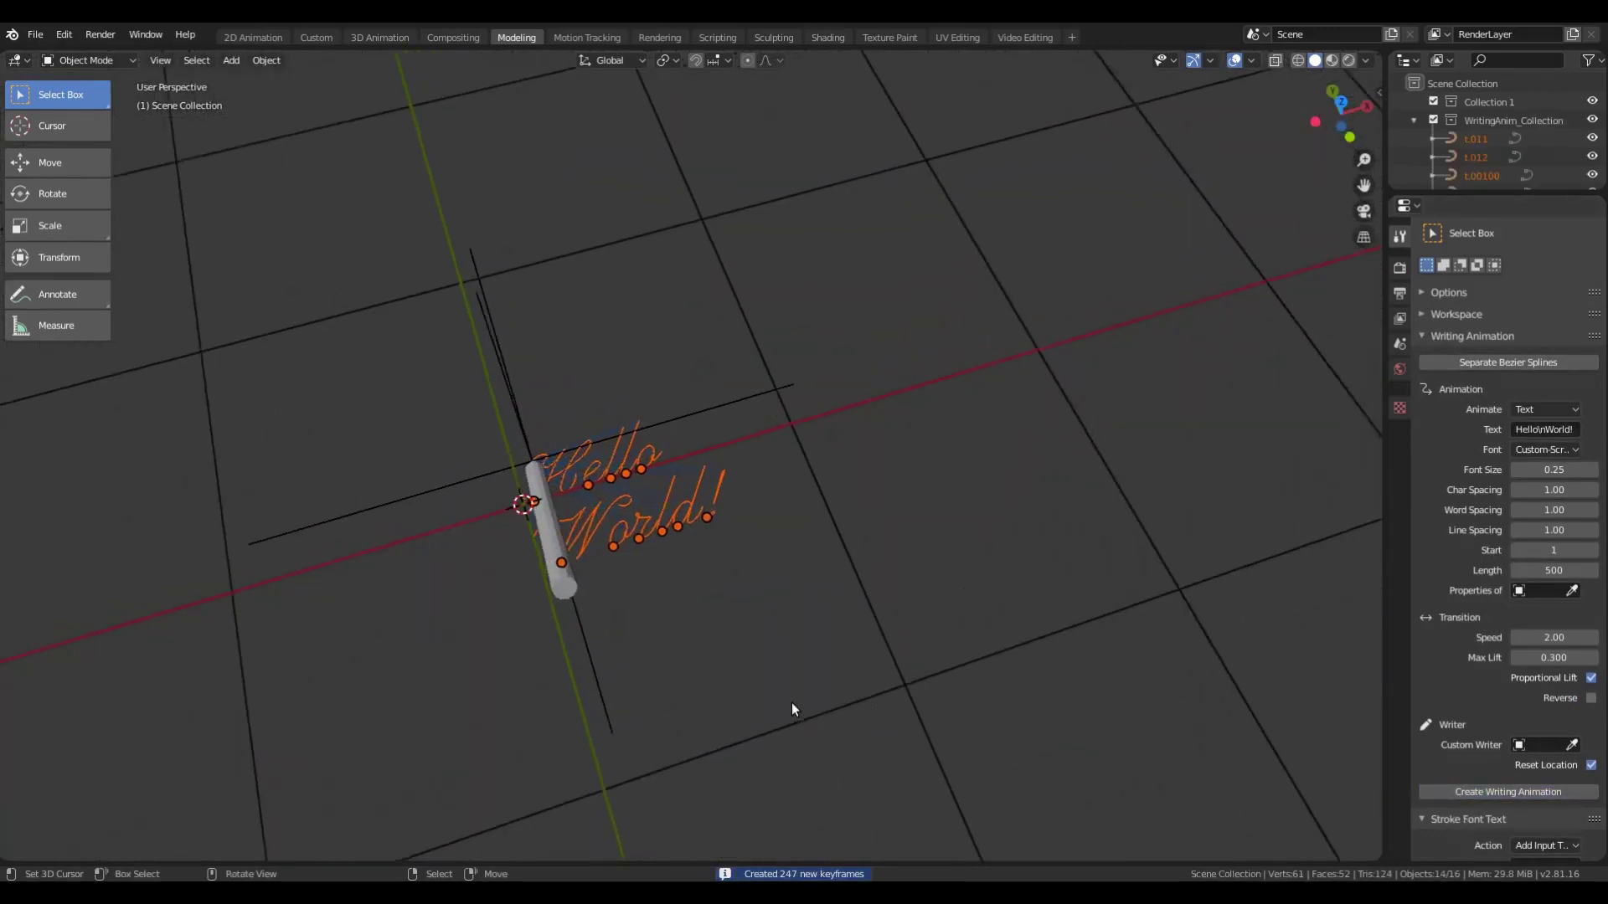
key("space")
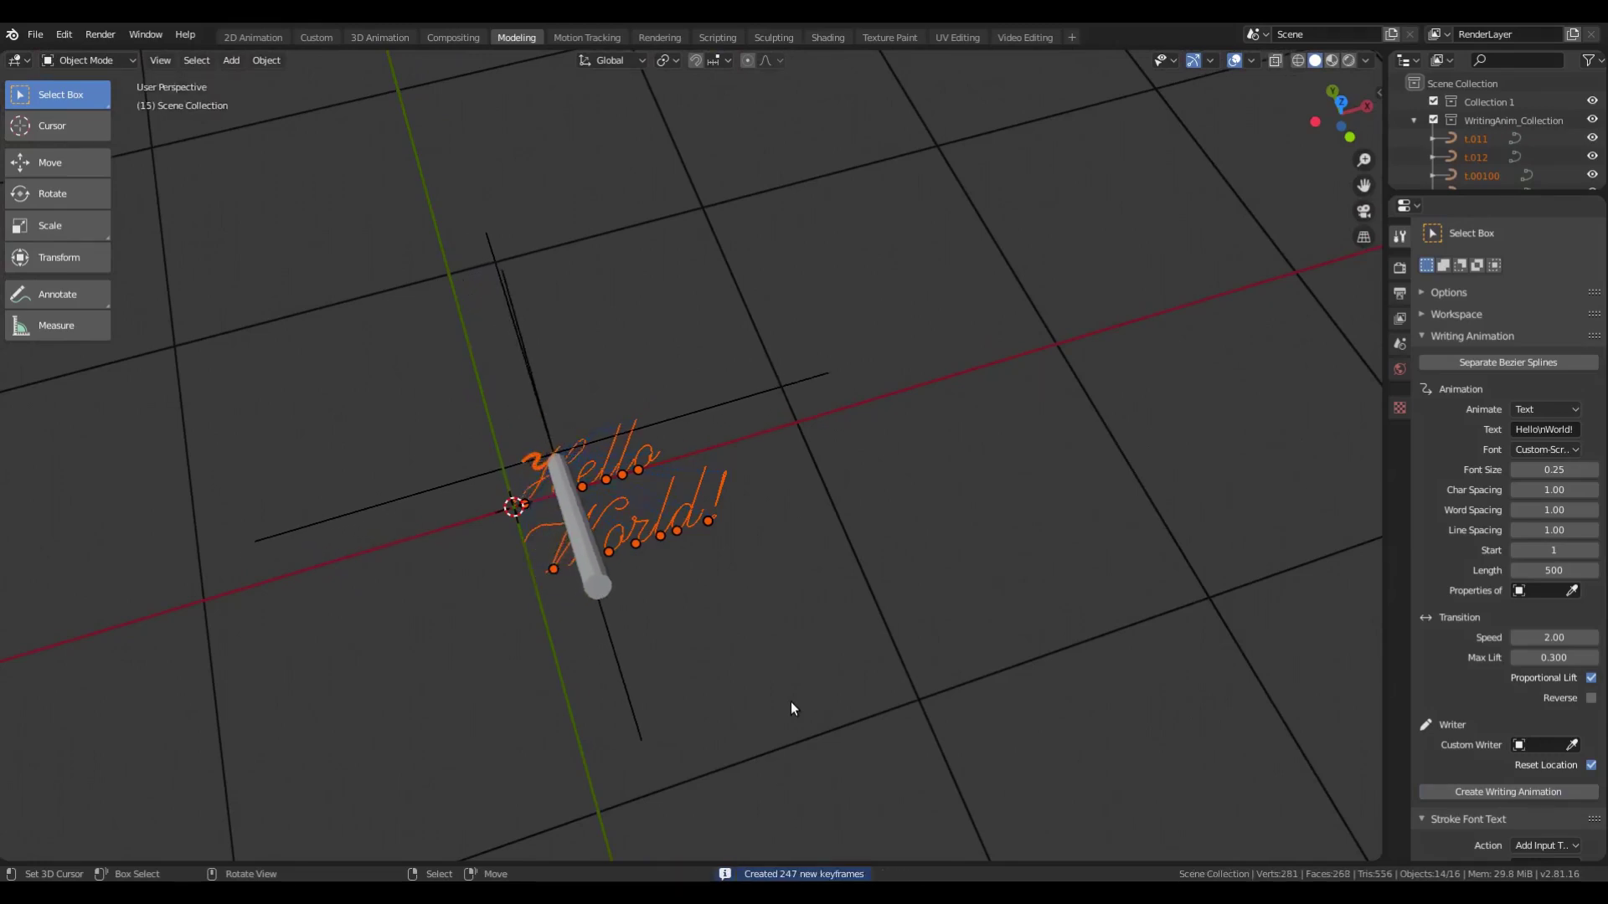
left_click(1233, 63)
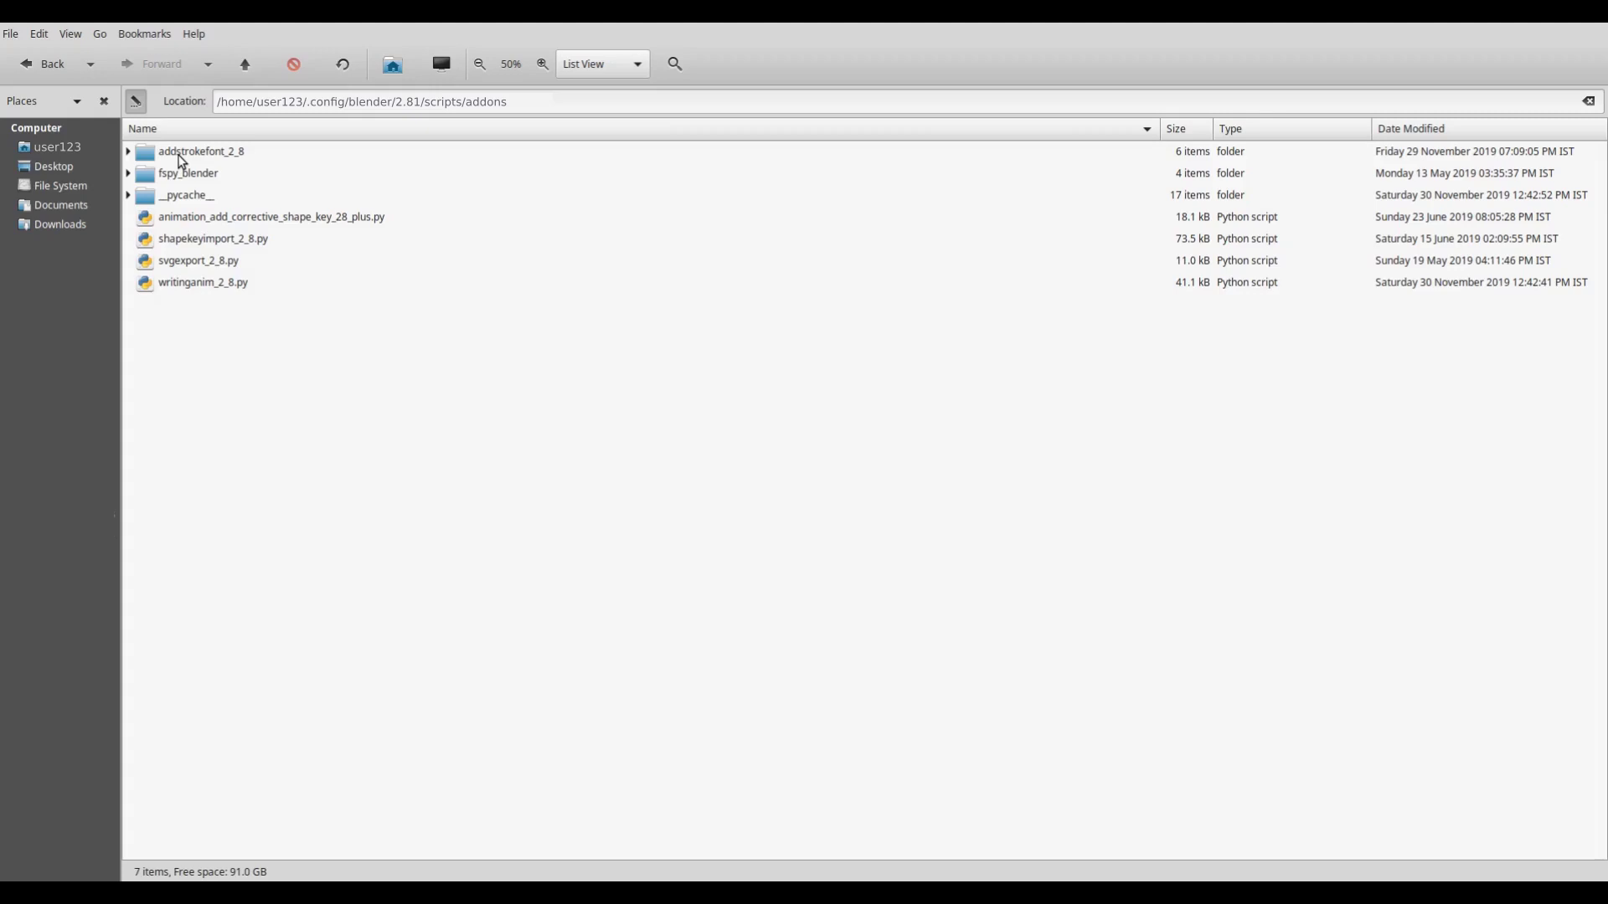
- Open addstrokefont_2_8/strokefontdata, copy EMSAllure.svg from downloads, and return to strokefontdata
left_click(180, 156)
double_click(152, 159)
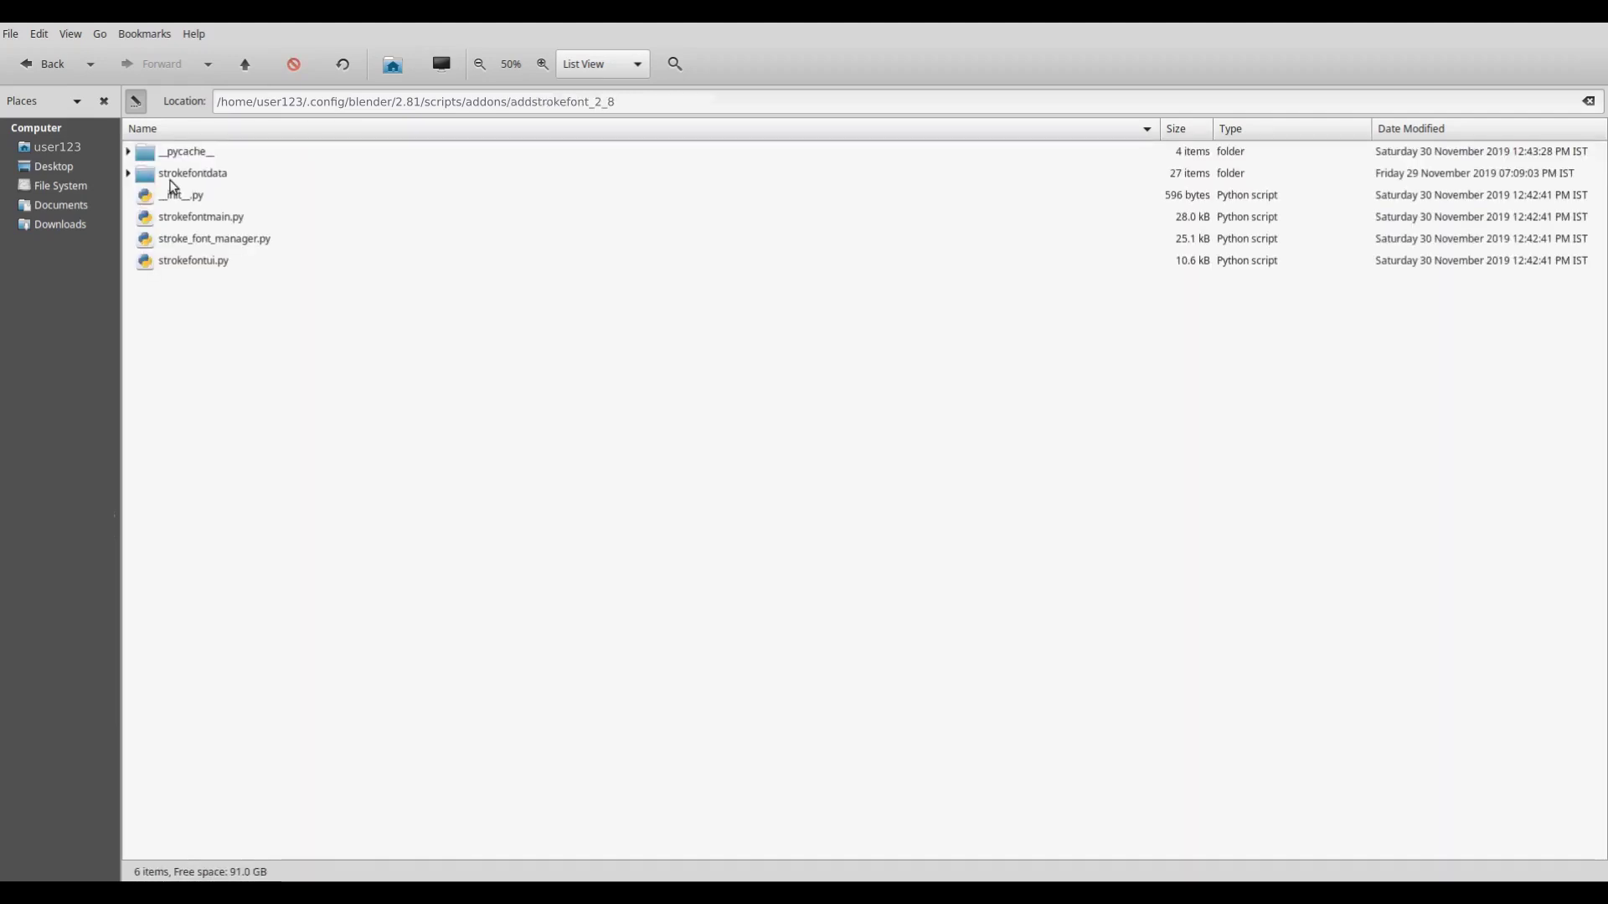
double_click(176, 176)
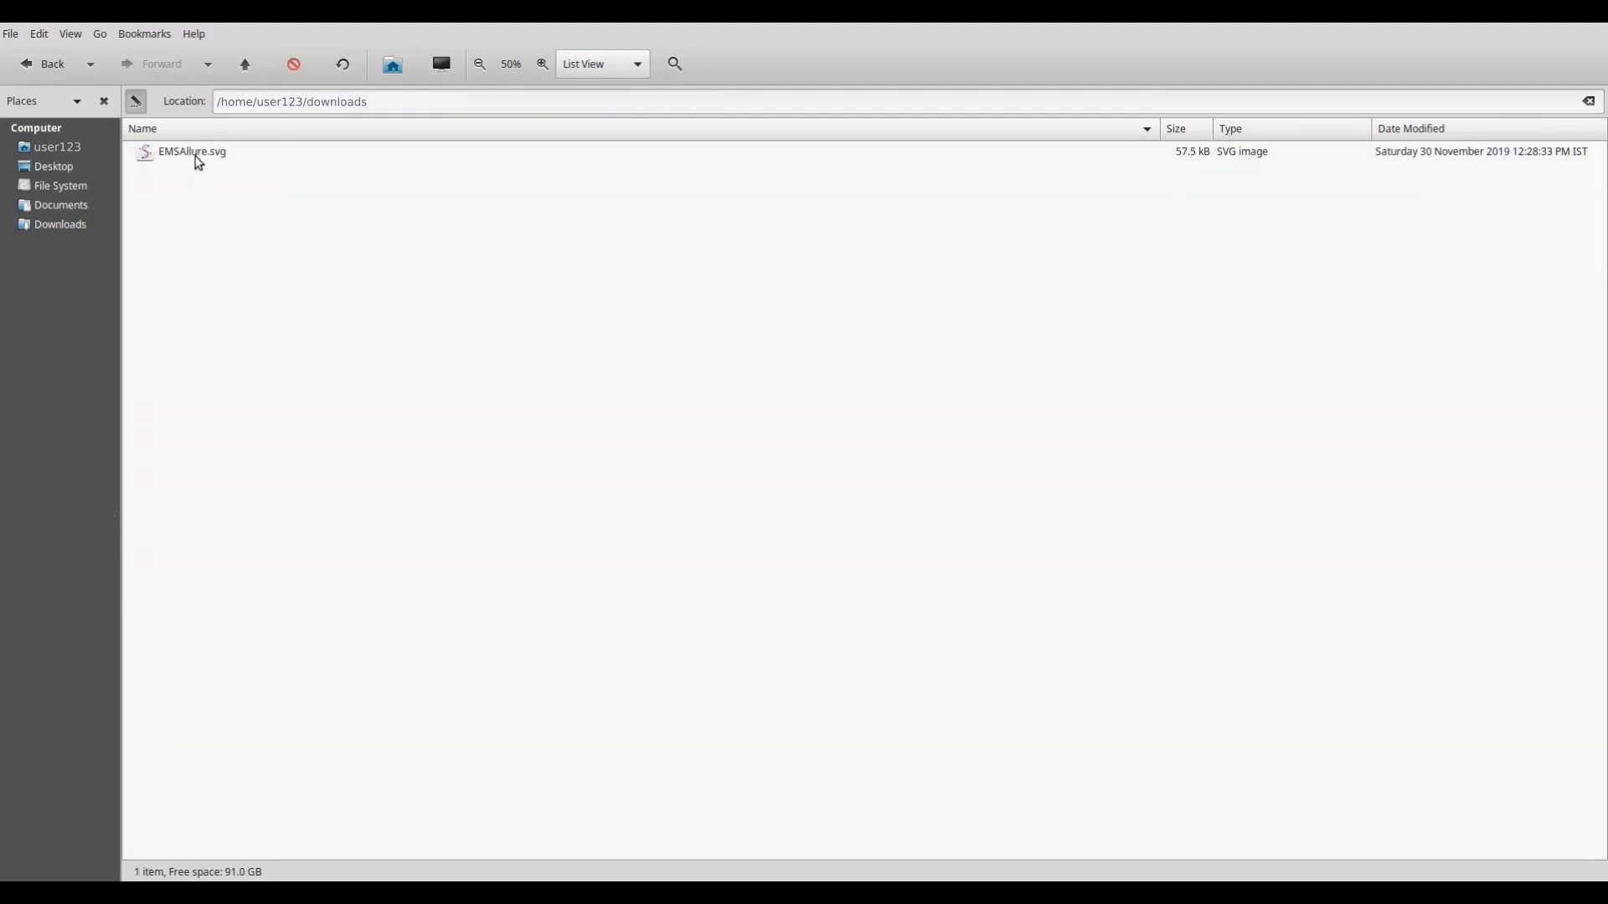
left_click(198, 159)
key("ctrl+c")
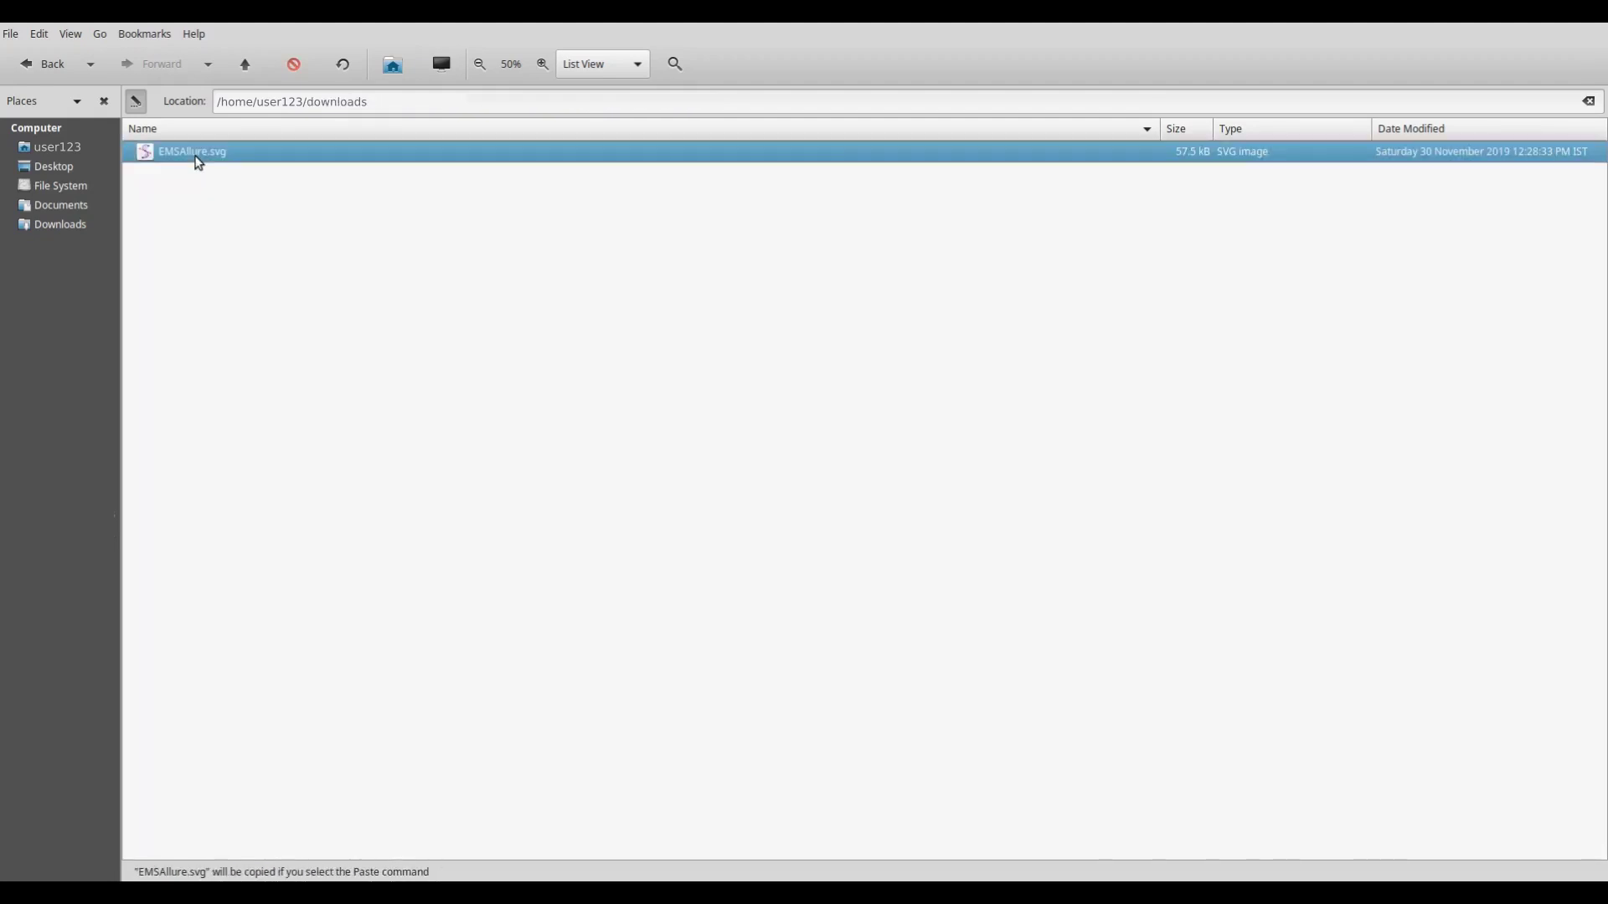
left_click(52, 65)
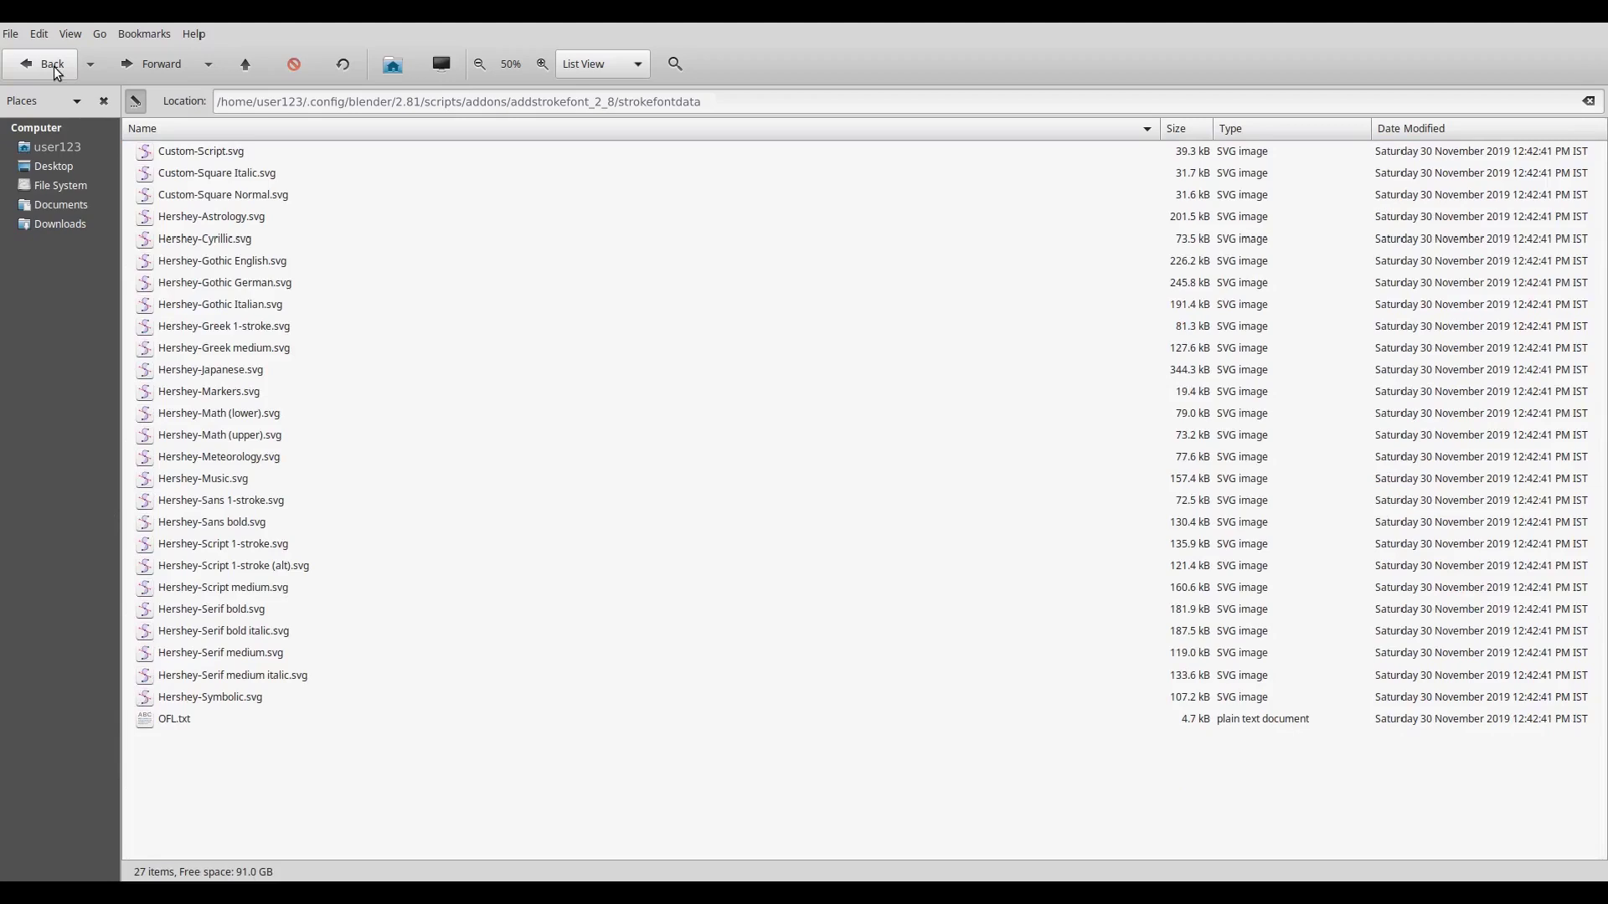
- Paste EMSAllure.svg into strokefontdata, then generate and play the writing animation in EMSAllure
key("ctrl+v")
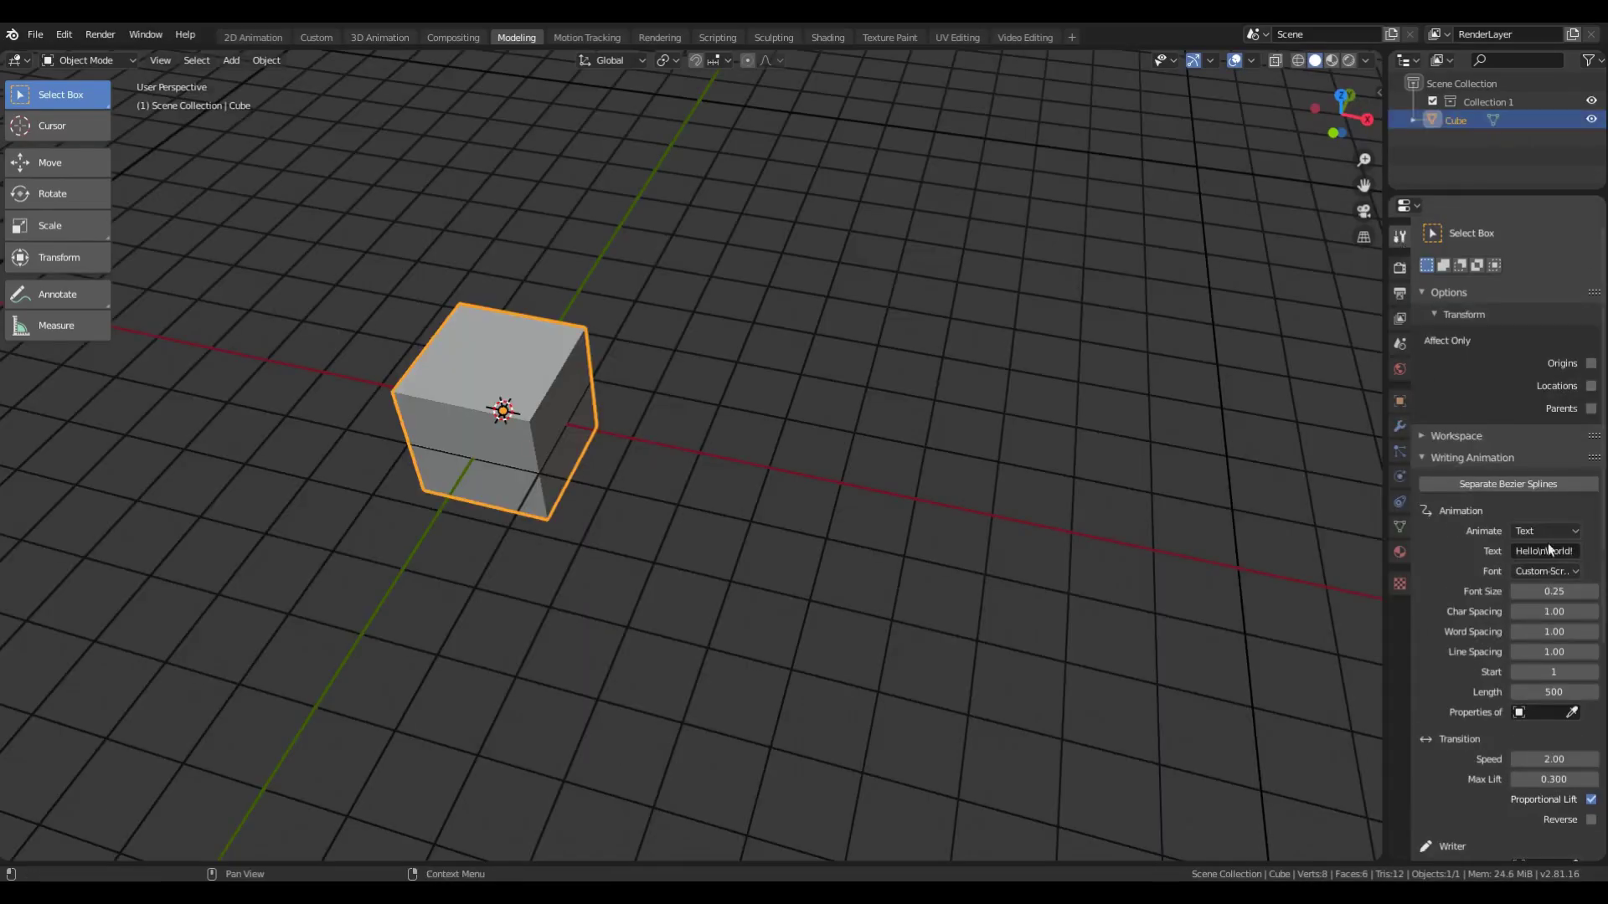
left_click(1549, 572)
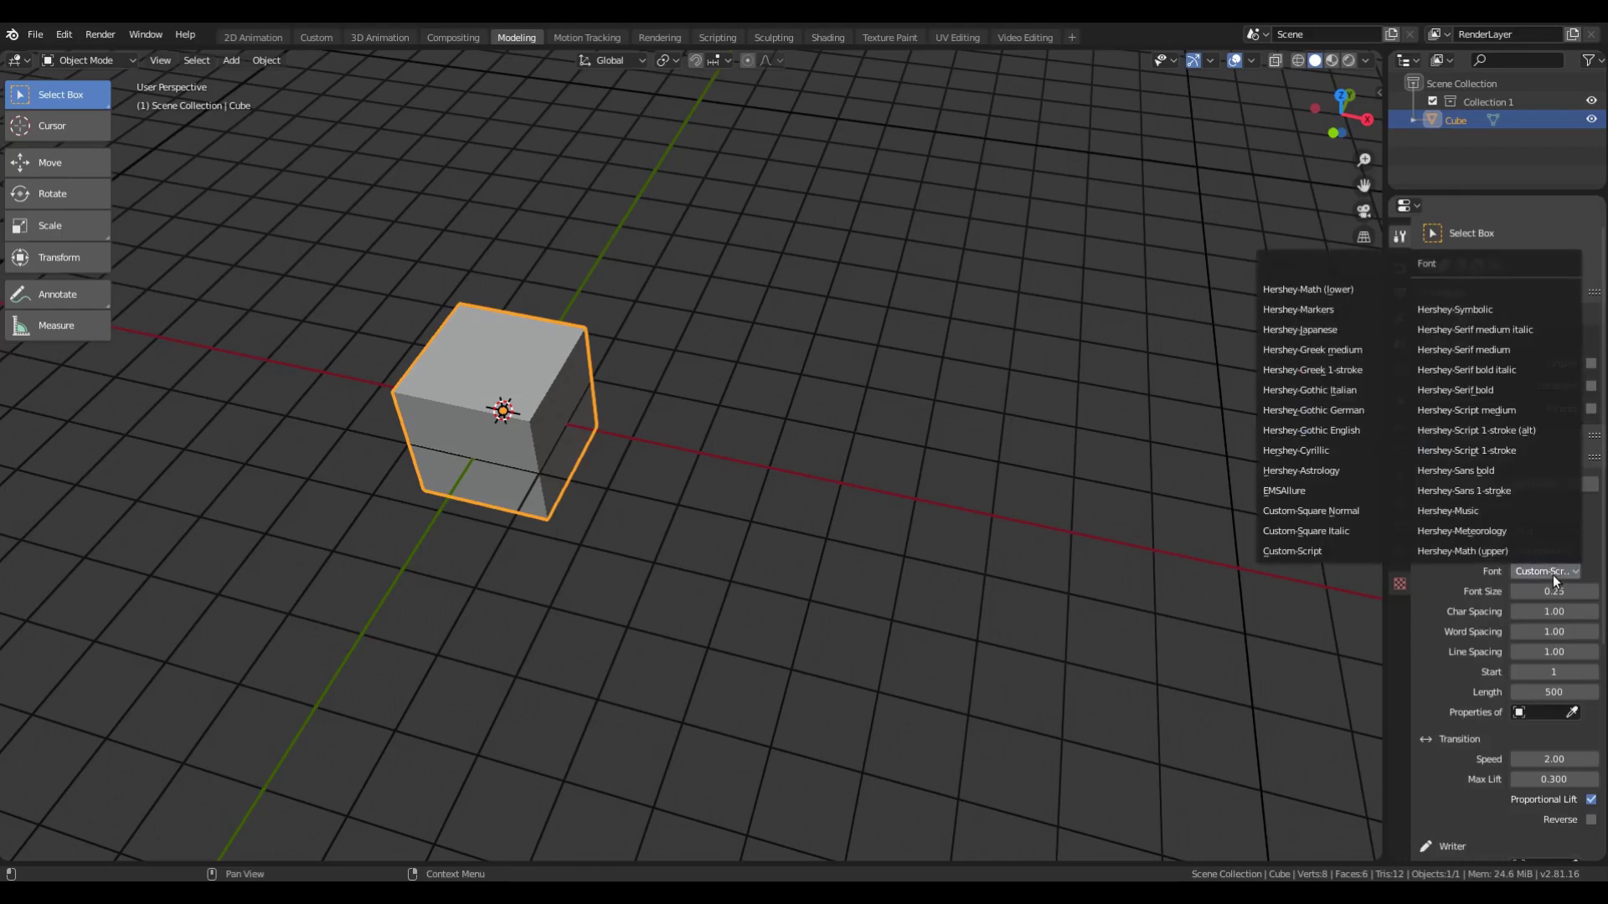
left_click(1308, 490)
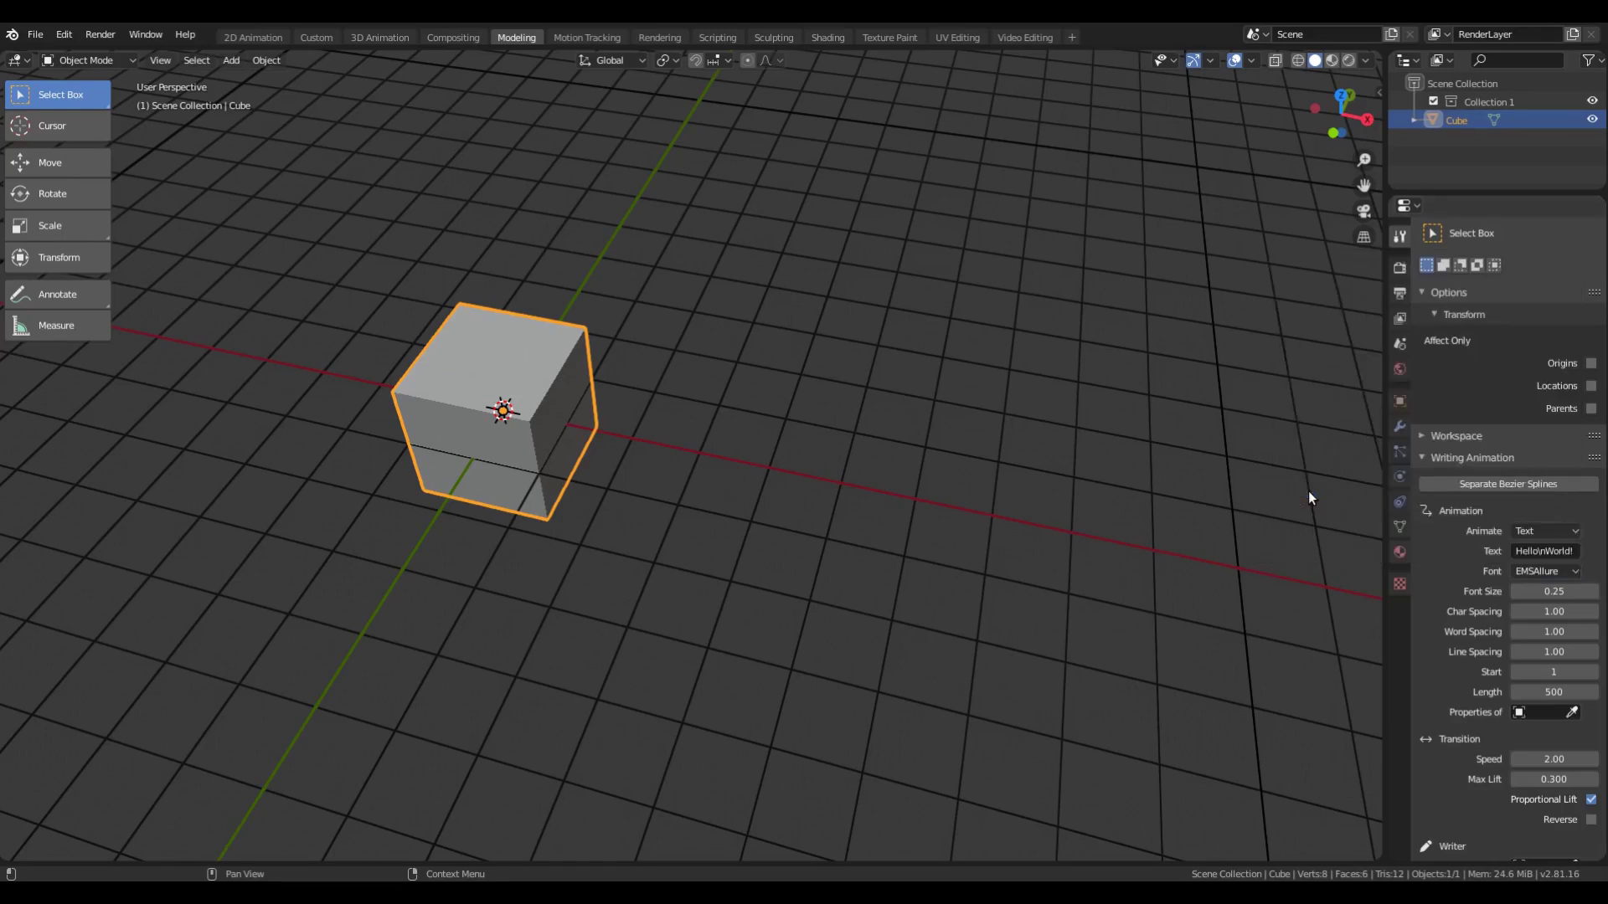
scroll(1485, 806, "down", 4)
left_click(1472, 775)
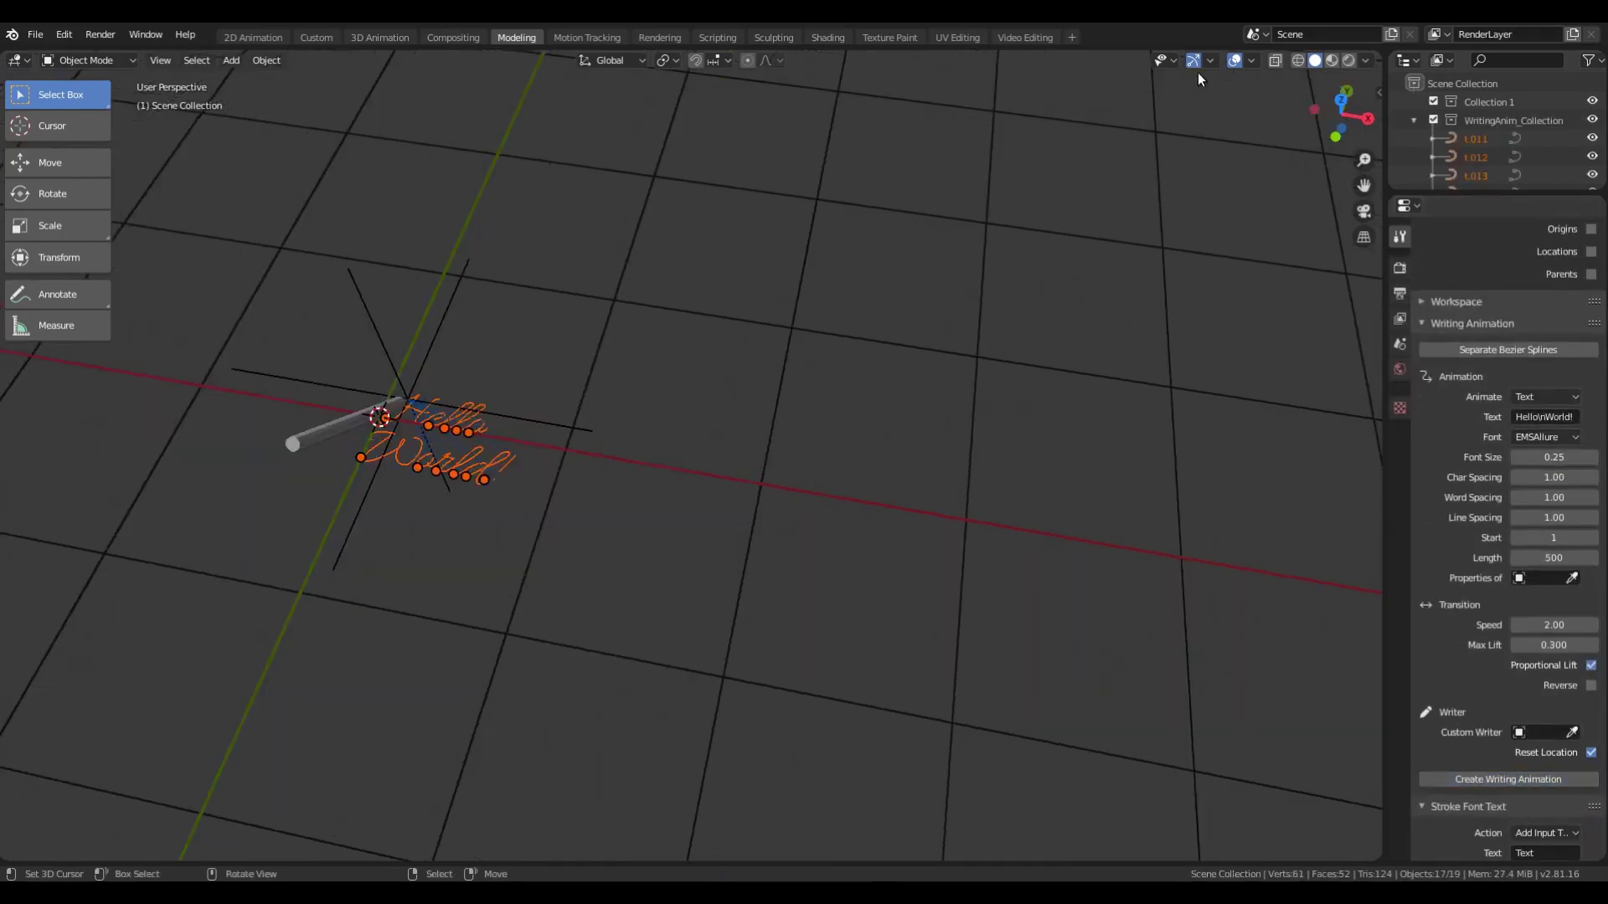
key("space")
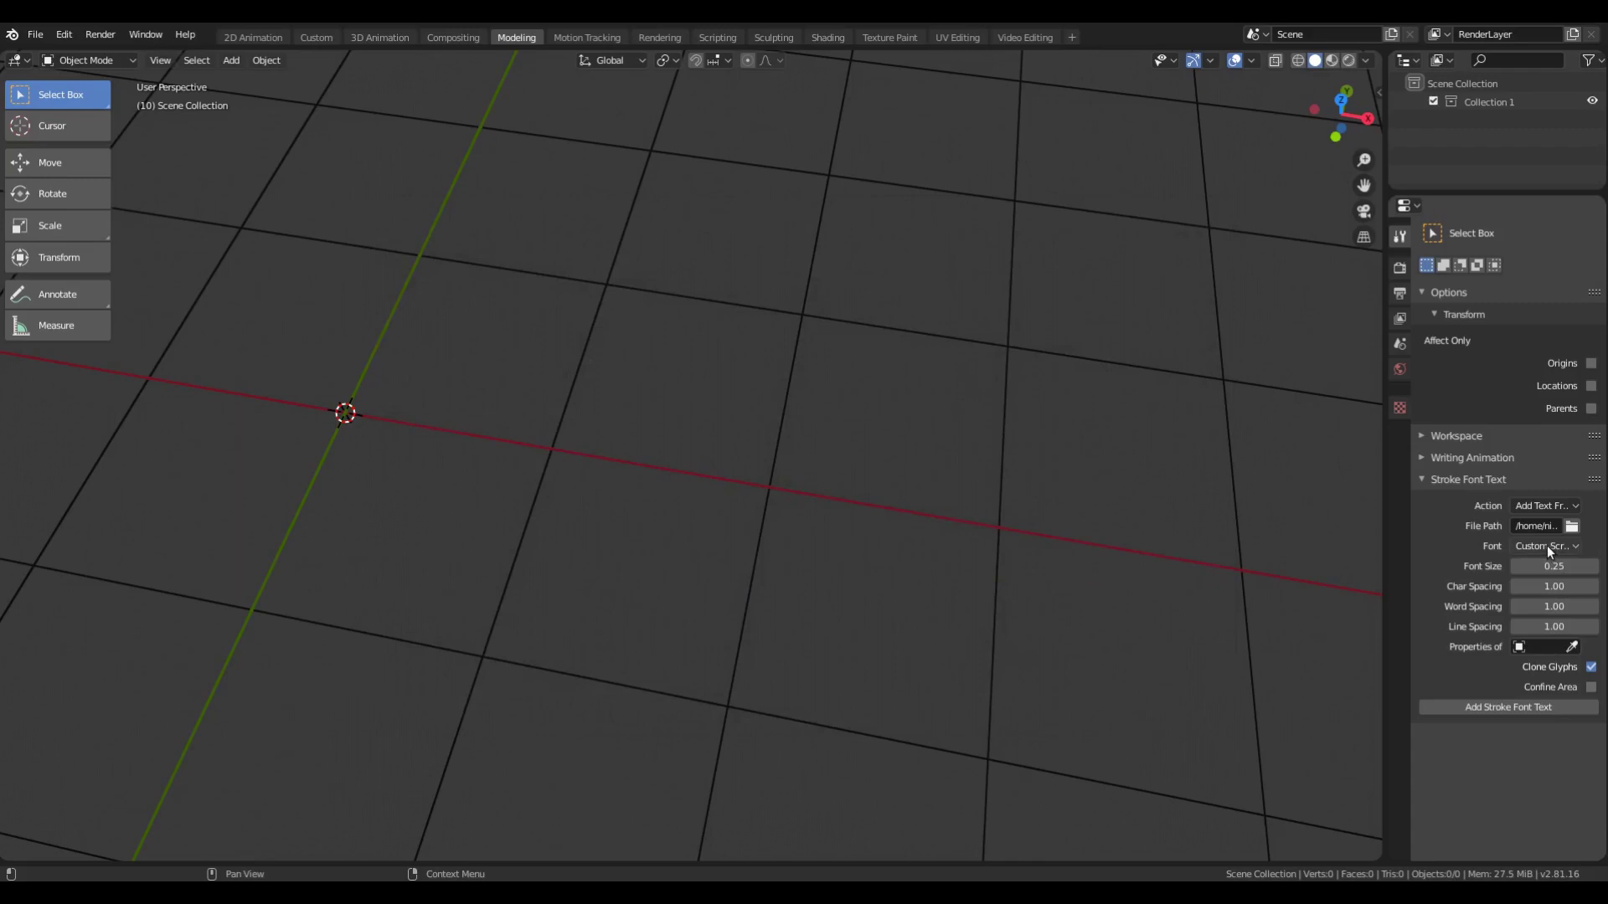
- Set Stroke Font Text to EMSAllure with Confine Area and Add Plane enabled, viewed without overlays
left_click(1545, 545)
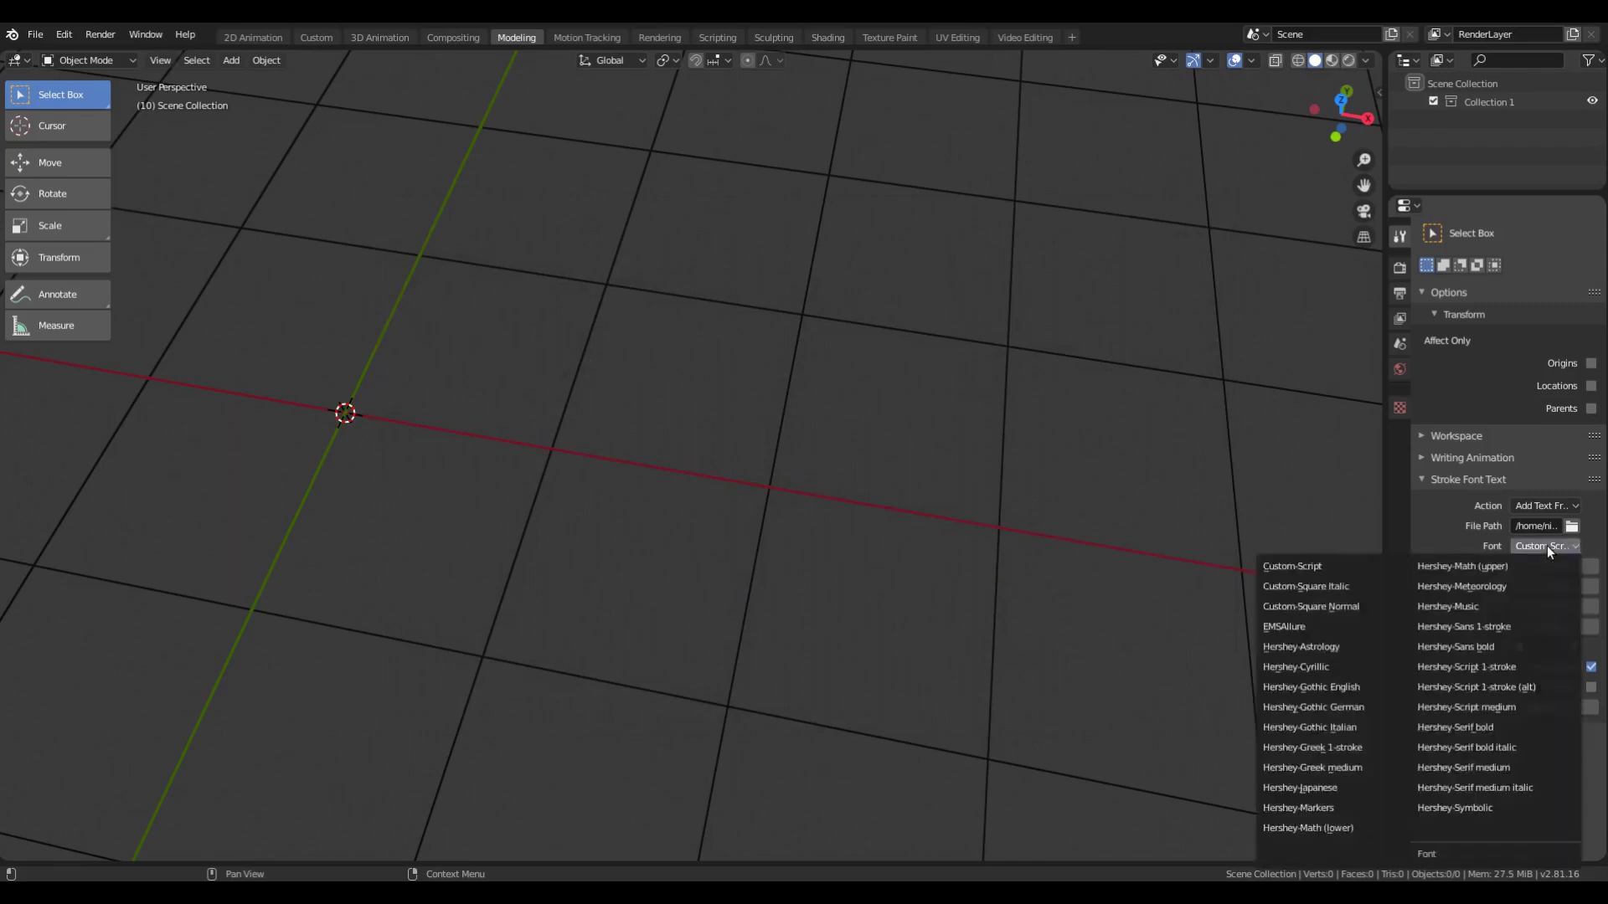
left_click(1364, 626)
left_click(1590, 687)
scroll(1590, 690, "down", 1)
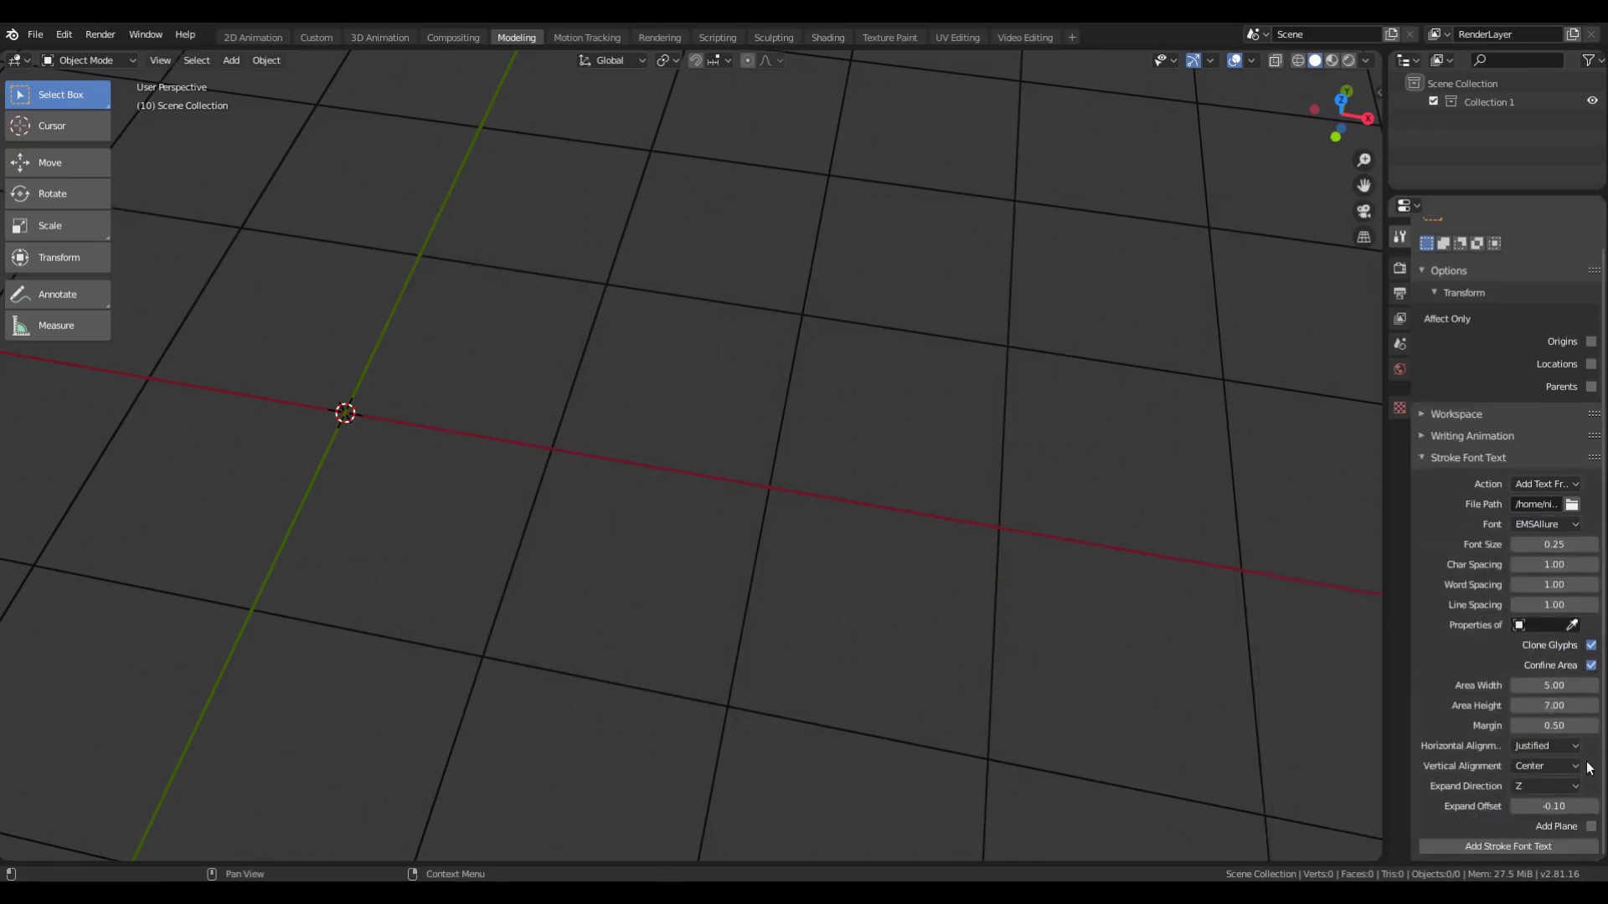
left_click(1590, 827)
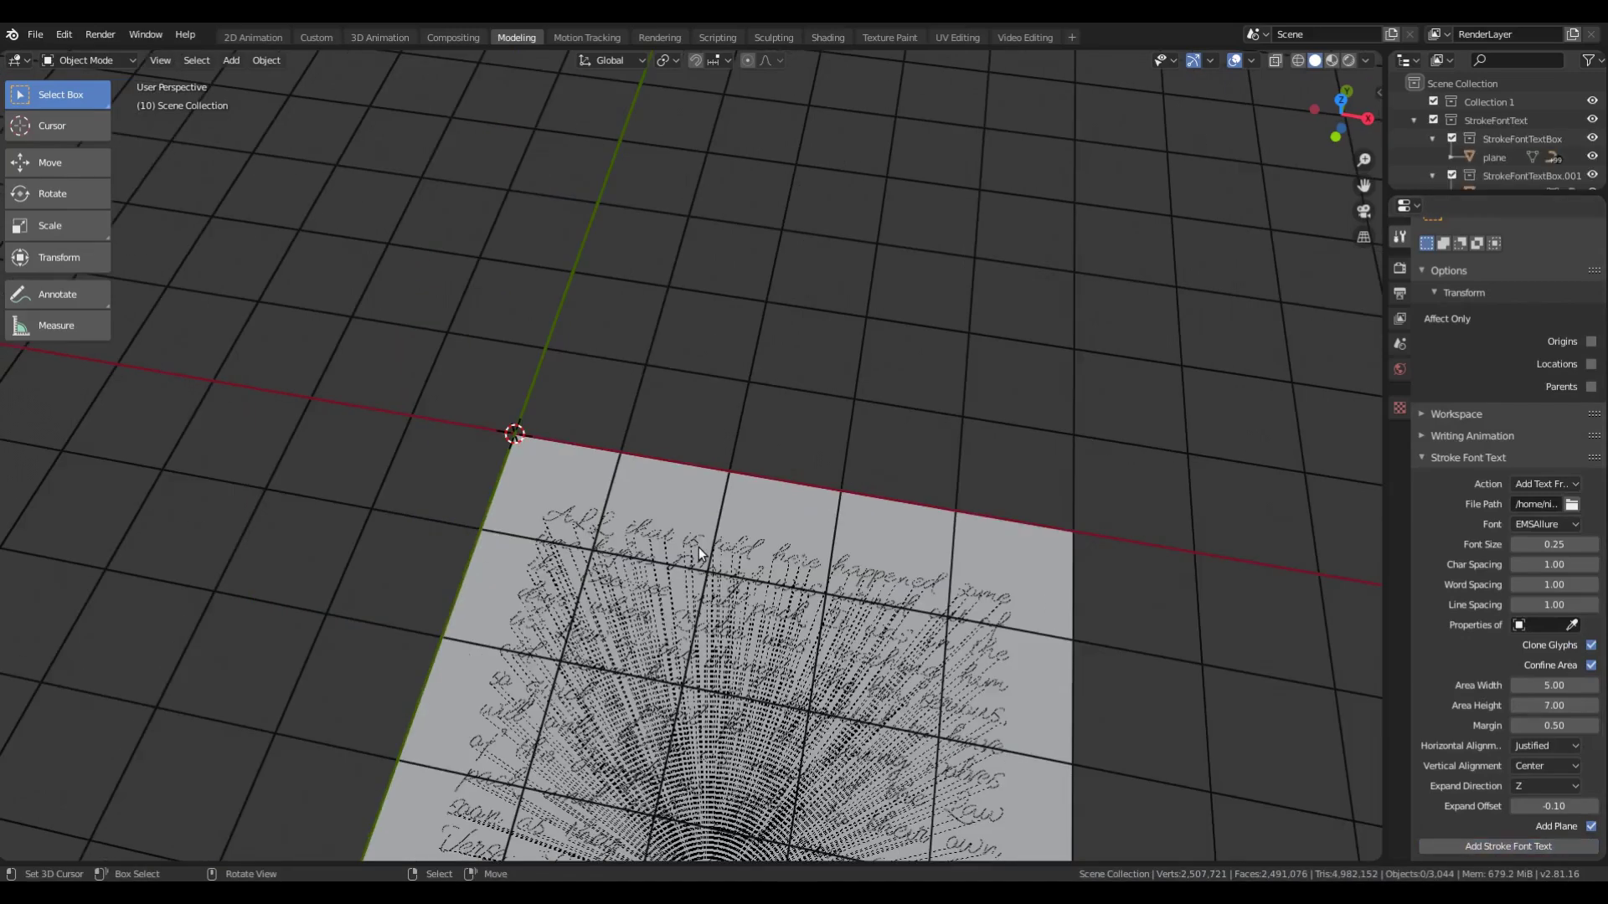
left_click(1236, 64)
scroll(930, 218, "up", 6)
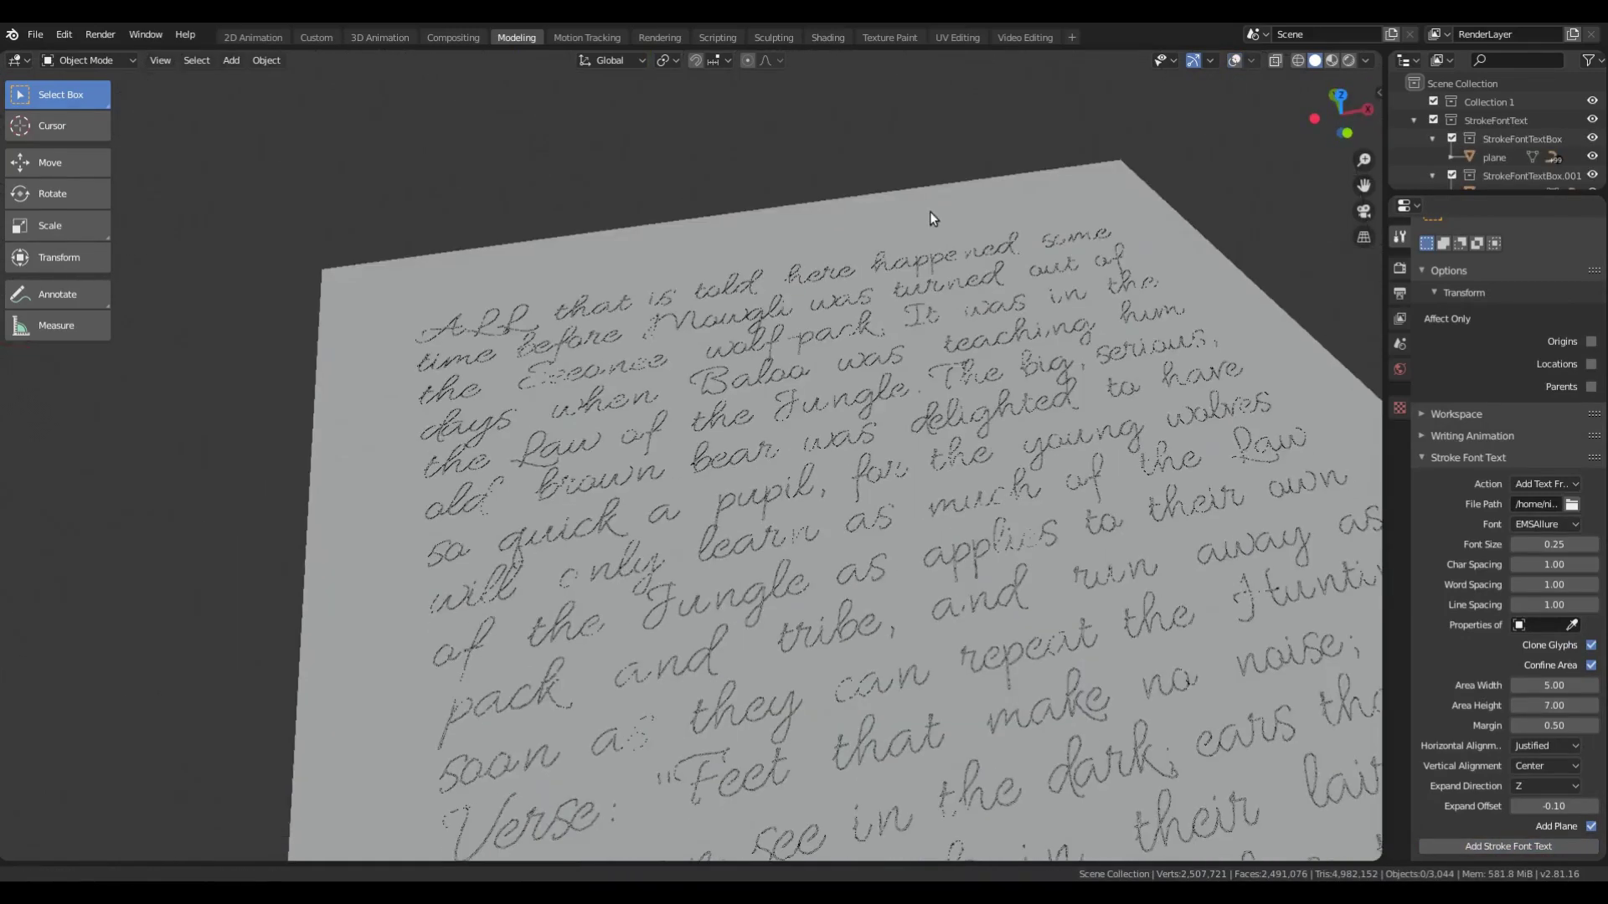